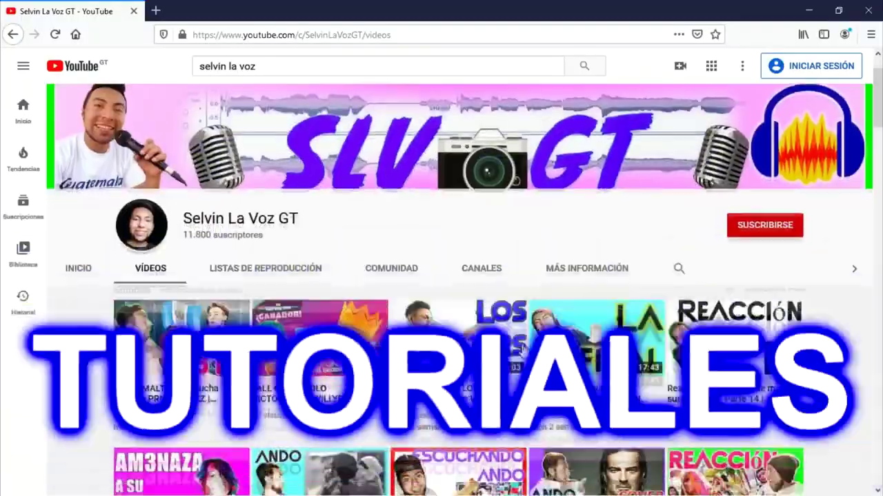
scroll(518, 349, "down", 5)
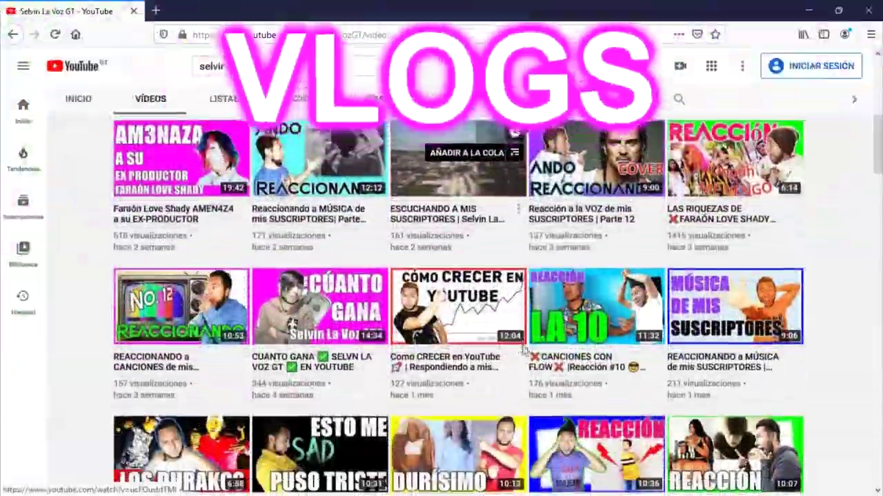
scroll(518, 349, "down", 10)
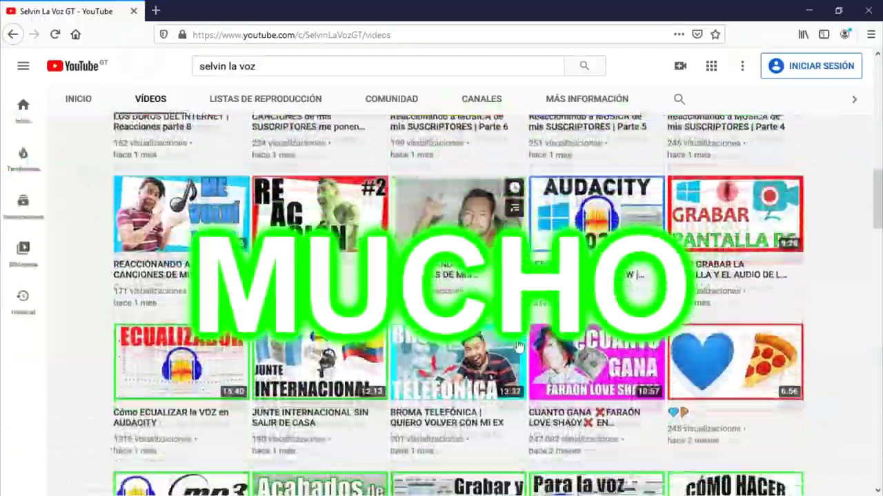
scroll(516, 338, "down", 10)
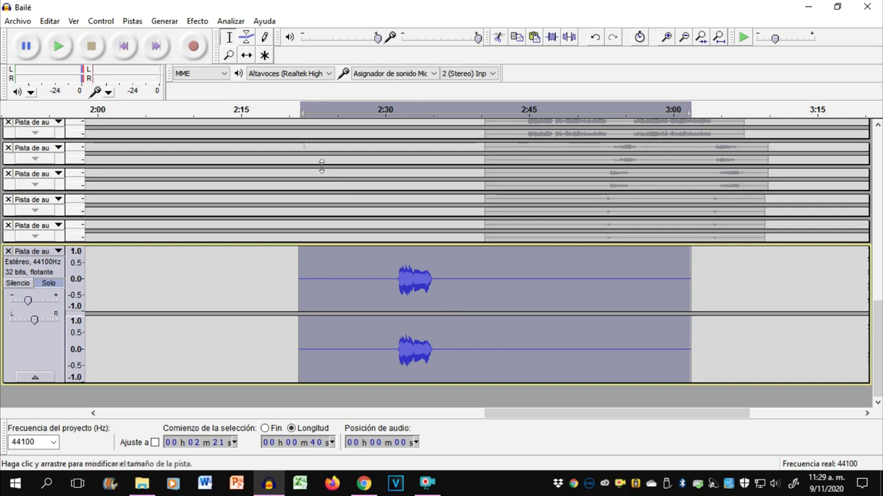
- Review the GVerb effect's settings for the selected voice clip and close them without applying the effect
left_click(197, 22)
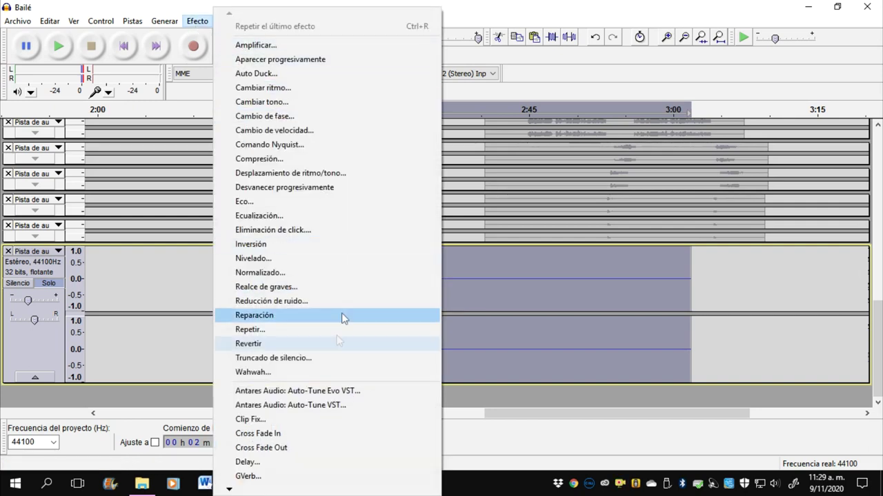
left_click(295, 476)
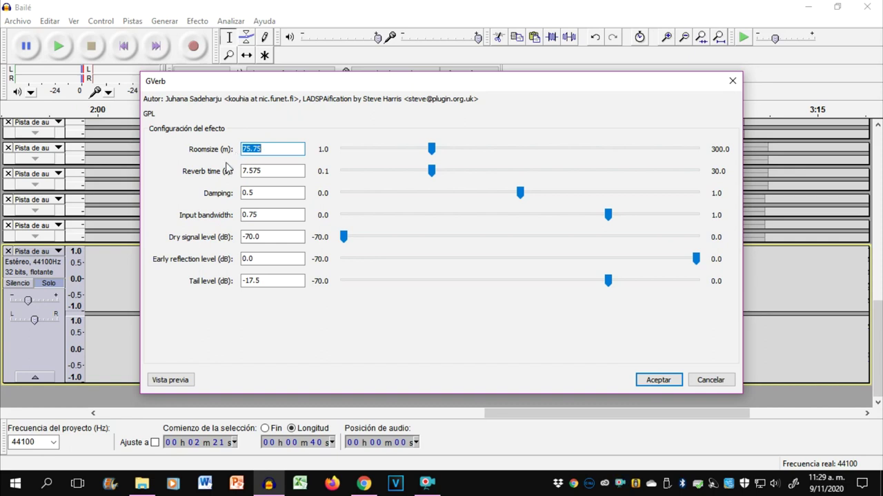
left_click(709, 383)
- Place the cursor just before the voice in the solo track and play the unprocessed clip
left_click(397, 291)
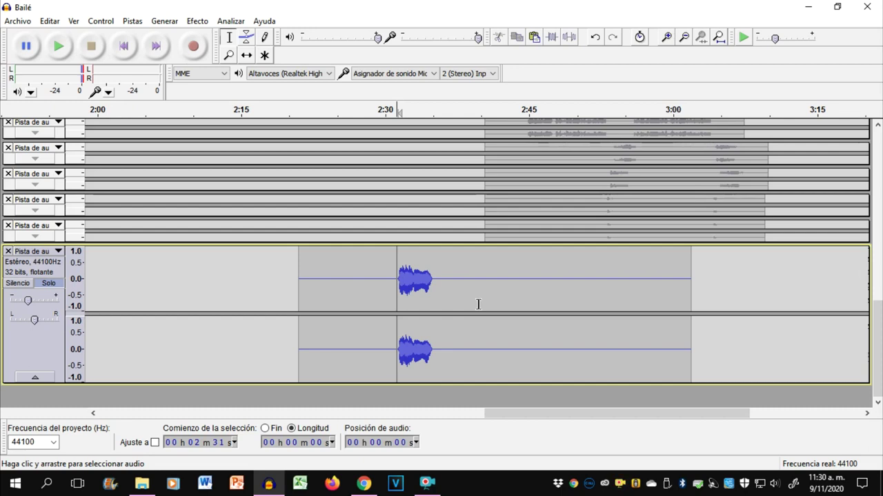
left_click(372, 287)
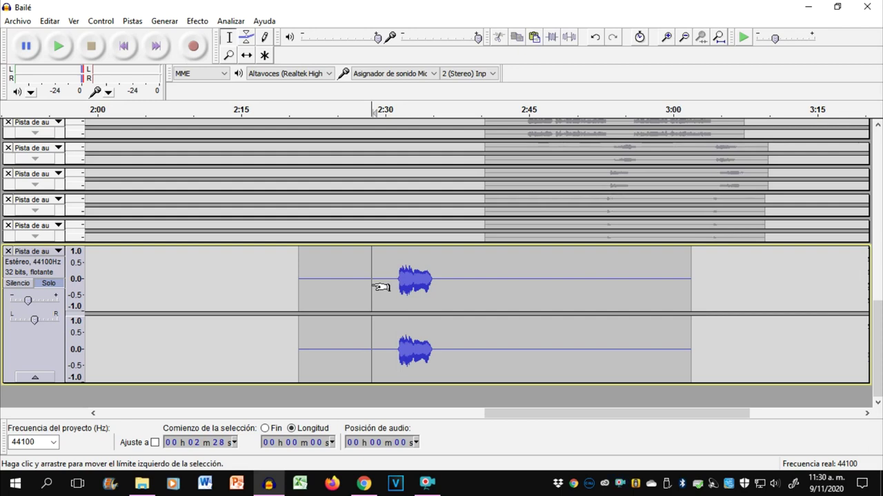
left_click(394, 291)
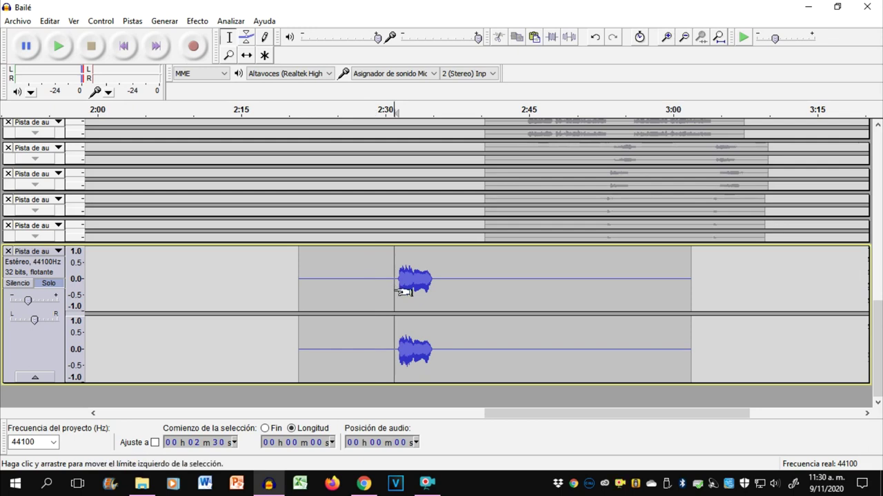
left_click(61, 47)
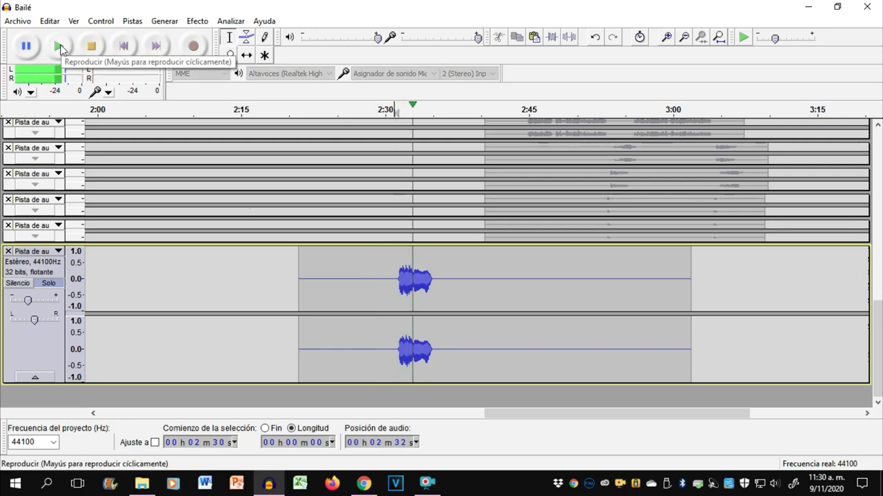
left_click(91, 47)
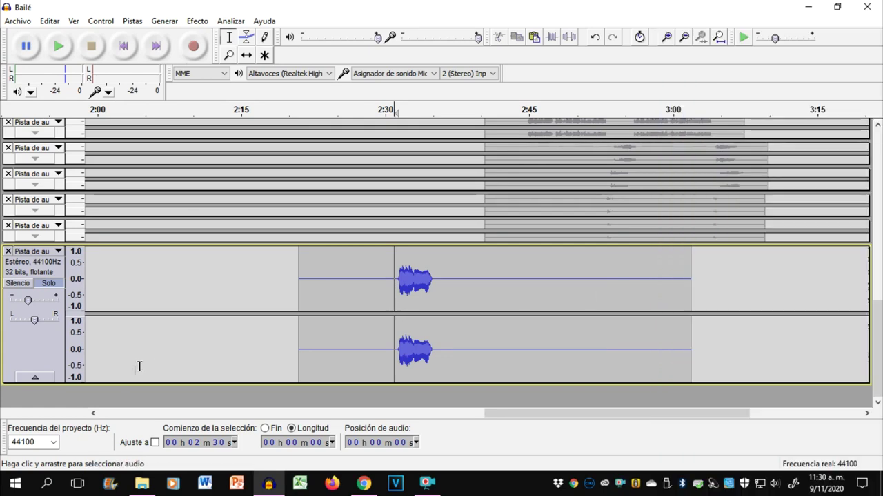
- Select the whole voice clip and apply GVerb with the default settings, including a 75.75 m roomsize and 7.575 s reverb time
left_click(397, 287)
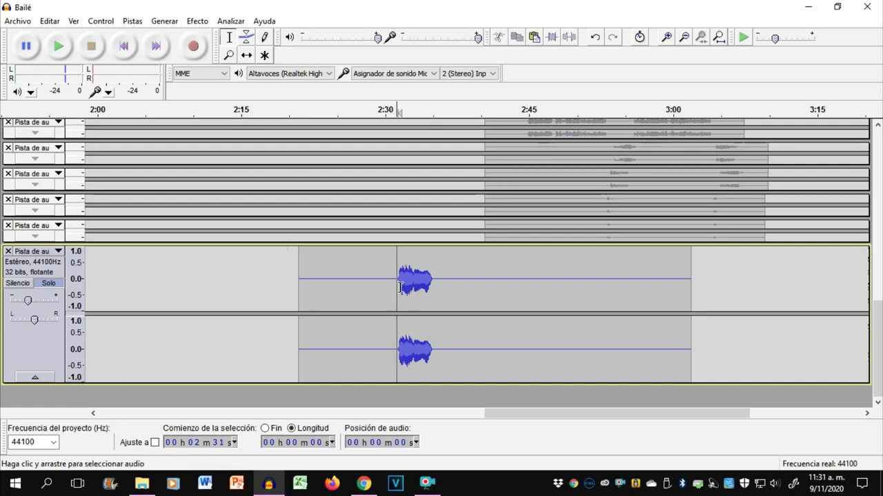
double_click(400, 288)
left_click(197, 20)
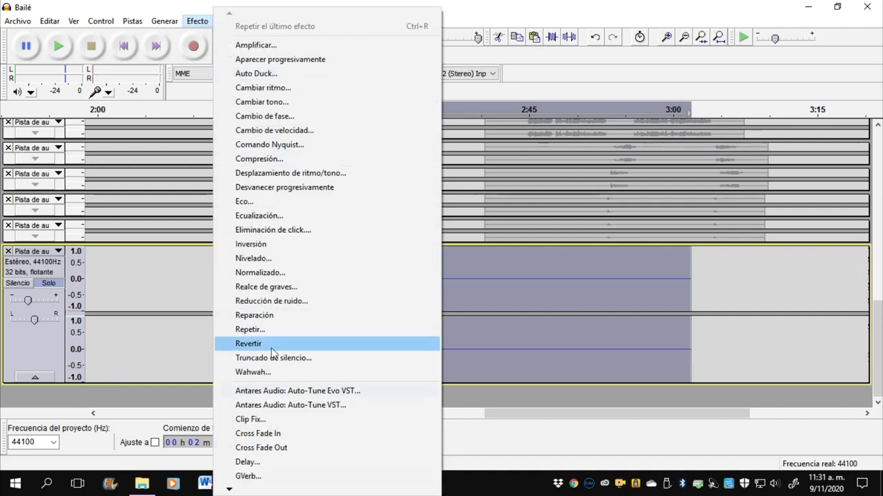
left_click(262, 476)
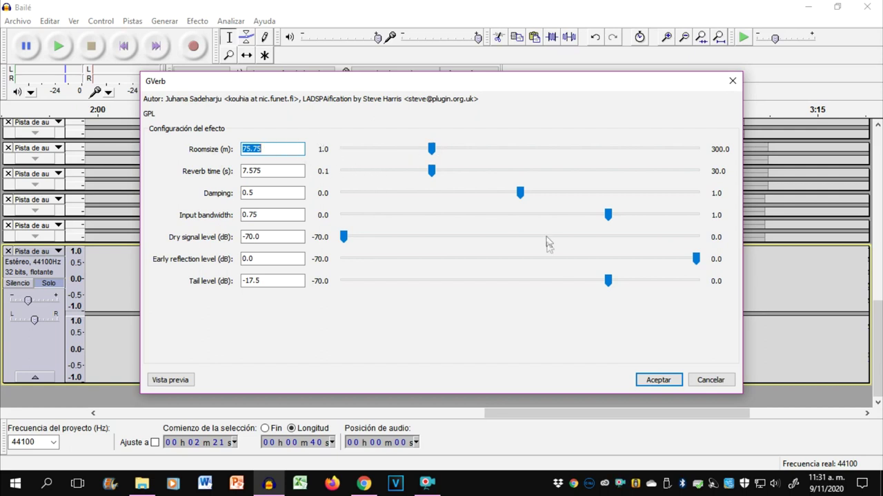
left_click(657, 381)
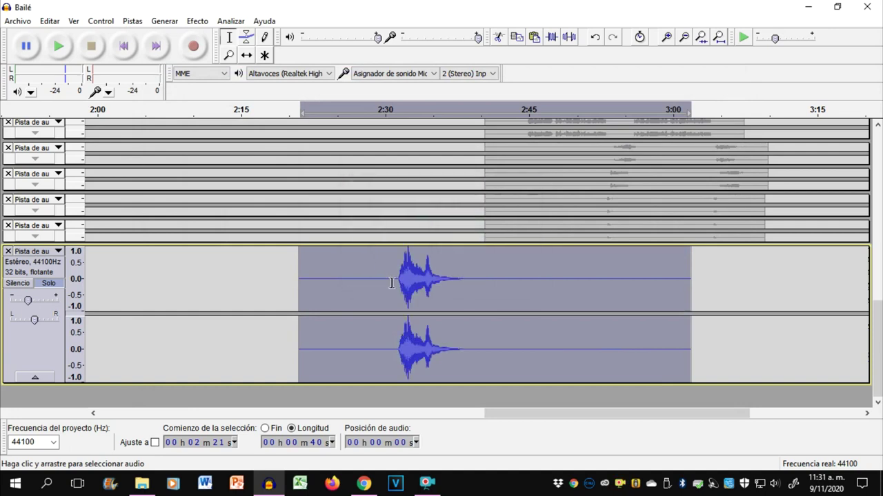
- Play the voice with the default reverb from just before it starts and undo the GVerb effect
left_click(395, 283)
key("space")
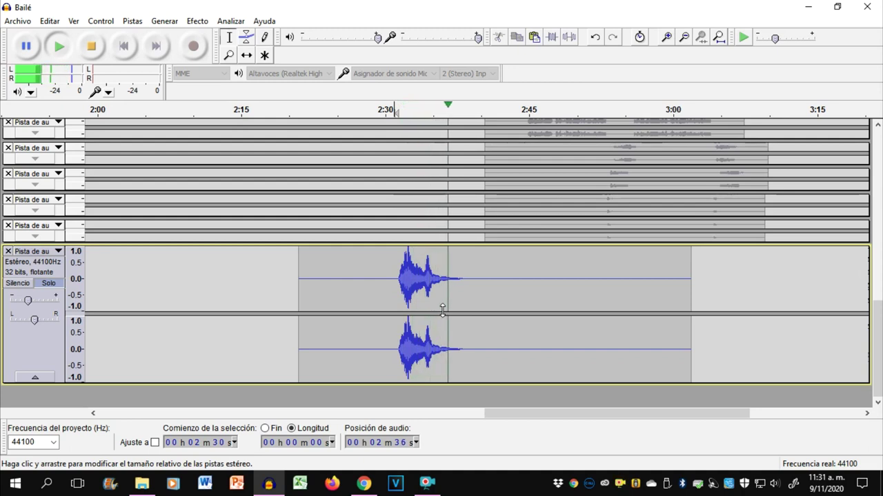
key("space")
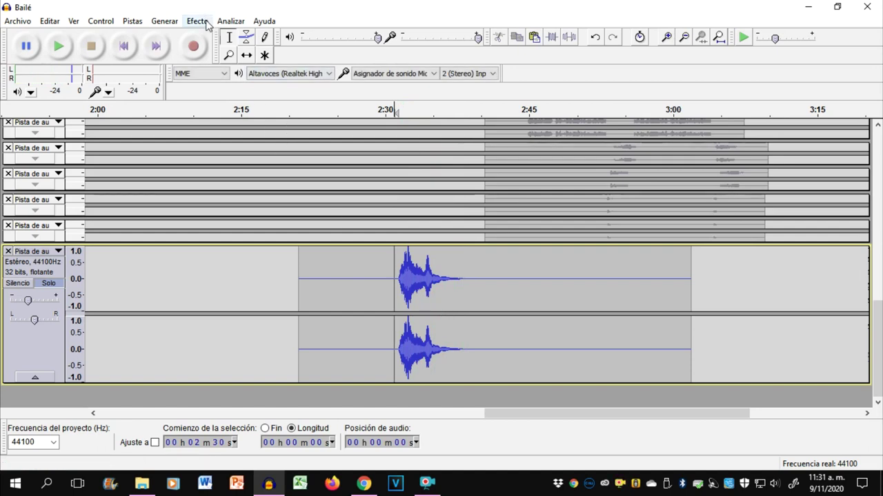
left_click(595, 37)
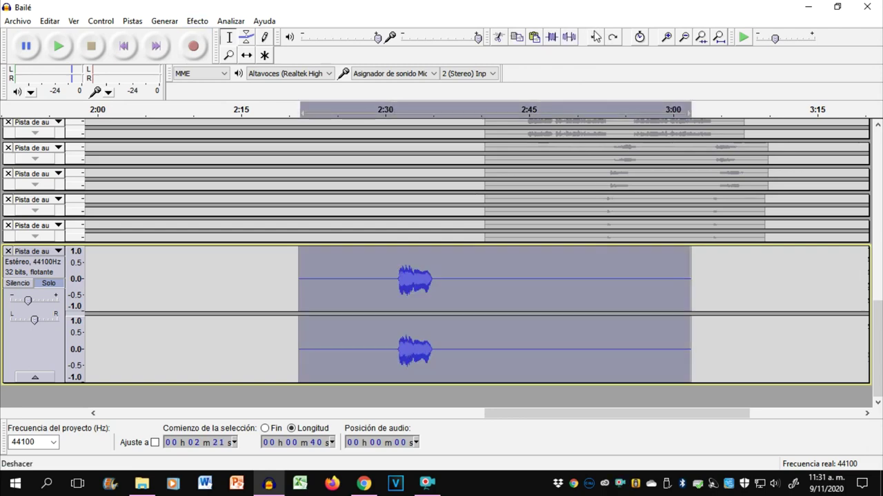
- Apply GVerb to the selected voice clip with the roomsize set to 10 m
left_click(197, 21)
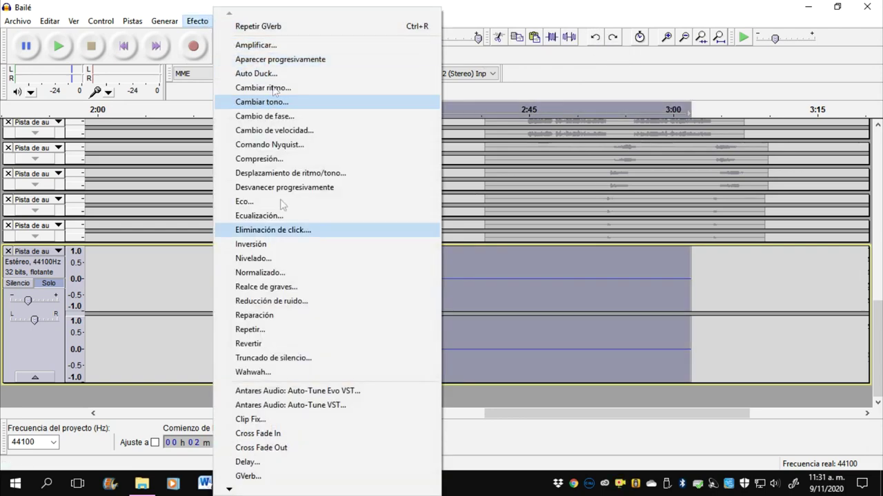
left_click(293, 478)
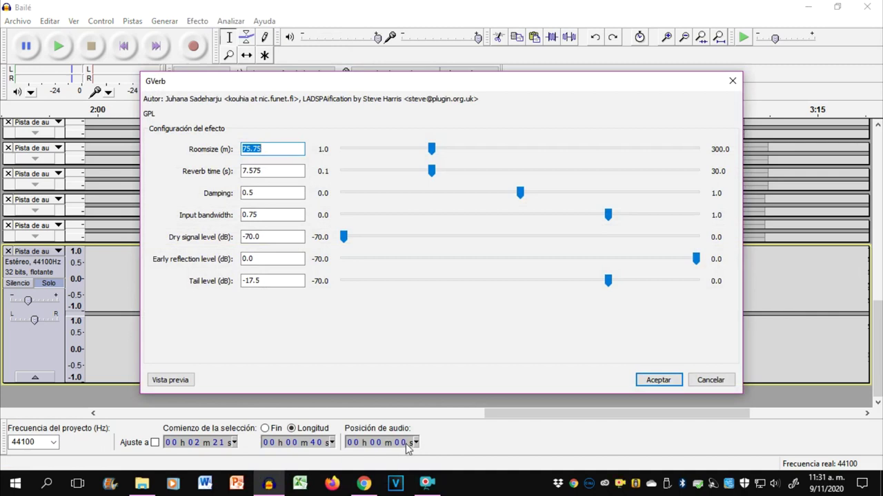
left_click(273, 148)
double_click(266, 148)
type("10")
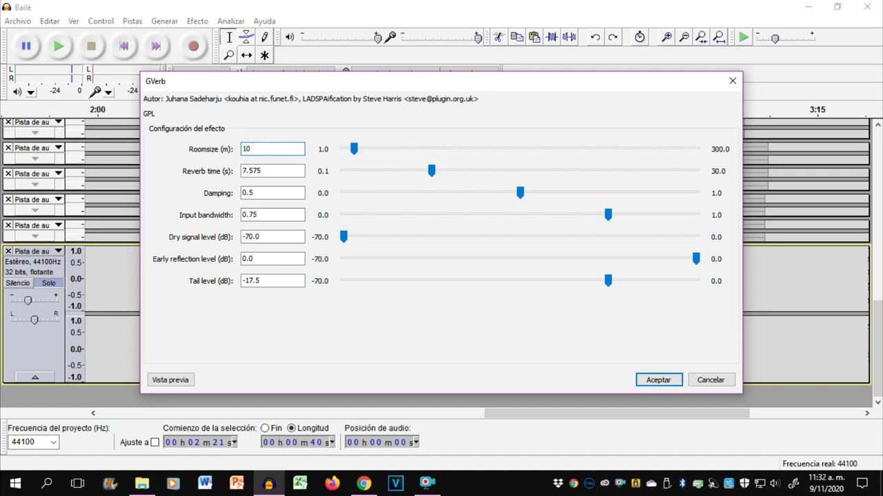
left_click(670, 384)
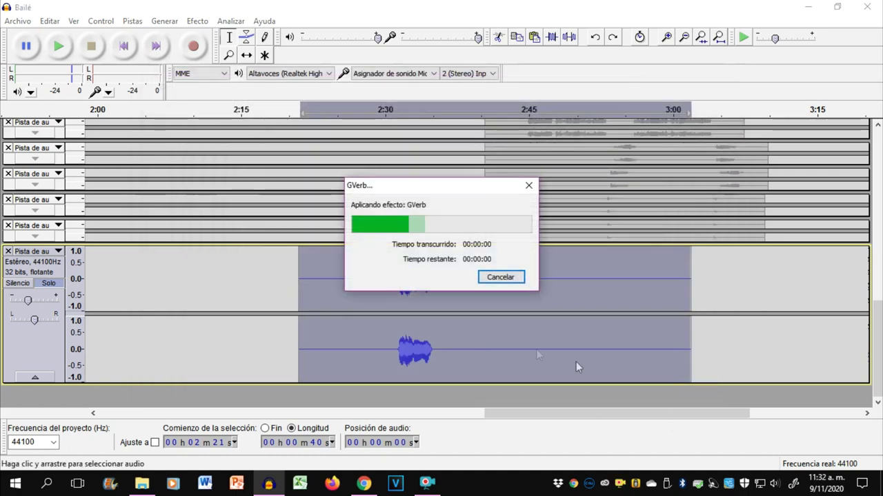
- Listen to the voice with the 10 m roomsize reverb and undo the effect
left_click(396, 295)
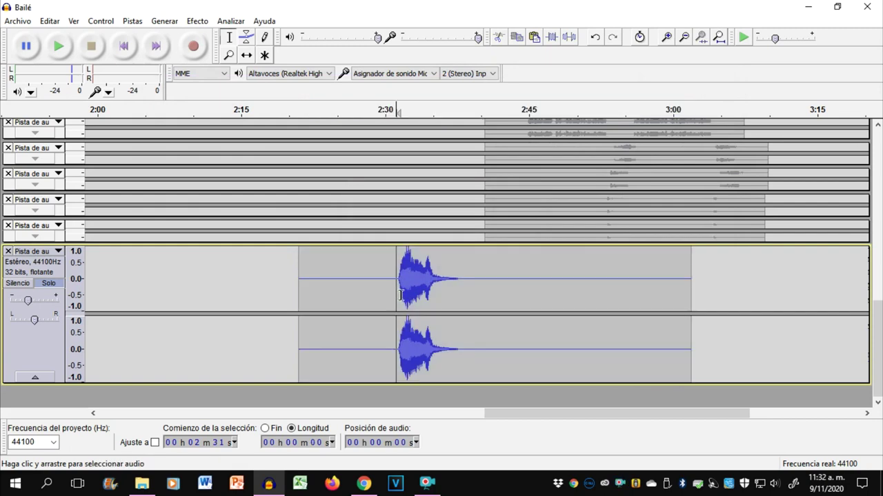
key("space")
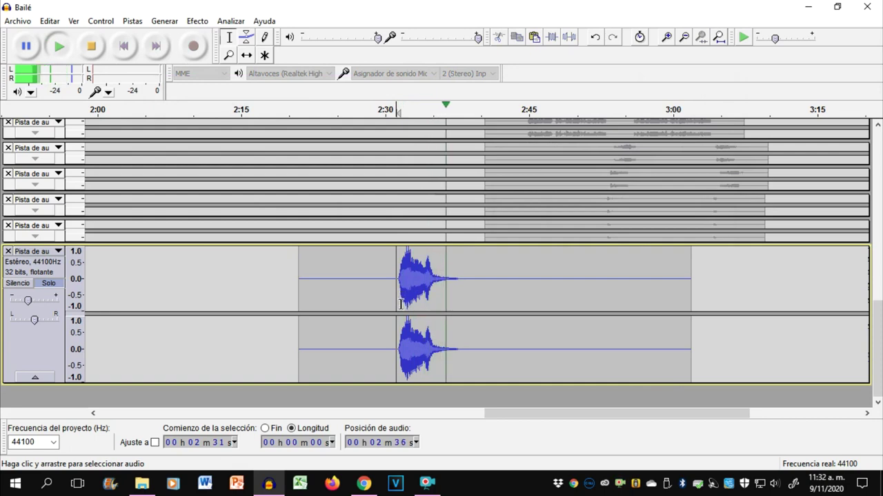
key("space")
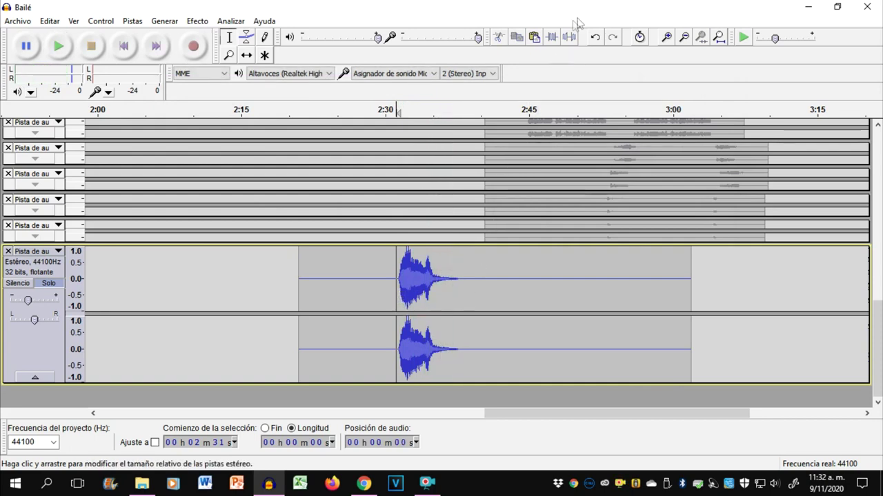
left_click(595, 39)
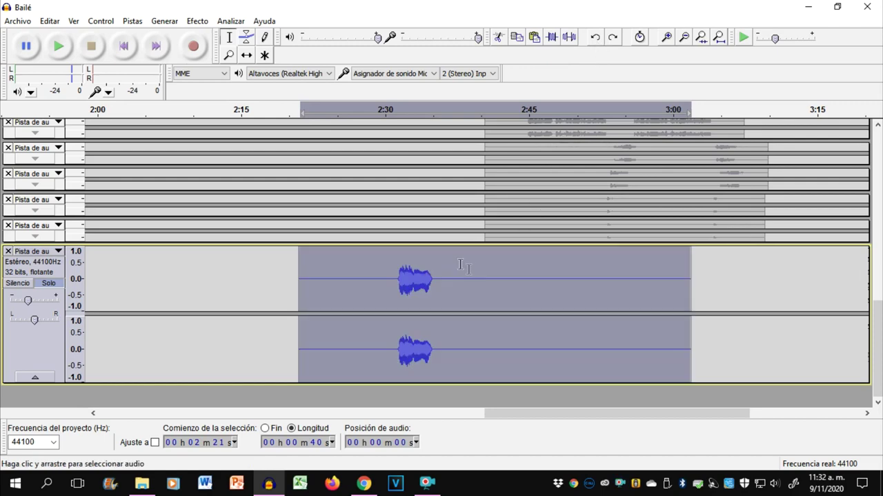
- Apply GVerb to the voice clip again with the reverb time lowered to 0.1 s
left_click(195, 23)
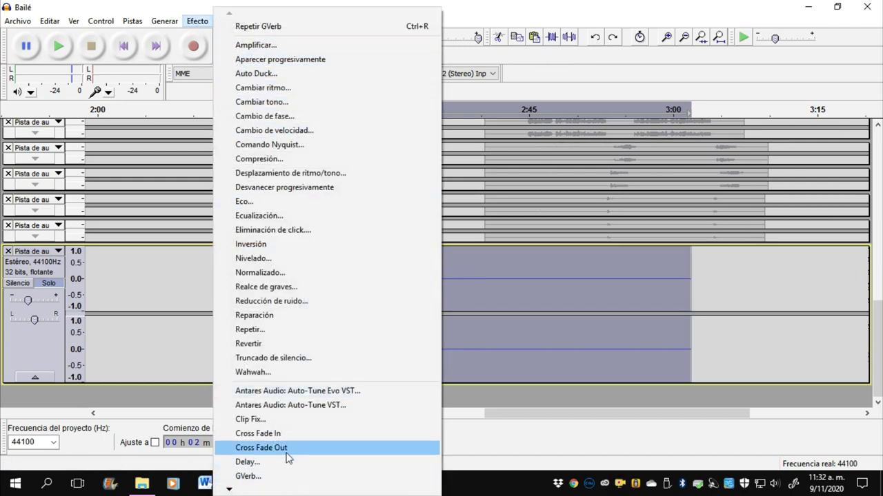
left_click(288, 475)
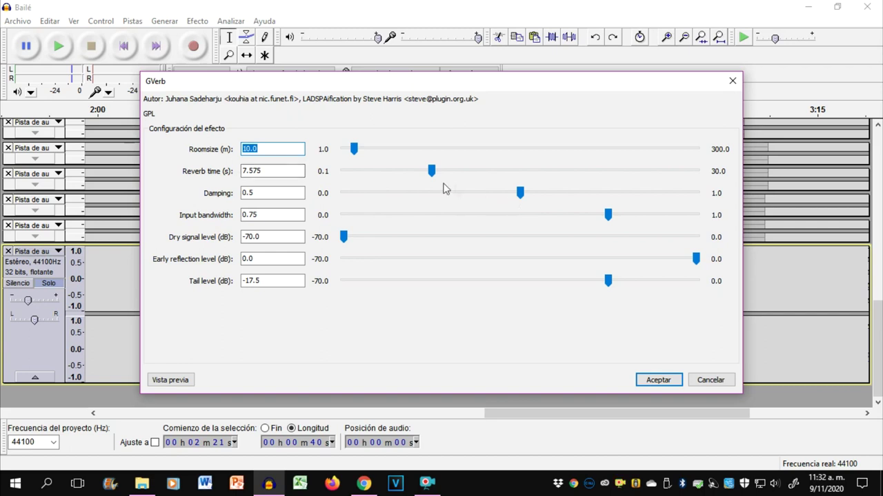
left_click_drag(429, 174, 346, 171)
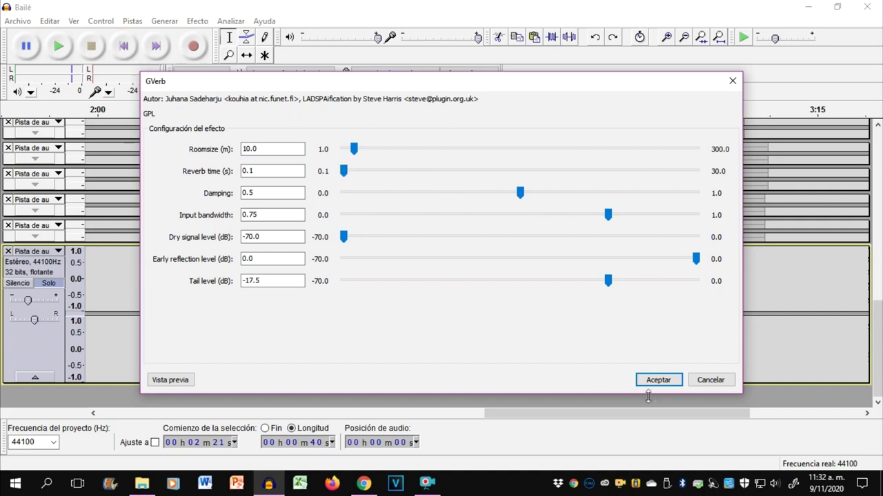
left_click(665, 381)
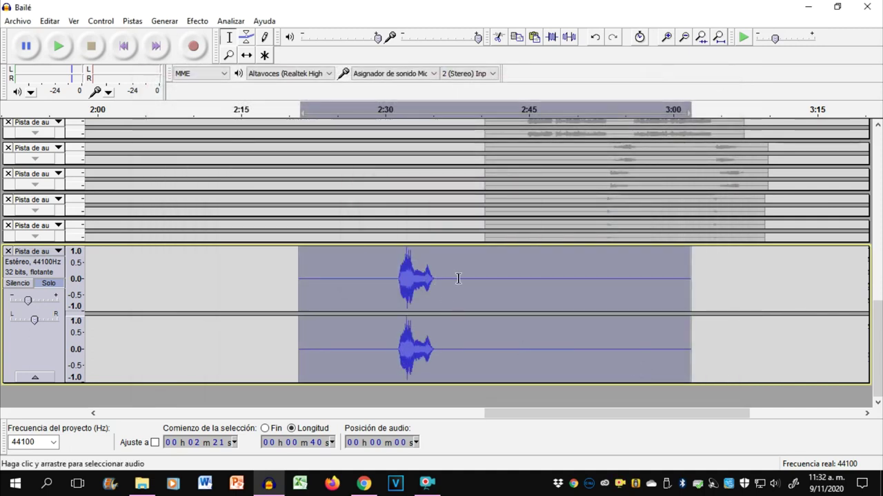
- Play back the voice with the 0.1 s reverb time and undo that effect
left_click(396, 281)
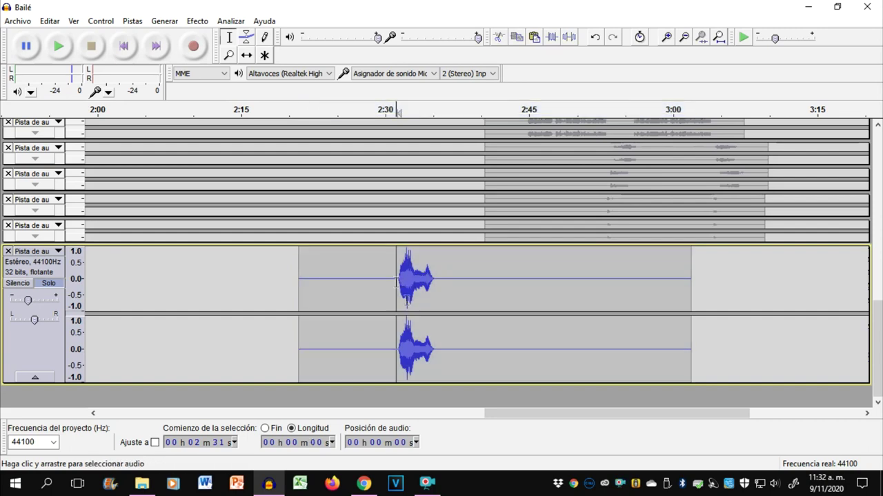
key("space")
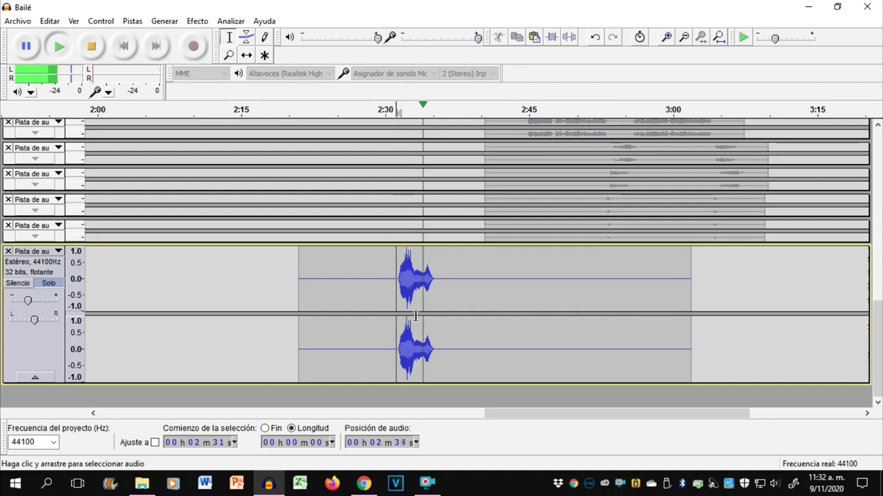
key("space")
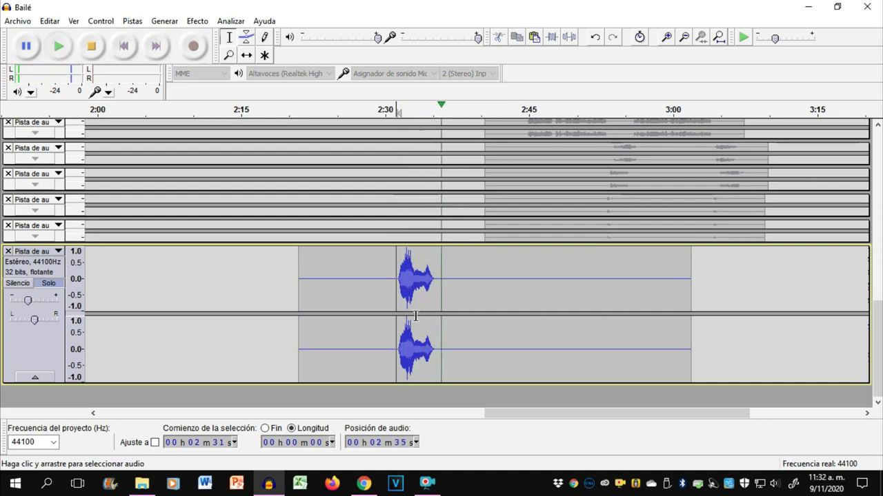
left_click(593, 42)
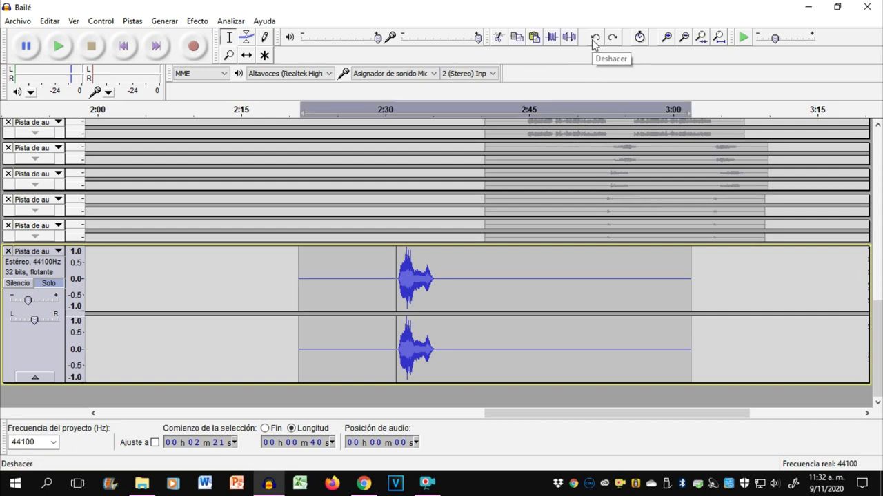
- Apply GVerb to the selected voice clip with the reverb time raised to 30 s
left_click(204, 24)
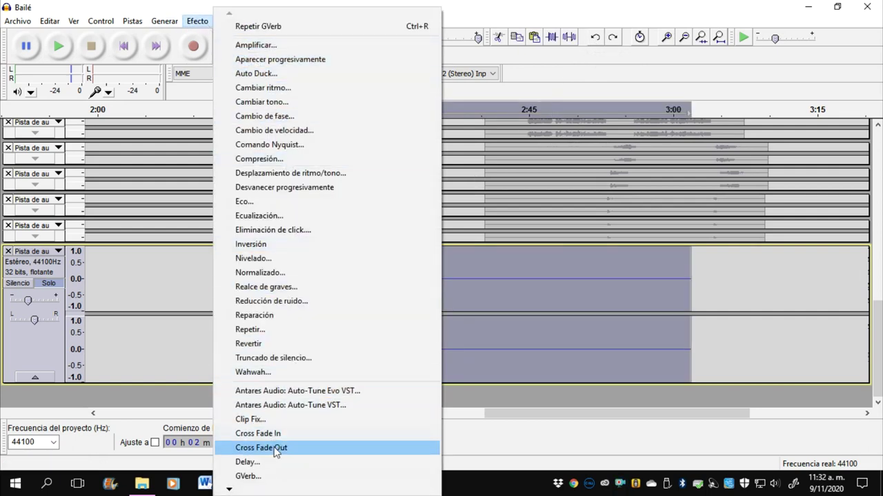
left_click(270, 475)
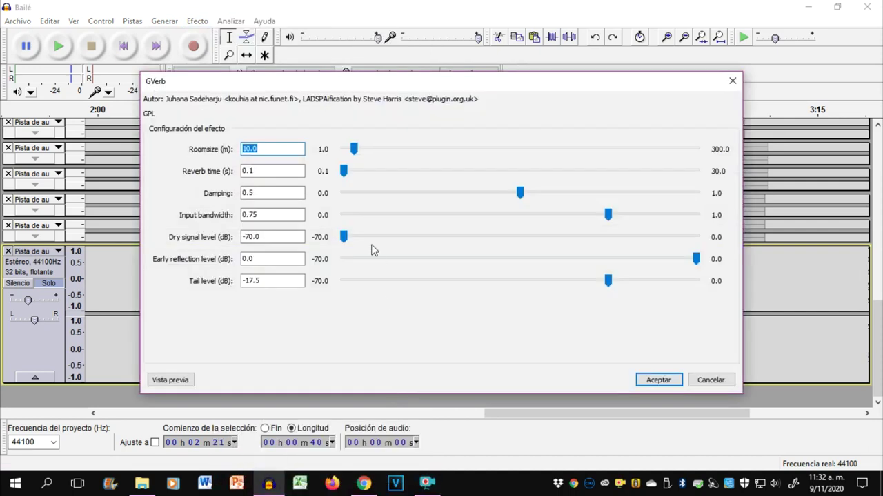
left_click_drag(343, 173, 706, 182)
left_click(659, 380)
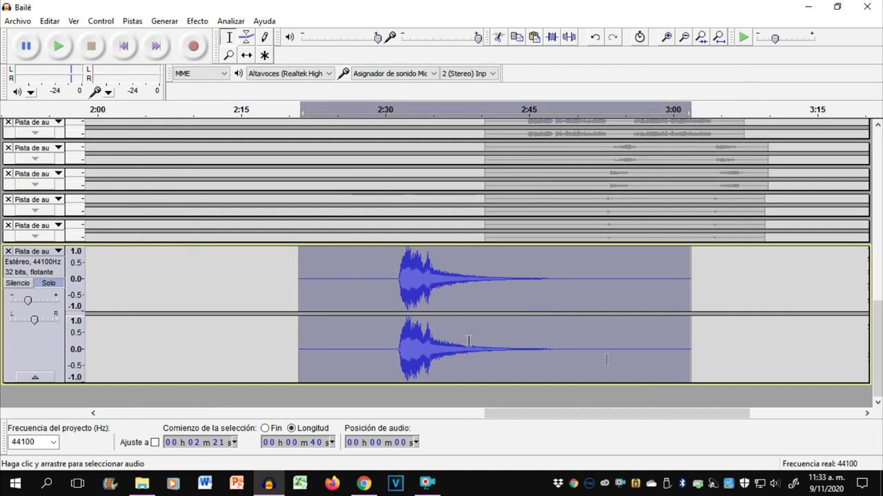
- Play back the 30 s reverb from the end of the voice at about 2:34 and undo the effect
left_click(395, 284)
left_click(429, 290)
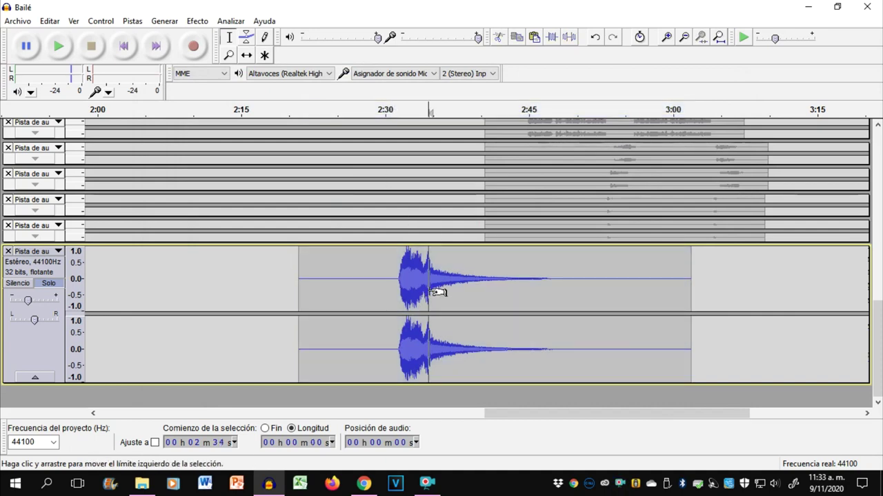
key("space")
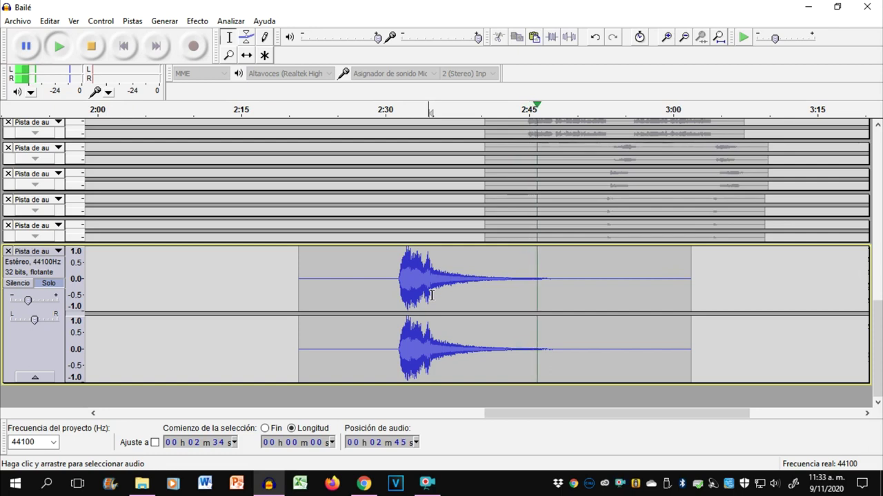
key("space")
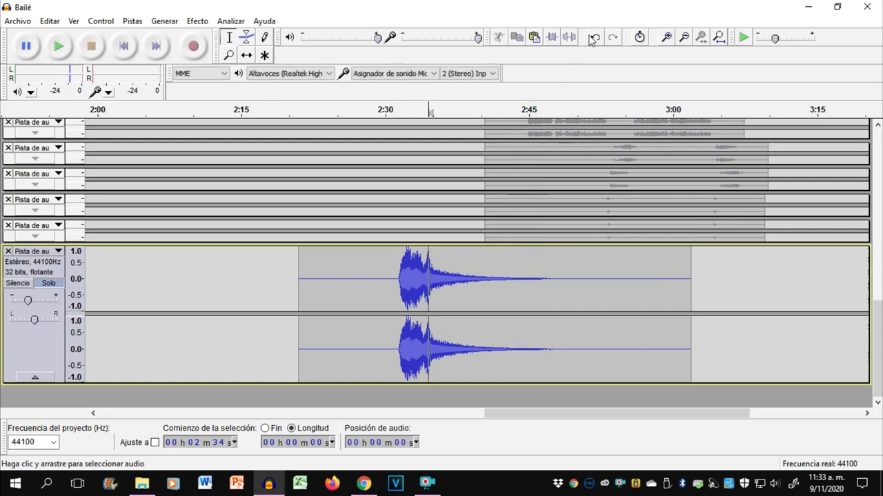
left_click(594, 38)
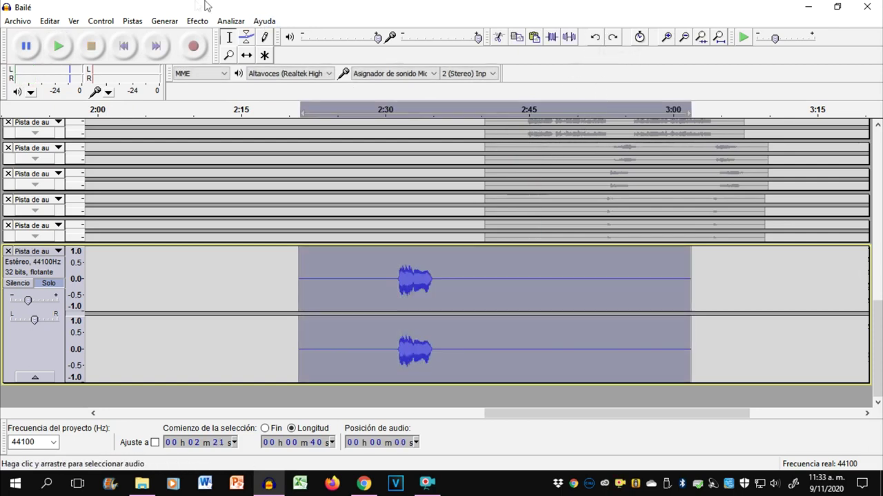
- Apply GVerb to the voice clip again with the damping raised to 1.0
left_click(197, 21)
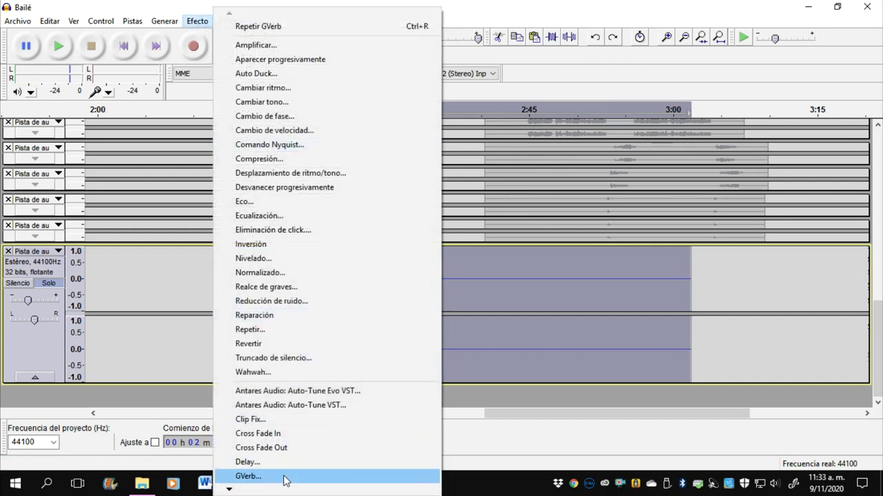
left_click(283, 476)
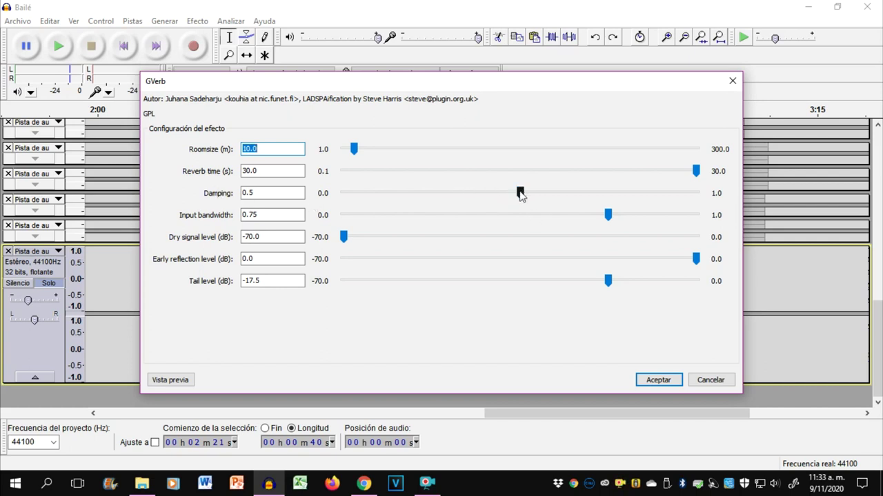
left_click_drag(521, 195, 702, 202)
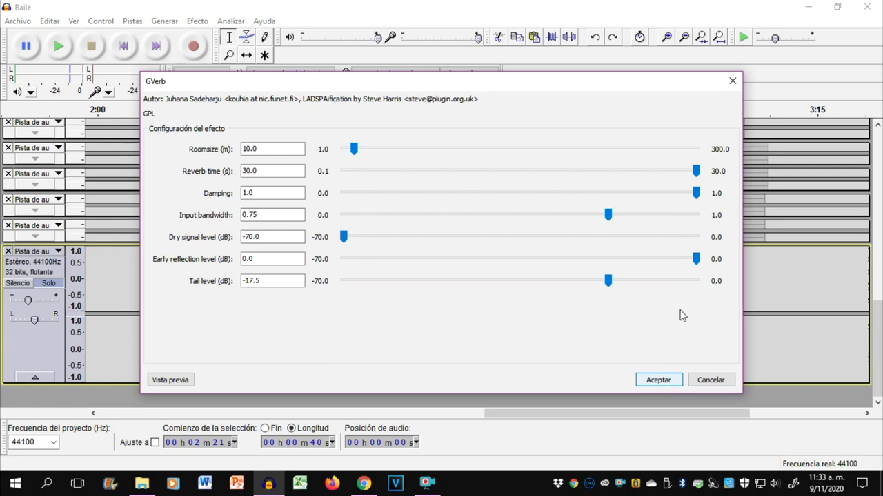
left_click(657, 380)
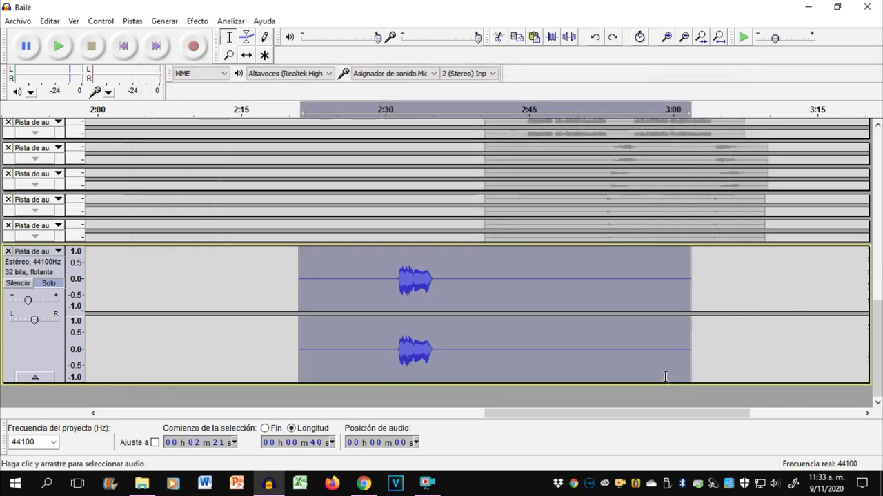
- Listen to the voice with 1.0 damping from about 2:33 and undo that reverb
left_click(421, 288)
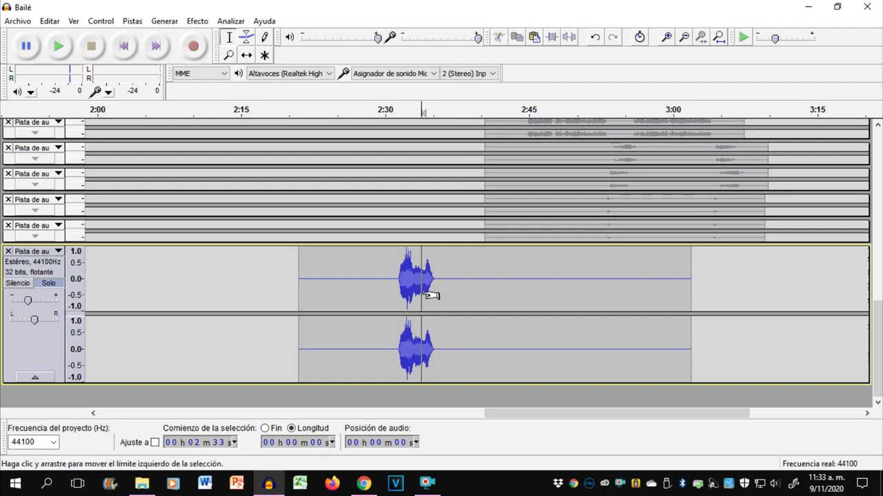
key("space")
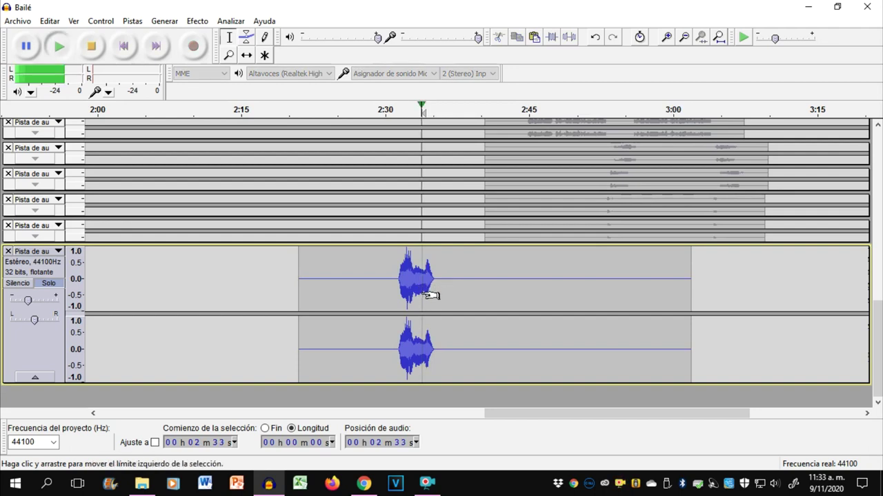
key("space")
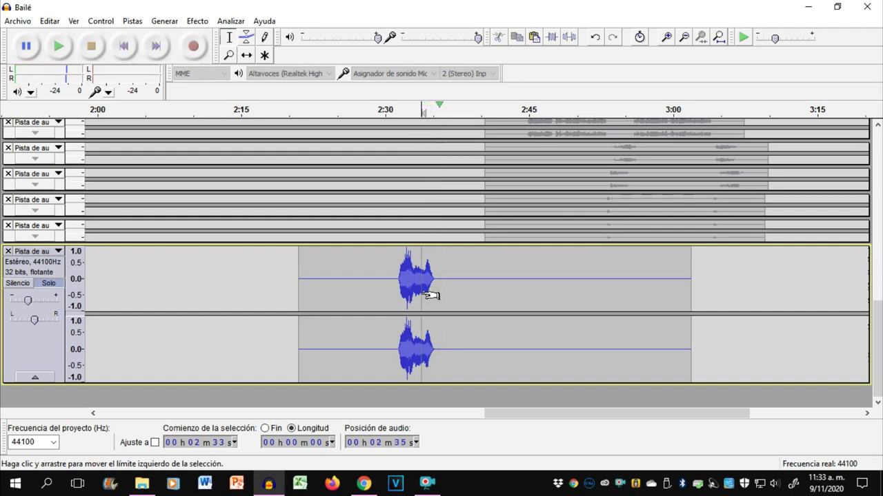
left_click(595, 38)
left_click(595, 38)
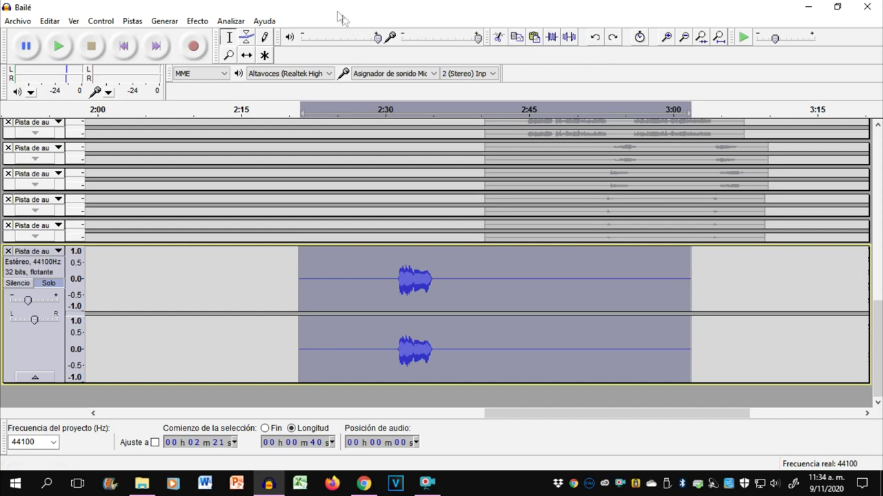
- Apply GVerb to the voice clip with the damping lowered to 0.0
left_click(197, 21)
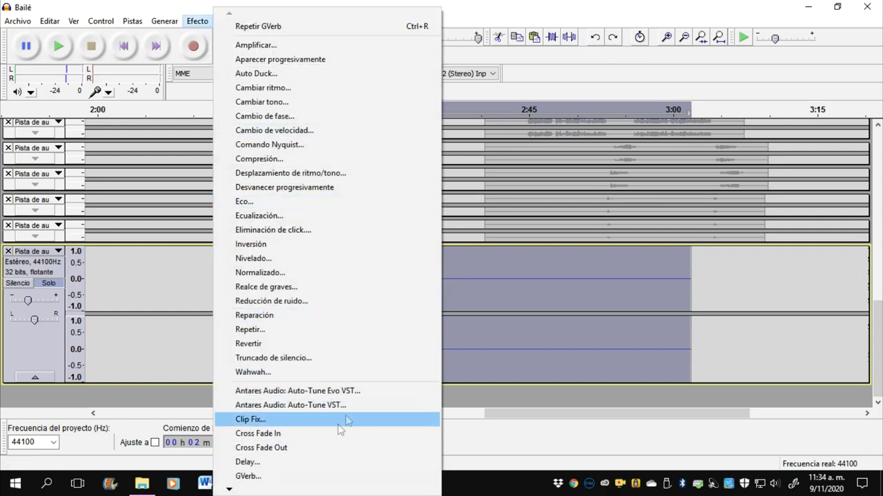
left_click(248, 476)
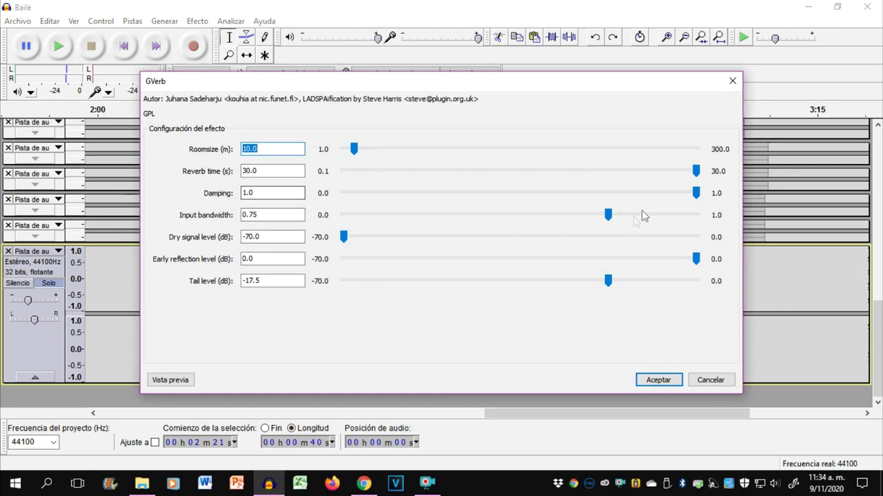
left_click_drag(696, 193, 350, 193)
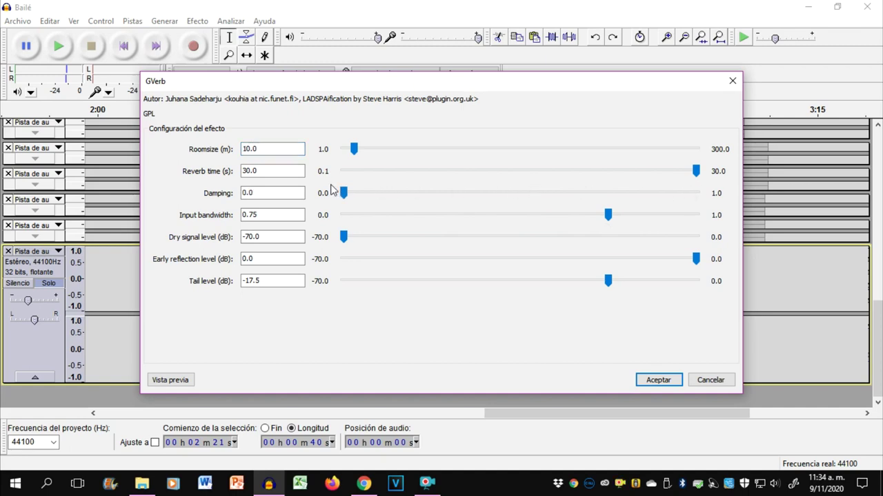
left_click(661, 380)
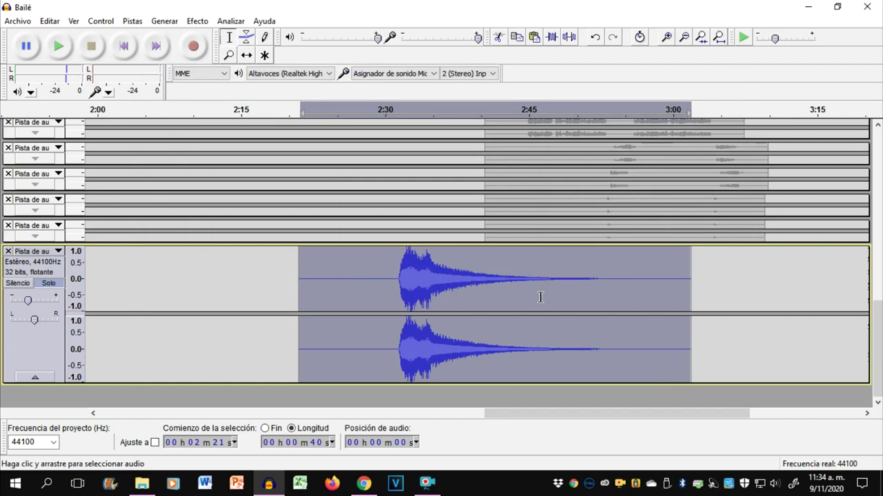
- Play back the reverb tail with 0.0 damping from about 2:34 and undo the effect
left_click(425, 287)
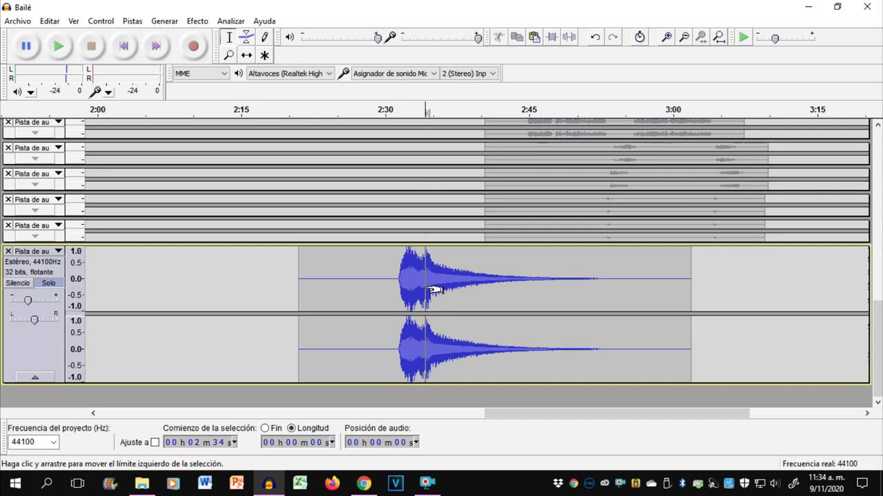
key("space")
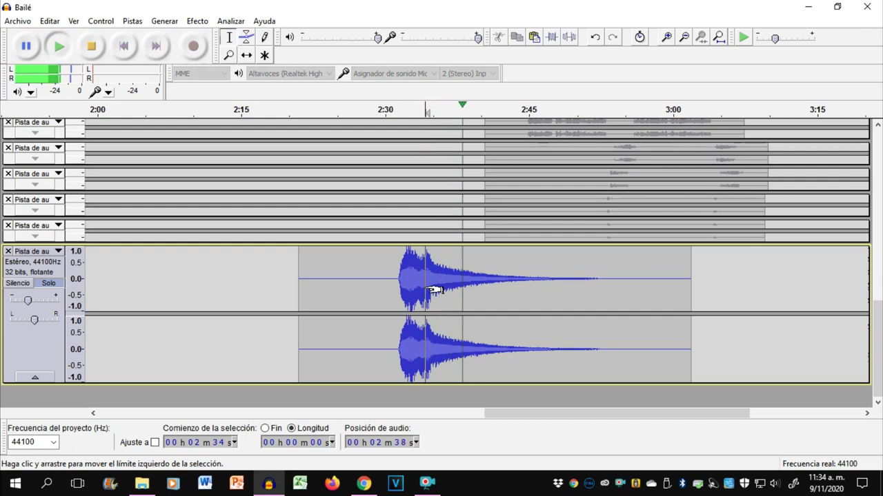
key("space")
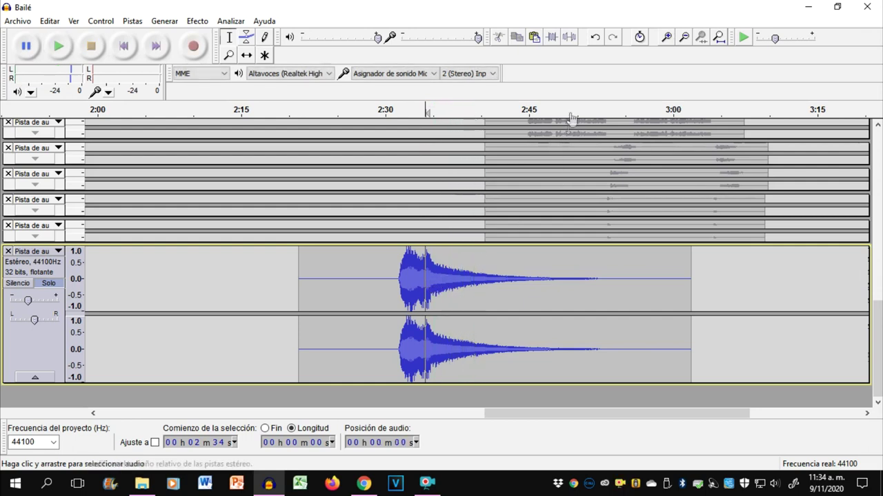
left_click(596, 37)
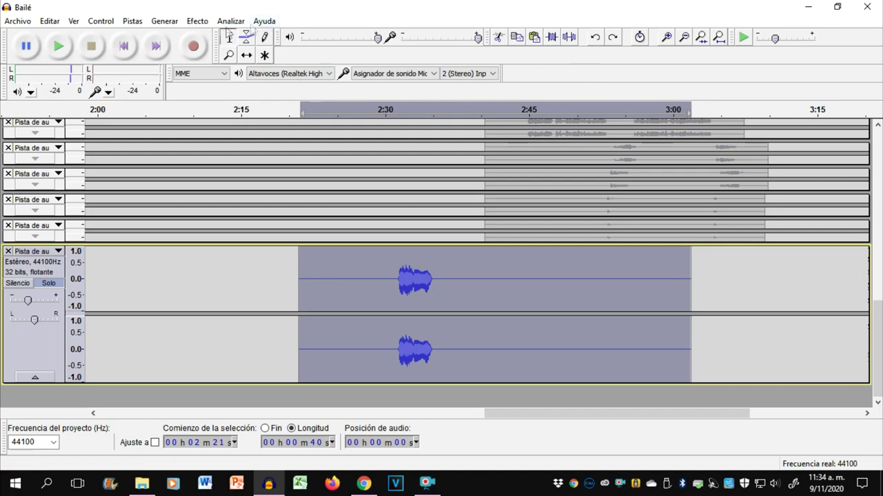
left_click(197, 20)
left_click(348, 462)
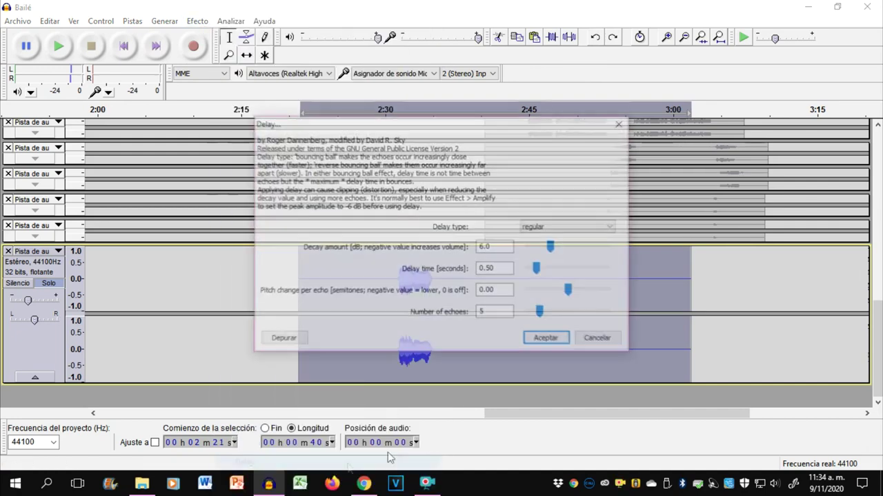
left_click(593, 337)
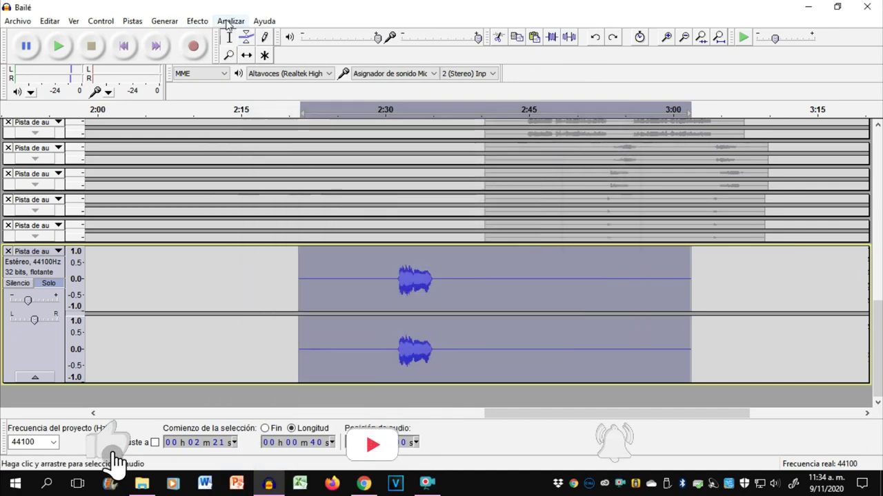
- Apply GVerb to the voice clip with the damping set to 0.5
left_click(197, 21)
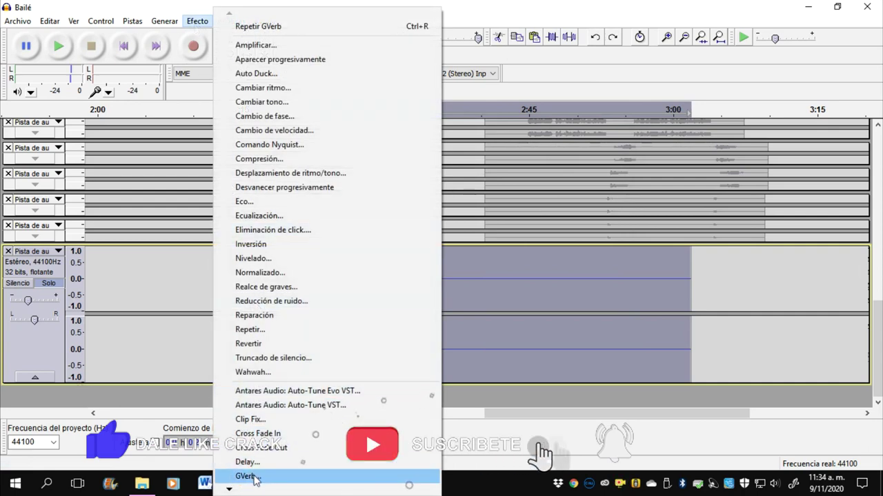
left_click(255, 477)
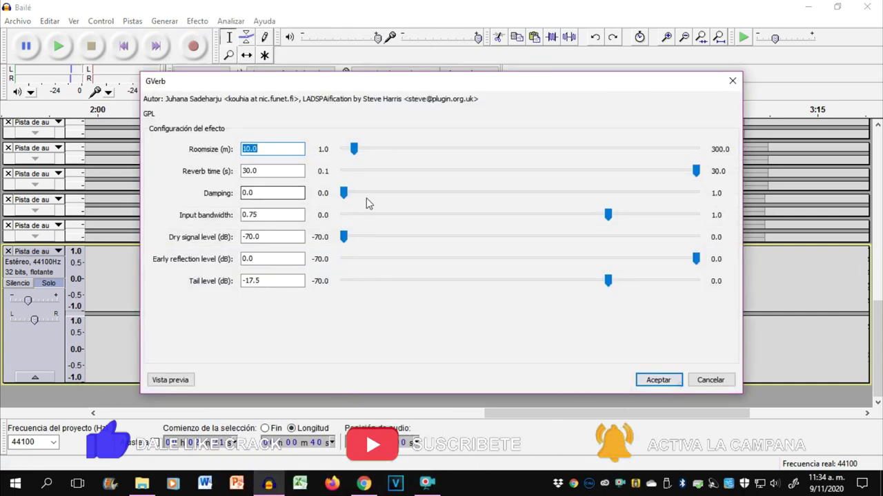
left_click(296, 193)
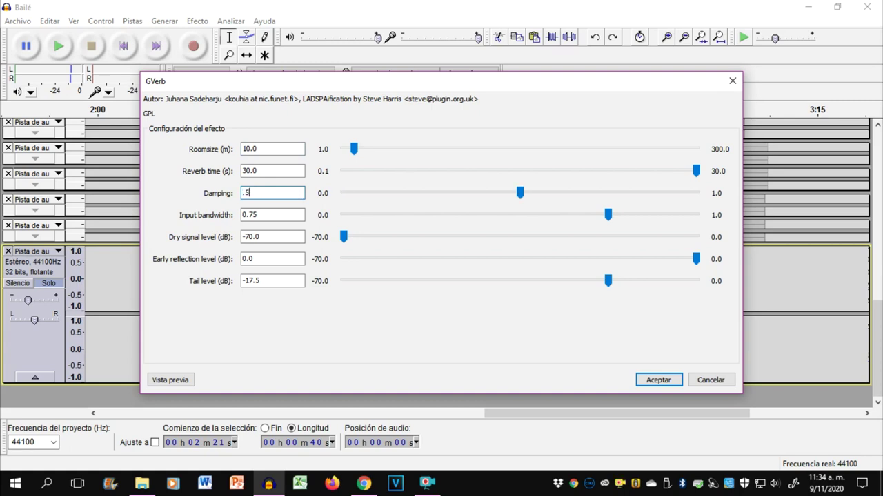
key("Return")
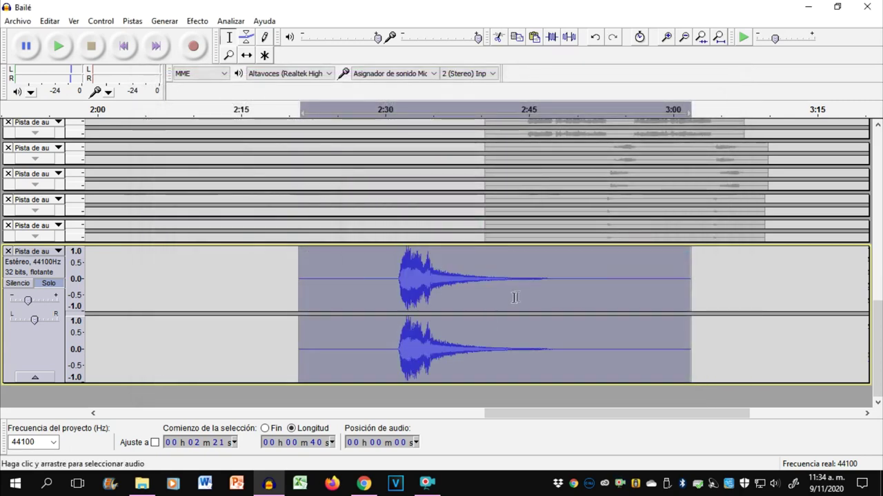
- Listen to the reverb tail with 0.5 damping from about 2:34 and undo that effect
left_click(428, 285)
key("space")
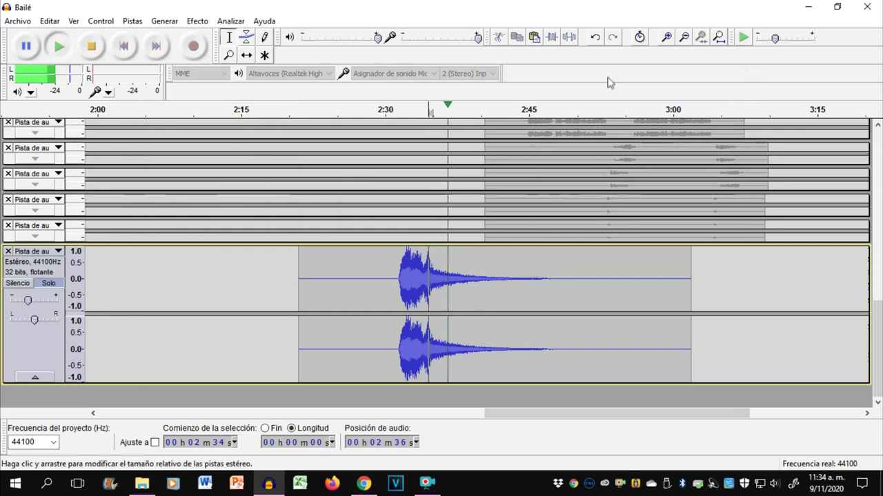
key("space")
left_click(596, 38)
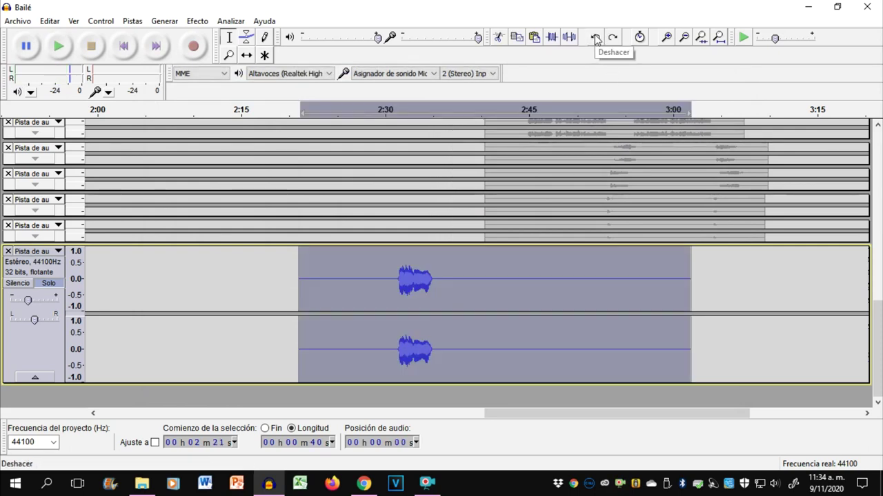
- Apply GVerb to the voice clip with the input bandwidth lowered to 0.0
left_click(197, 20)
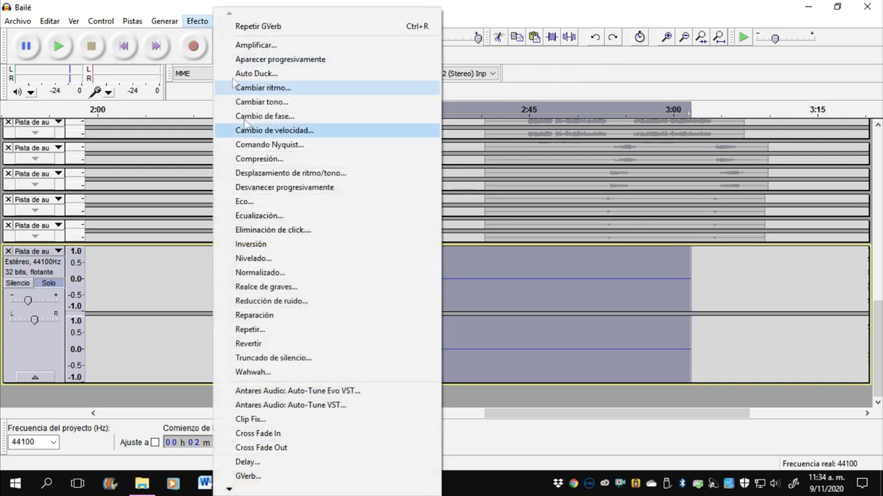
left_click(272, 478)
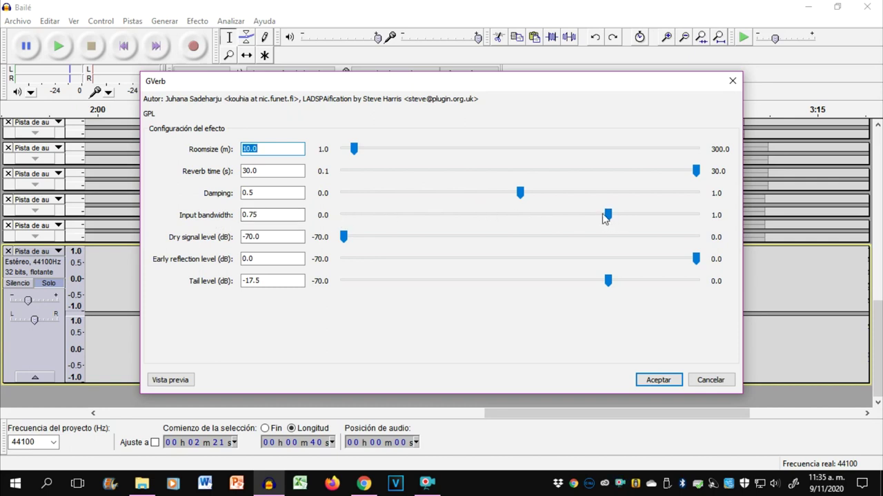
left_click_drag(610, 216, 320, 214)
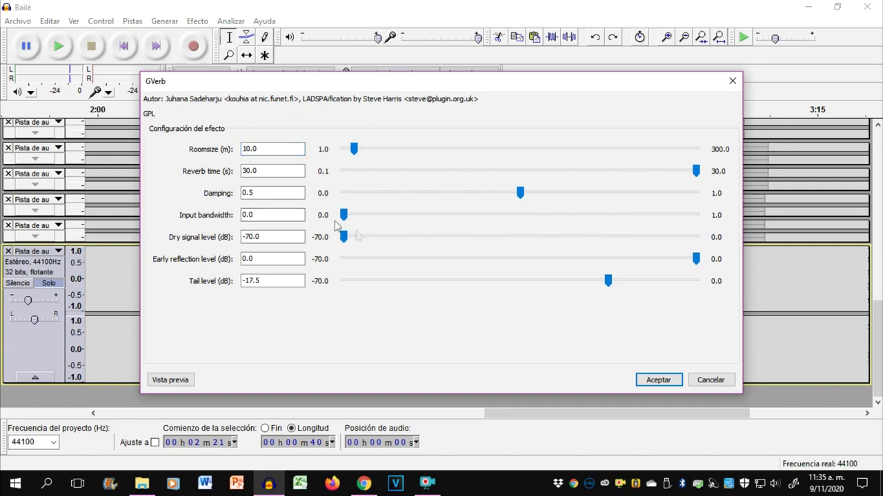
left_click(659, 381)
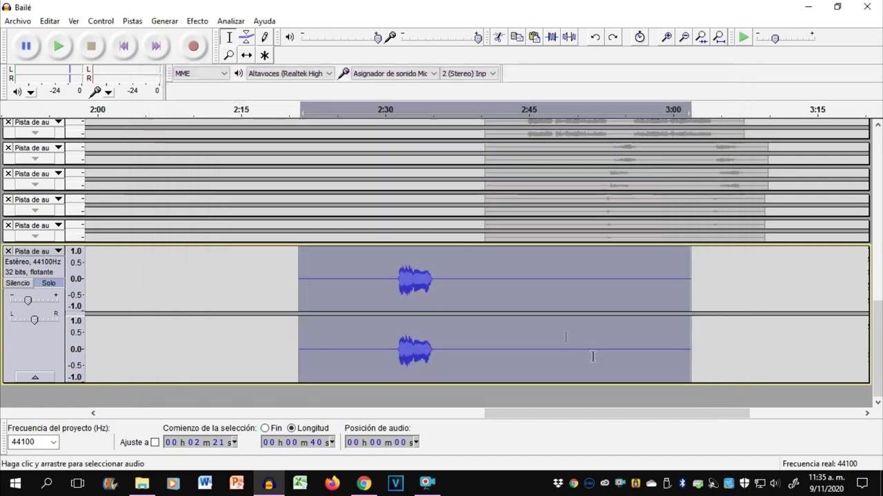
- Play the voice clip with 0.0 input bandwidth from about 2:31 and undo the effect
left_click(397, 297)
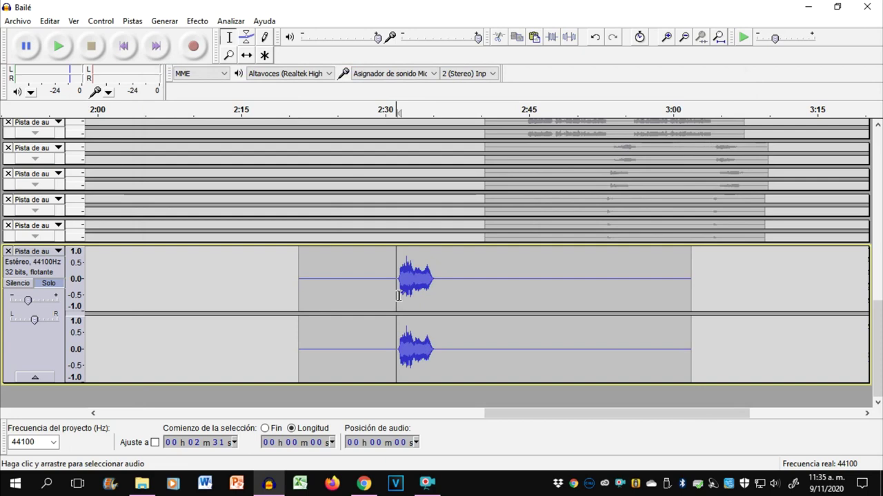
key("space")
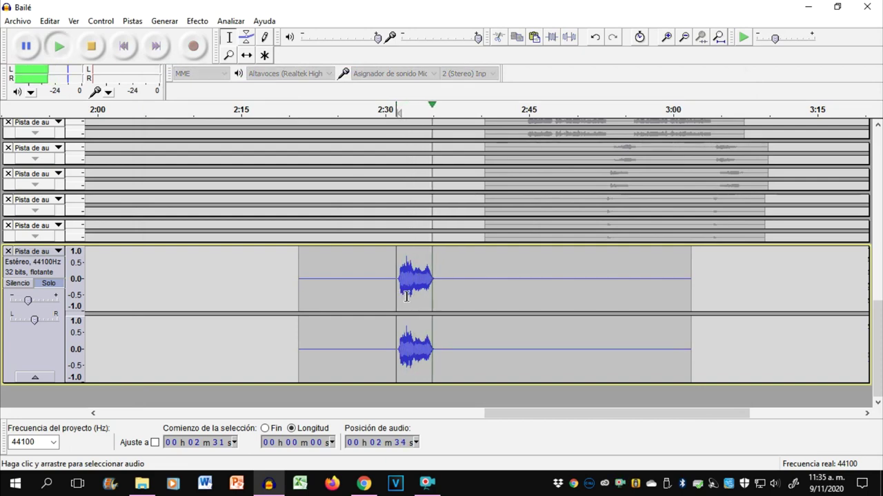
key("space")
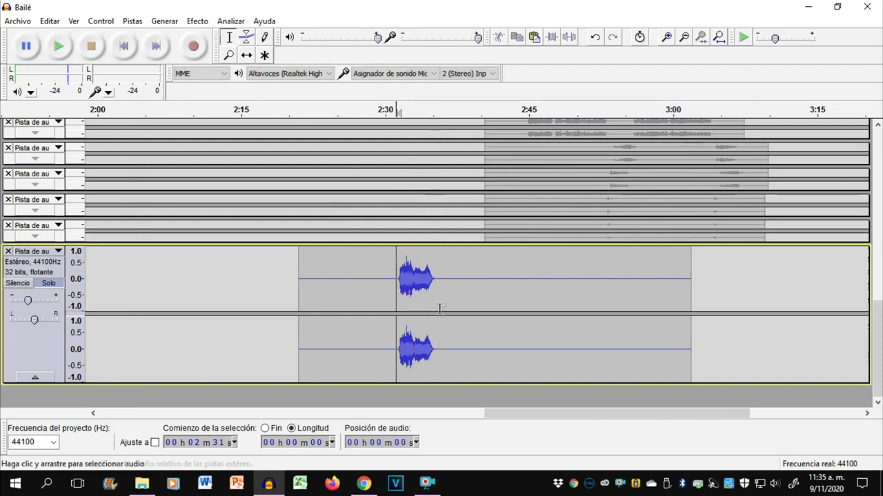
left_click(594, 38)
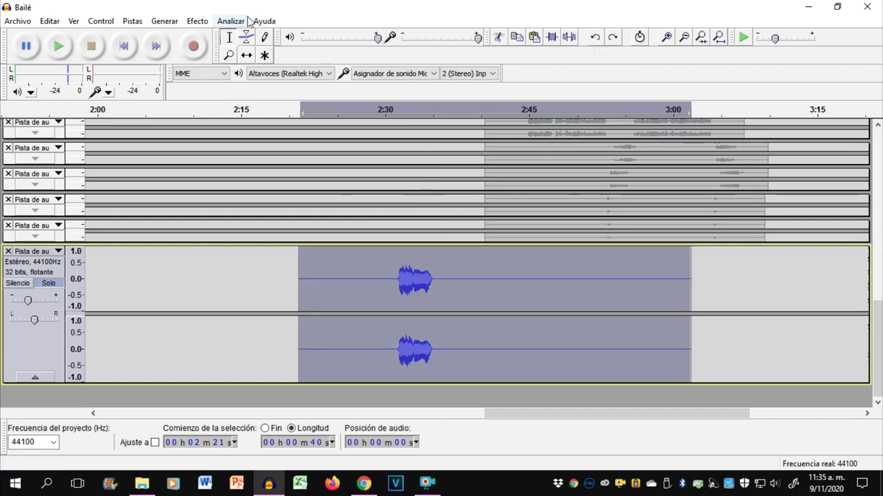
- Apply GVerb to the voice clip with the input bandwidth raised to 1.0
left_click(204, 23)
left_click(292, 475)
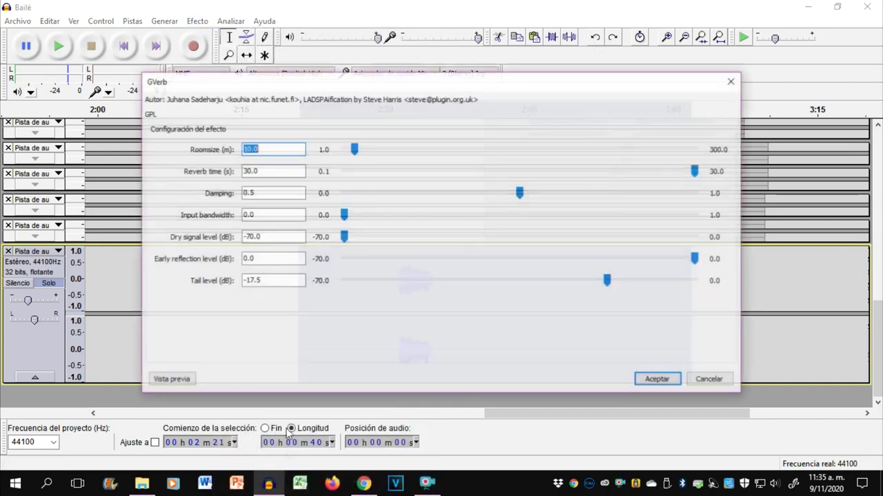
left_click_drag(343, 215, 772, 220)
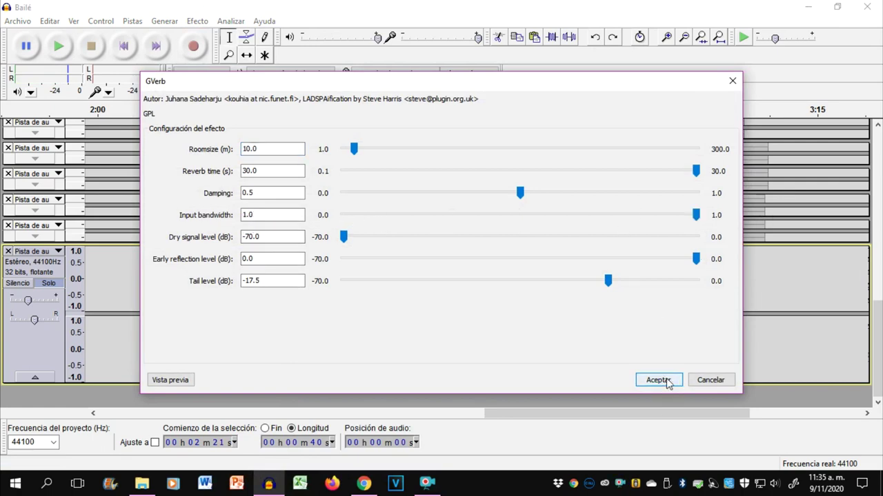
left_click(666, 379)
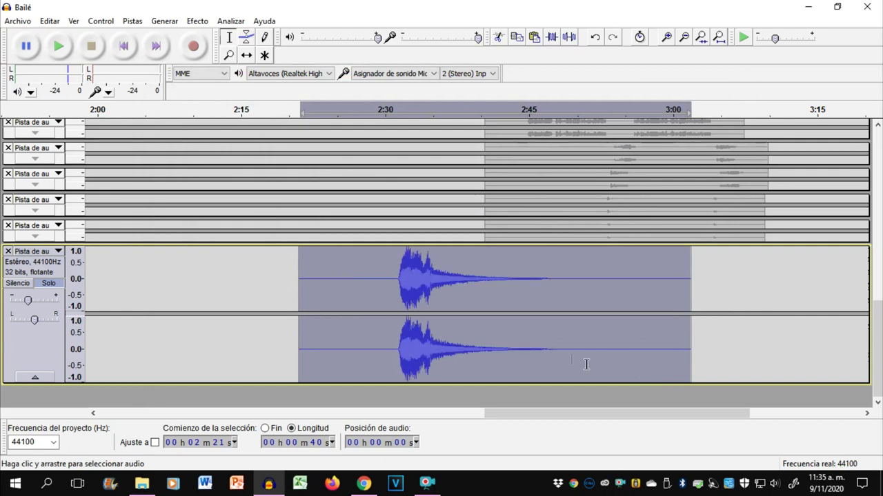
- Listen to the clip with 1.0 input bandwidth from about 2:30 and undo that effect
left_click(394, 298)
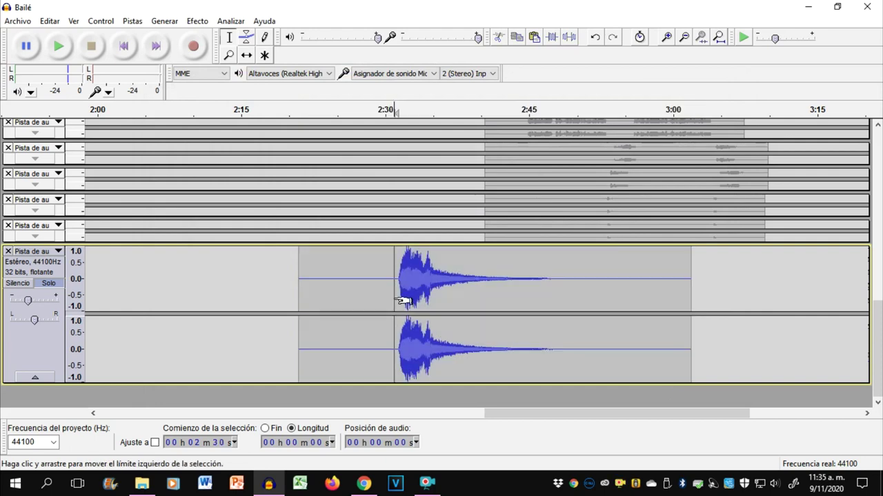
key("space")
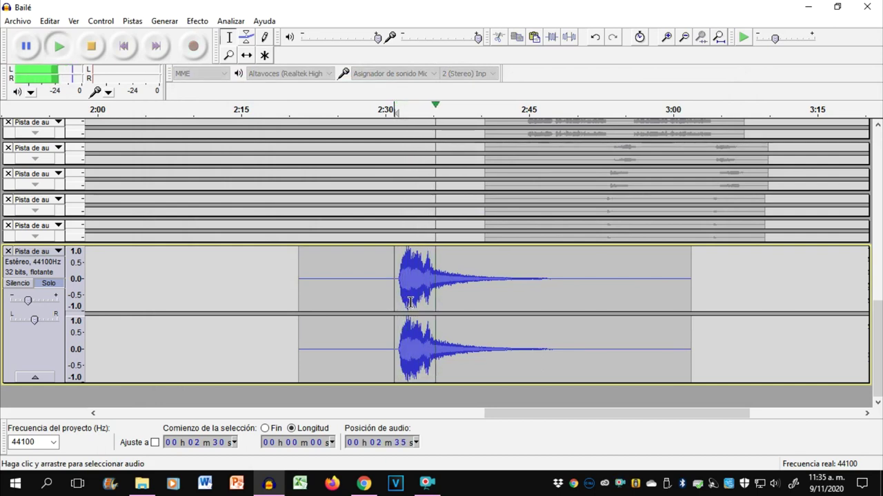
key("space")
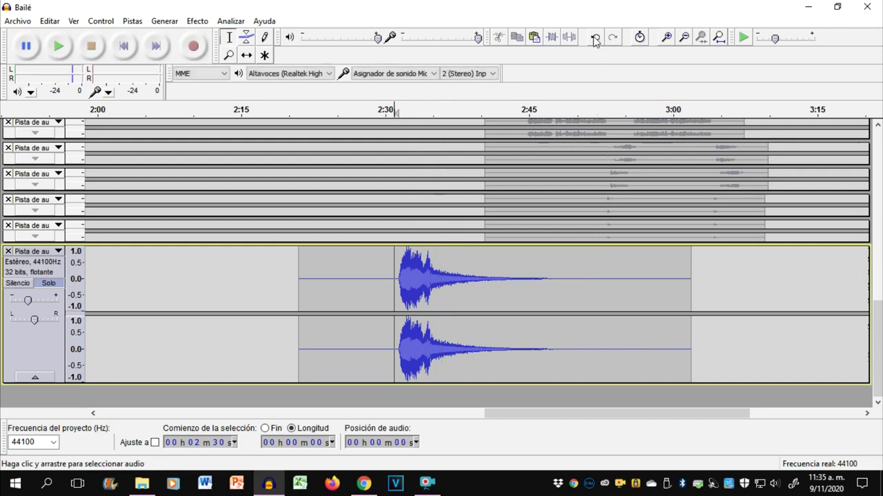
left_click(596, 40)
left_click(595, 40)
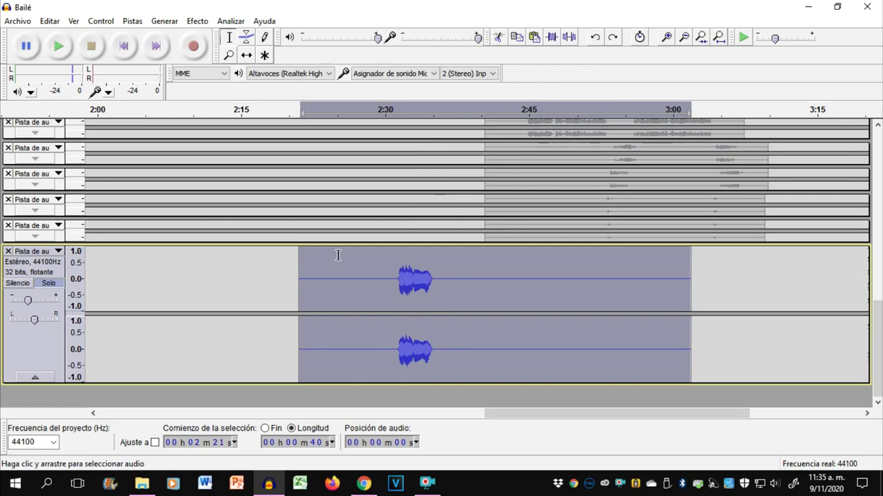
- Apply GVerb to the voice clip with the input bandwidth set to 0.5
left_click(197, 21)
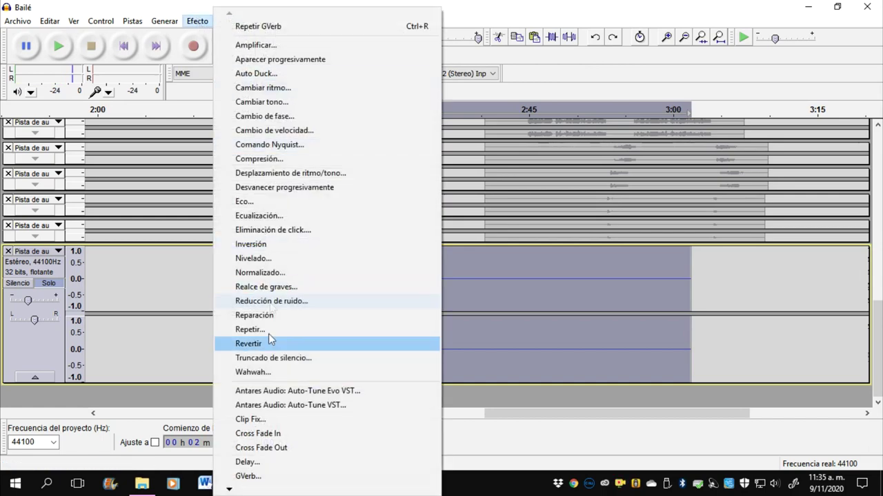
left_click(269, 476)
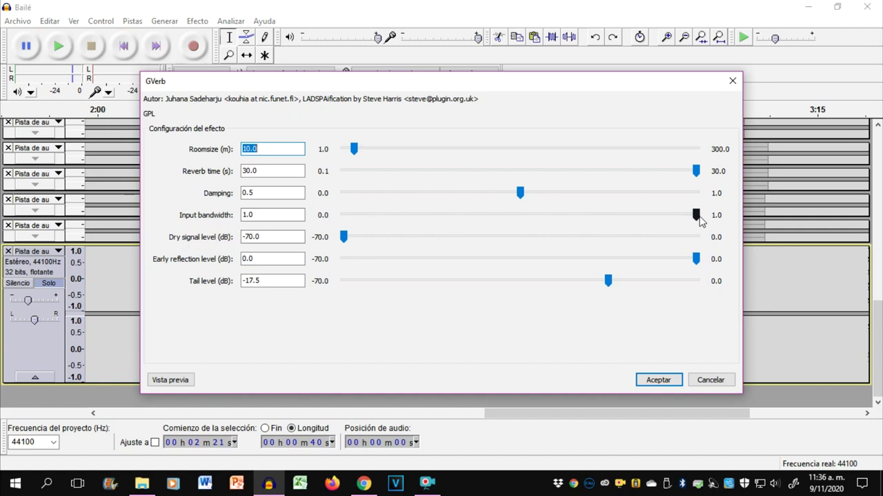
left_click_drag(700, 221, 461, 225)
double_click(266, 216)
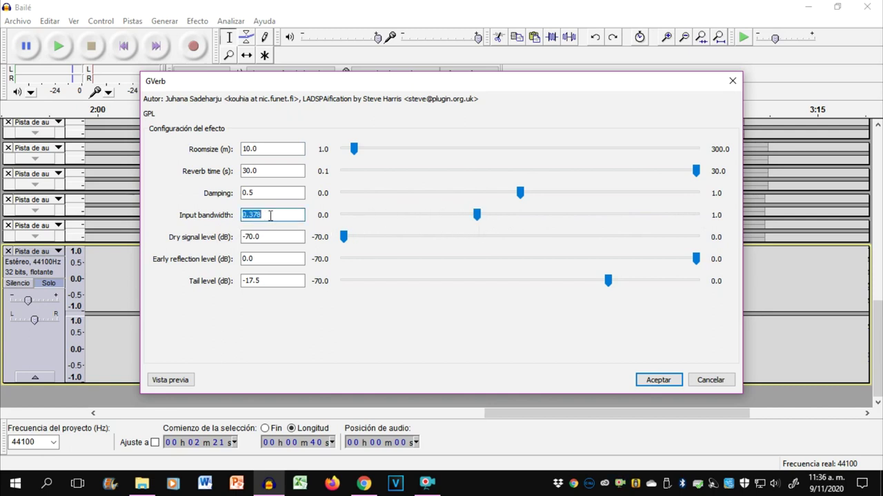
type(".5")
key("Return")
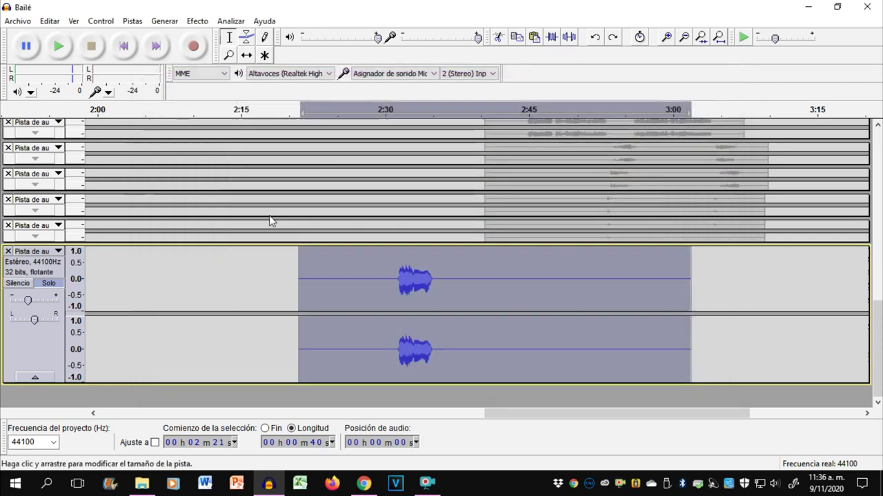
- Play back the clip with 0.5 input bandwidth from about 2:30 and undo the GVerb effect
left_click(396, 283)
key("space")
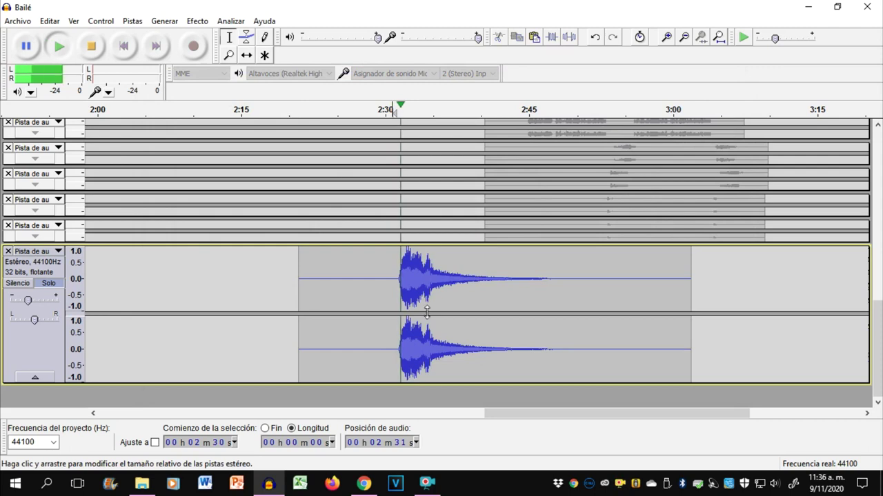
key("space")
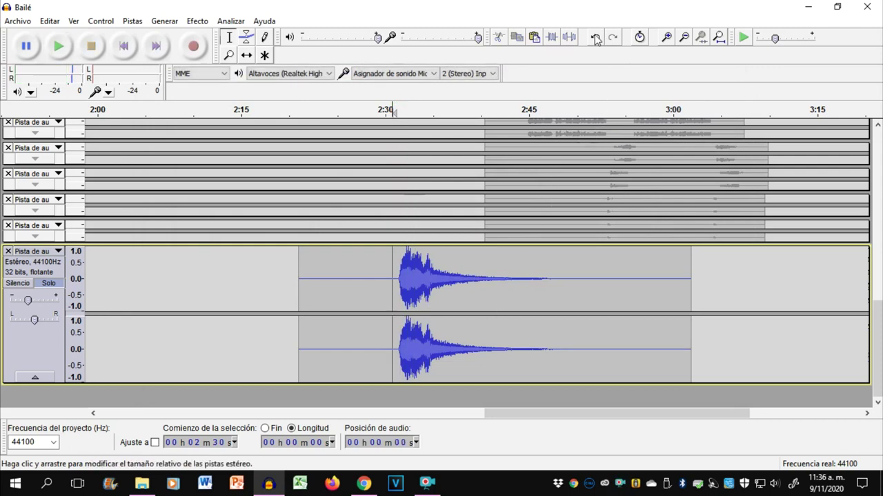
left_click(597, 40)
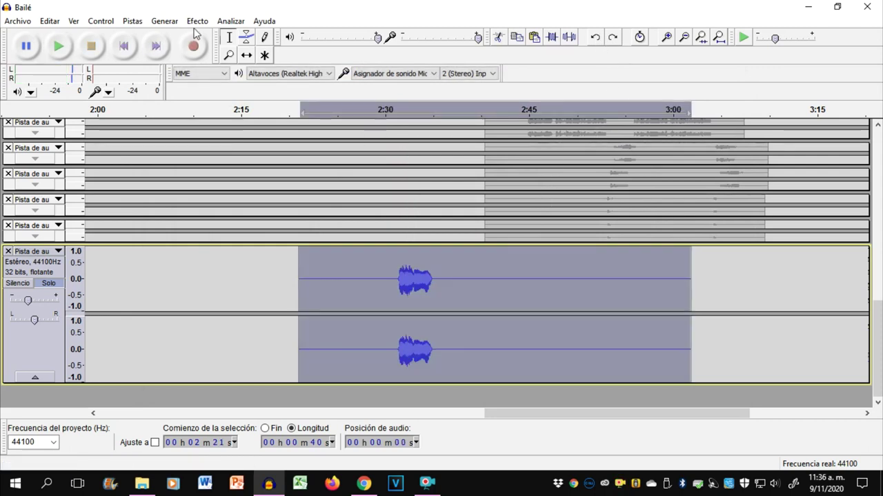
- Apply GVerb to the voice clip with the dry signal level raised to 0.0 dB
left_click(197, 21)
left_click(282, 476)
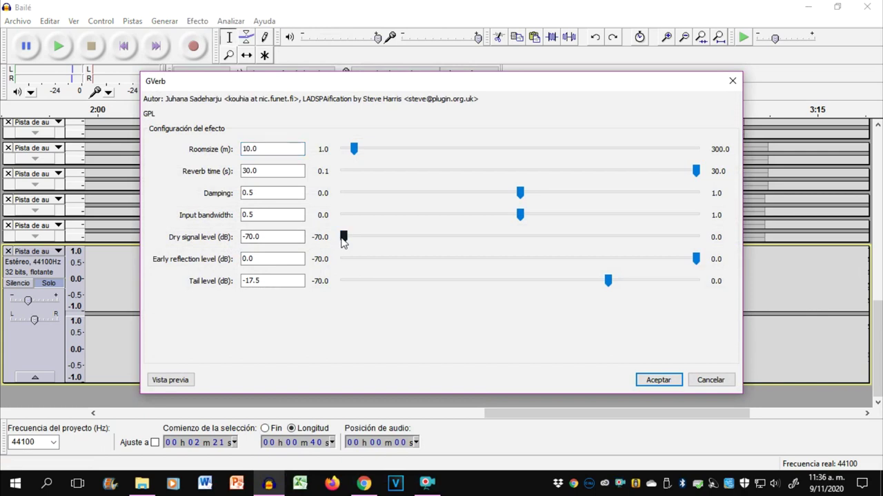
left_click_drag(344, 237, 820, 253)
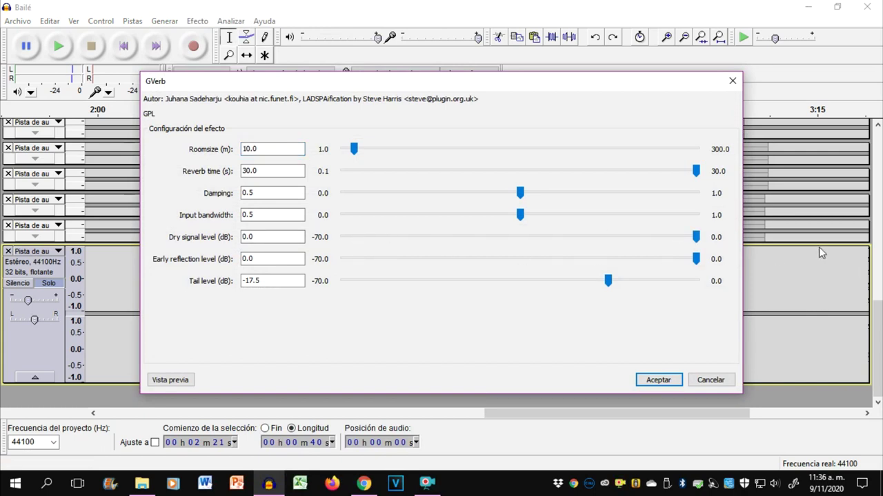
left_click(659, 380)
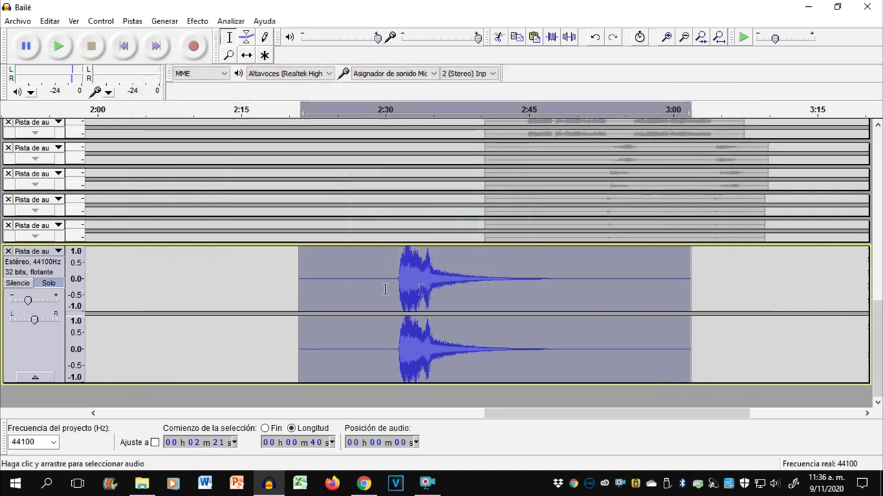
- Listen to the clip with the 0.0 dB dry signal level from about 2:31 and undo the effect
left_click(397, 286)
key("space")
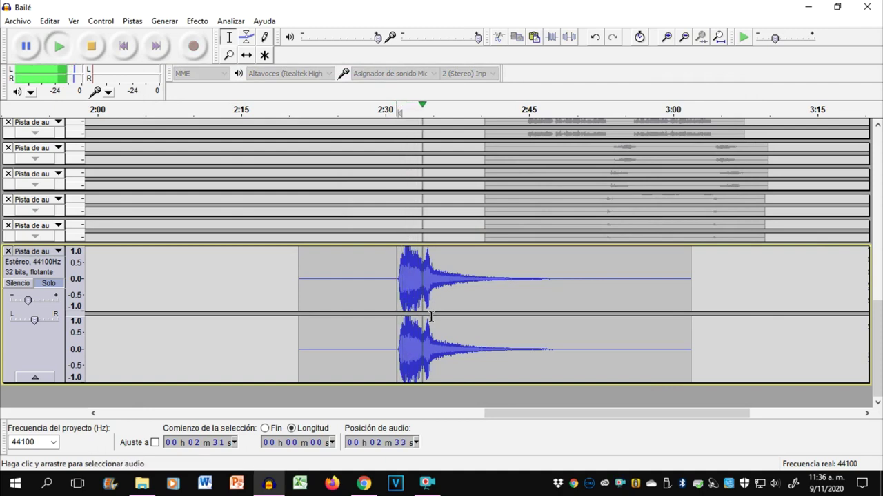
key("space")
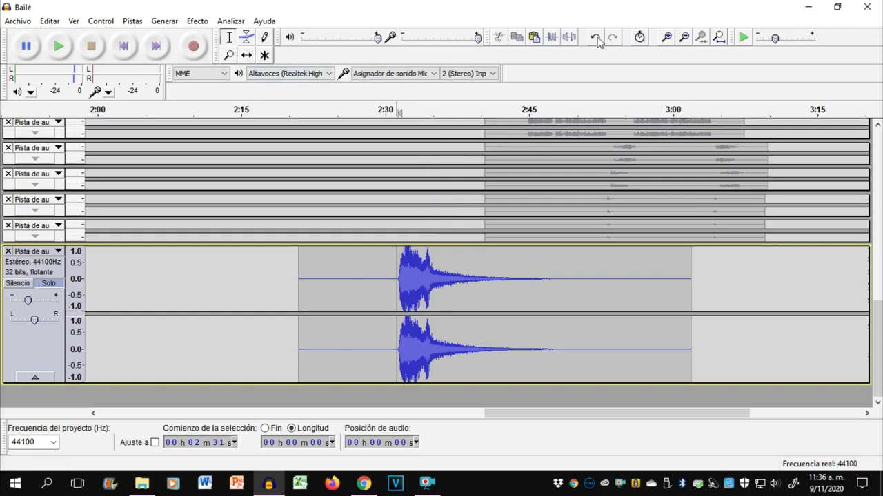
left_click(596, 38)
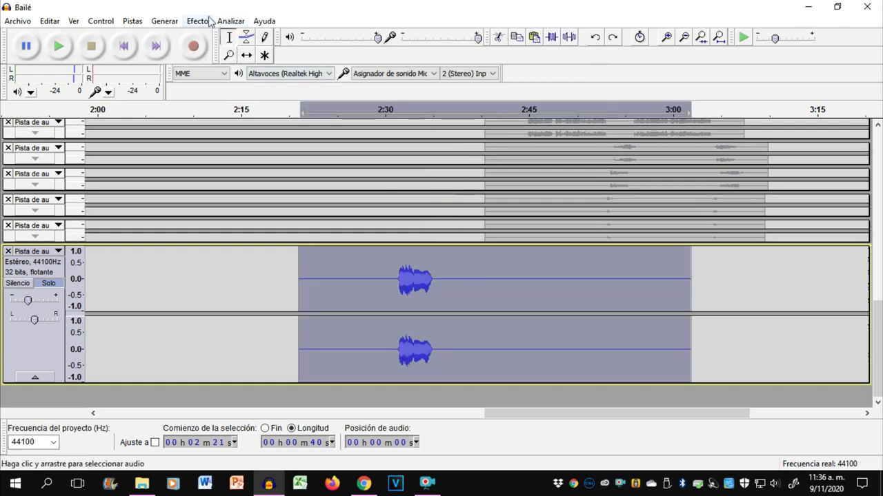
- Apply GVerb to the voice clip with the reverb time shortened to 5 seconds
left_click(198, 21)
left_click(269, 478)
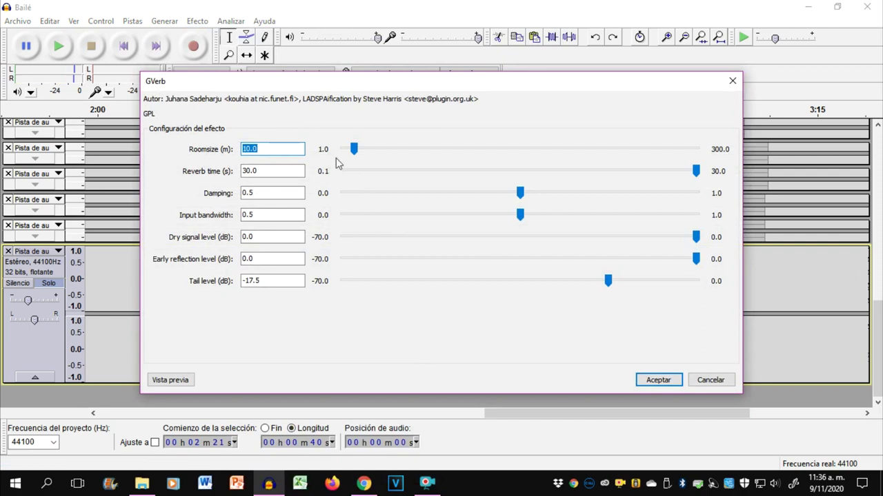
left_click_drag(695, 171, 359, 176)
double_click(274, 170)
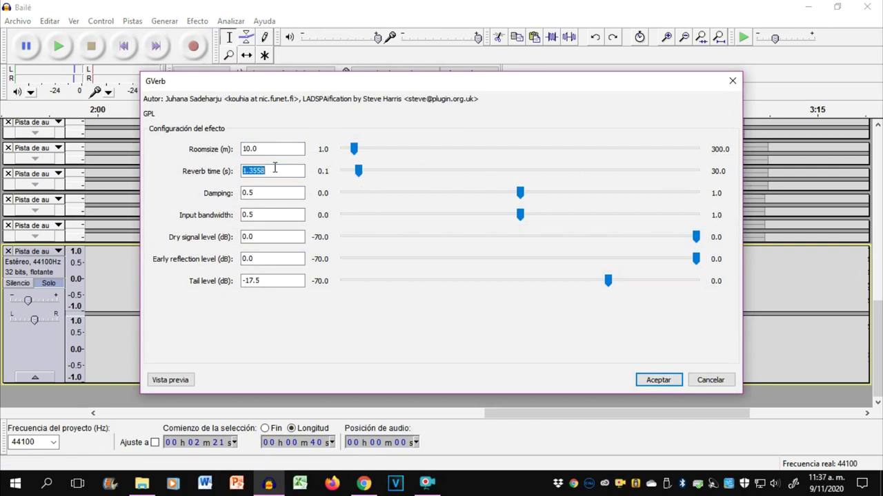
type("5")
key("Return")
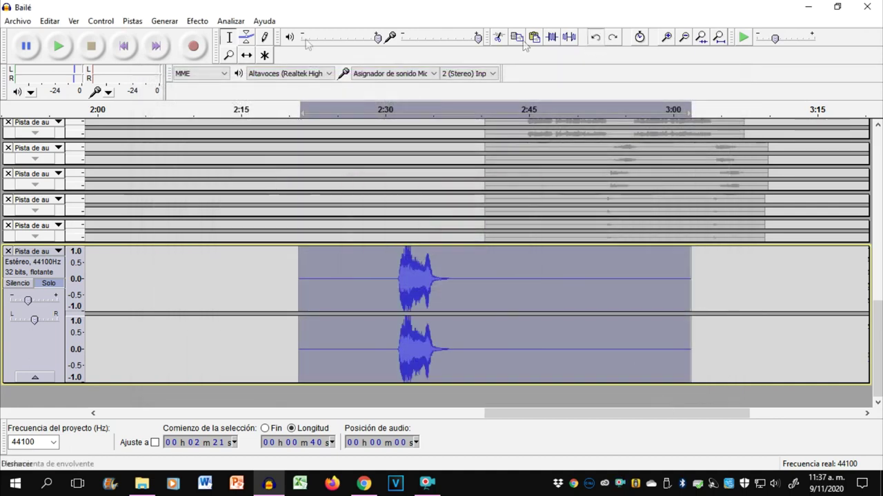
- Undo the effect and reapply GVerb to the voice clip with a 5.0 s reverb time and the dry signal level at 0.0 dB
left_click(197, 21)
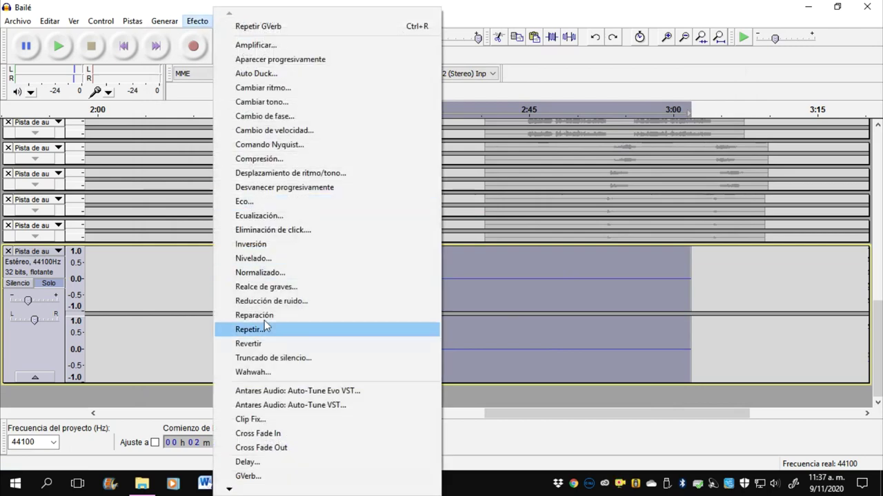
left_click(274, 478)
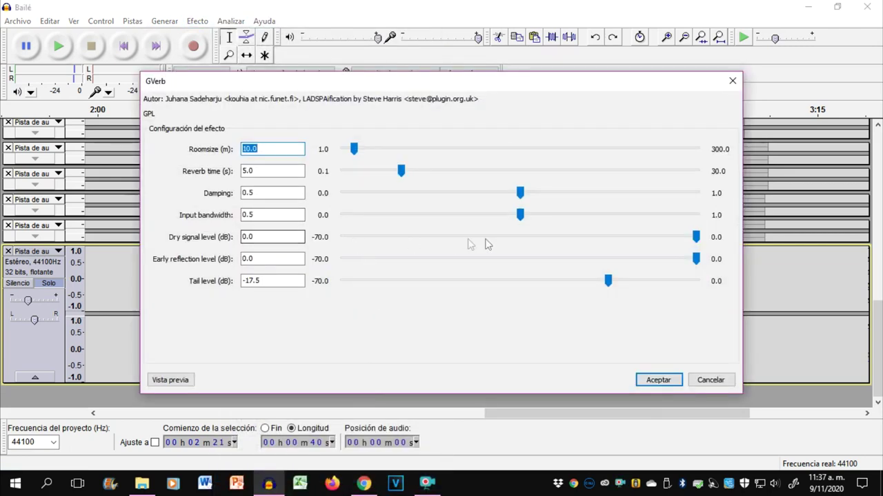
left_click_drag(696, 237, 338, 238)
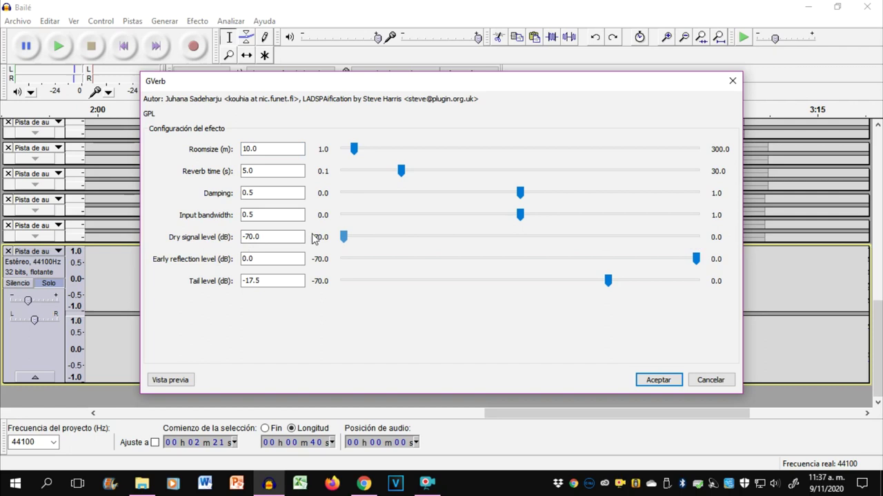
left_click_drag(346, 239, 772, 335)
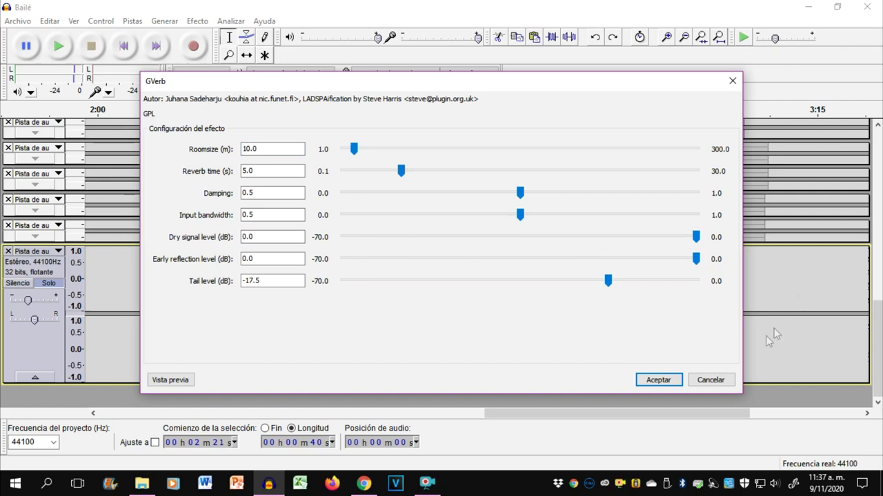
left_click(658, 379)
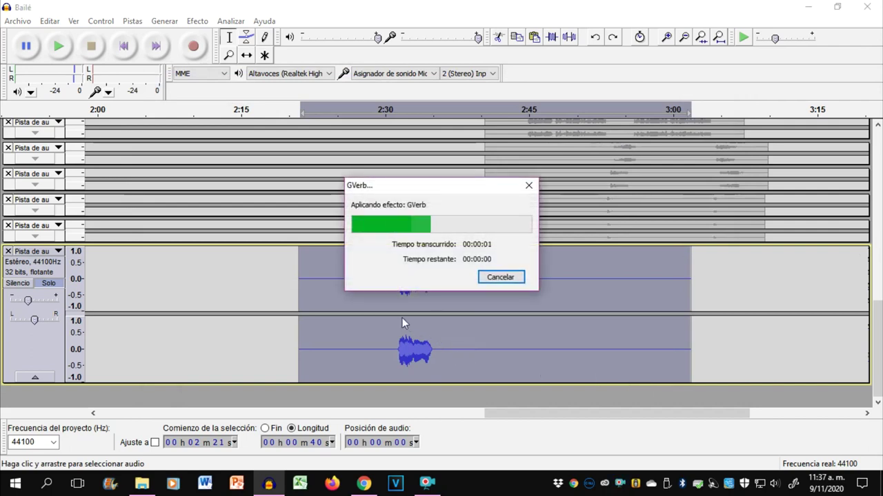
- Listen to the clip with 5.0 s reverb time and 0.0 dB dry signal level from about 2:31
left_click(397, 307)
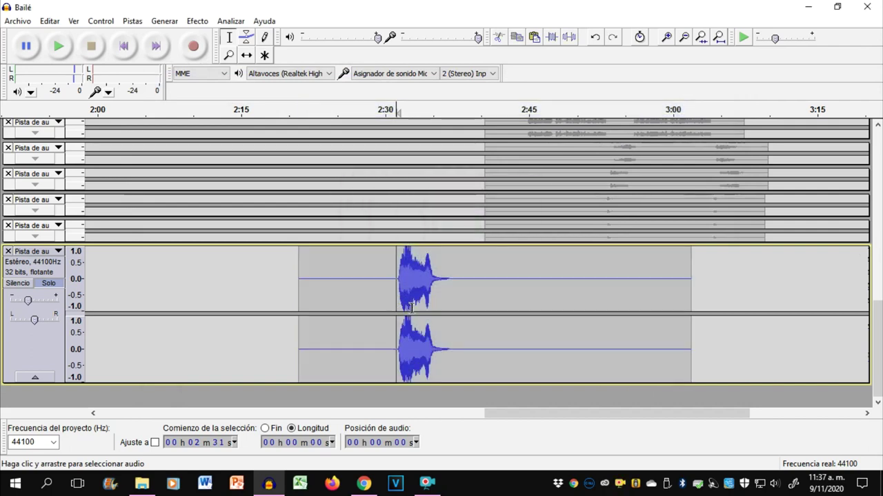
key("space")
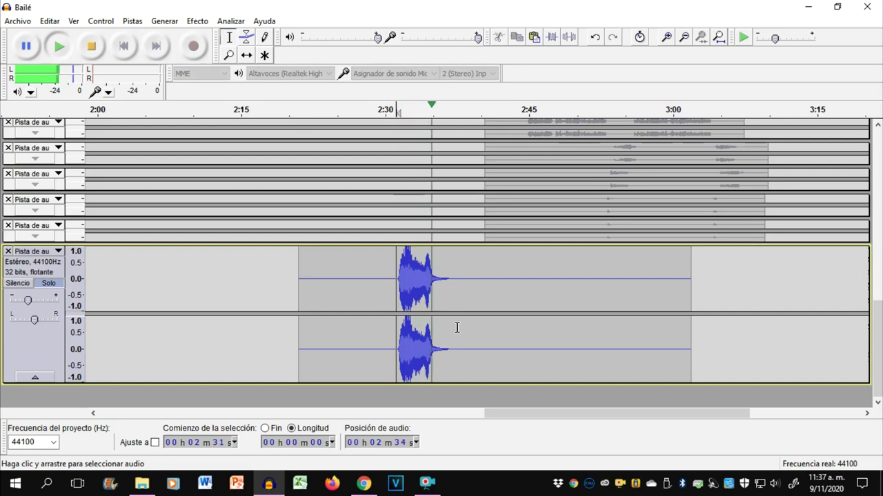
key("space")
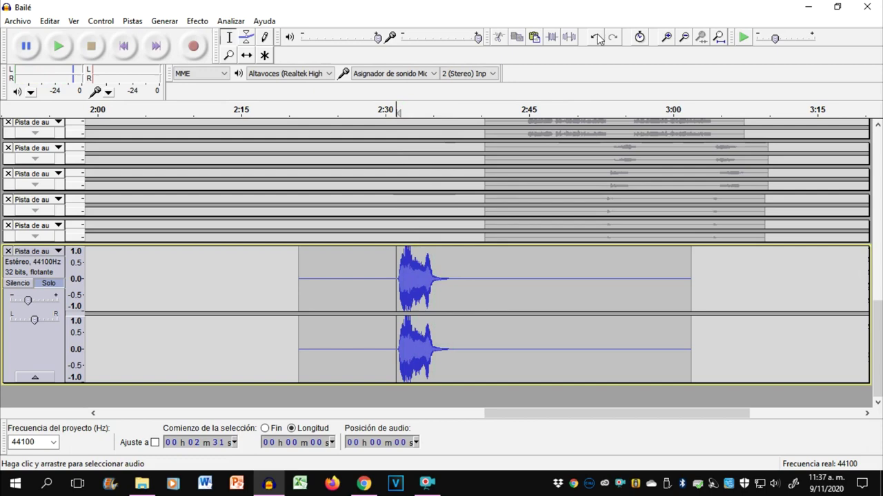
- Undo the last GVerb effect and reapply GVerb to the voice clip with the dry signal level at -35 dB
left_click(596, 38)
left_click(200, 21)
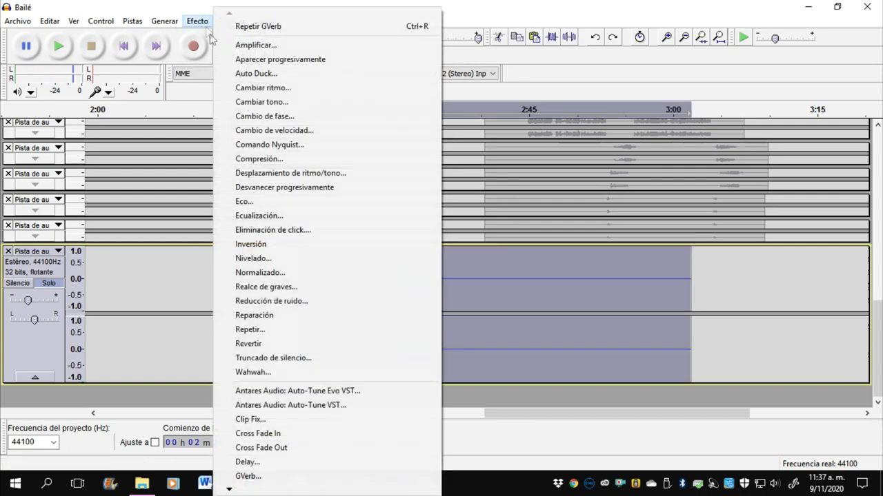
left_click(301, 476)
left_click_drag(697, 259, 520, 245)
double_click(270, 237)
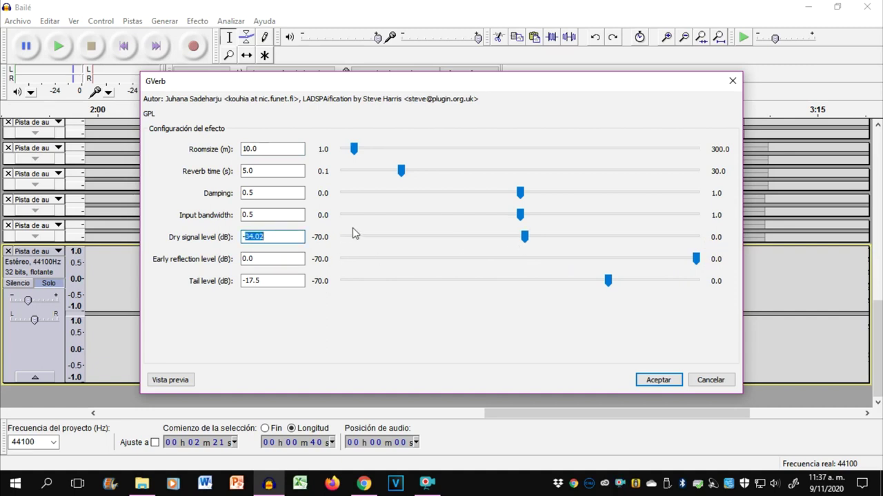
type("-35")
key("Return")
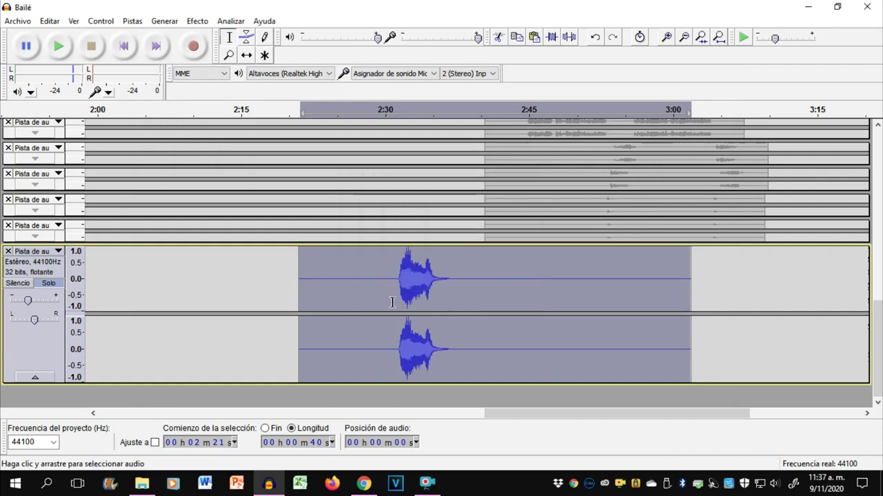
- Listen to the clip with the -35 dB dry signal level from about 2:31
left_click(395, 302)
key("space")
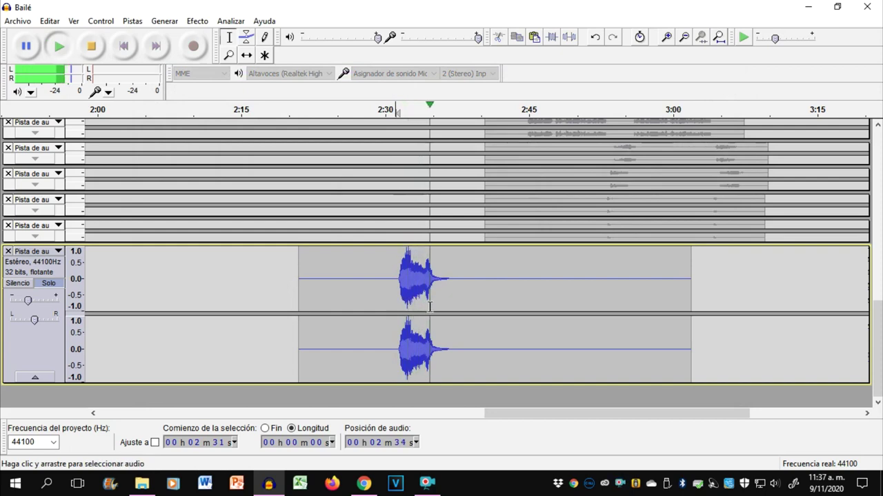
key("space")
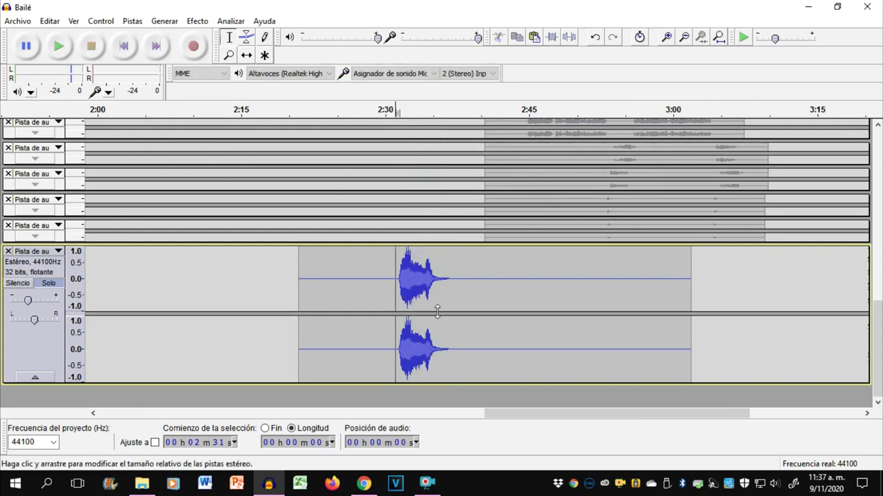
- Undo the effect and reapply GVerb to the voice clip with the dry signal level at -70.0 dB
left_click(594, 37)
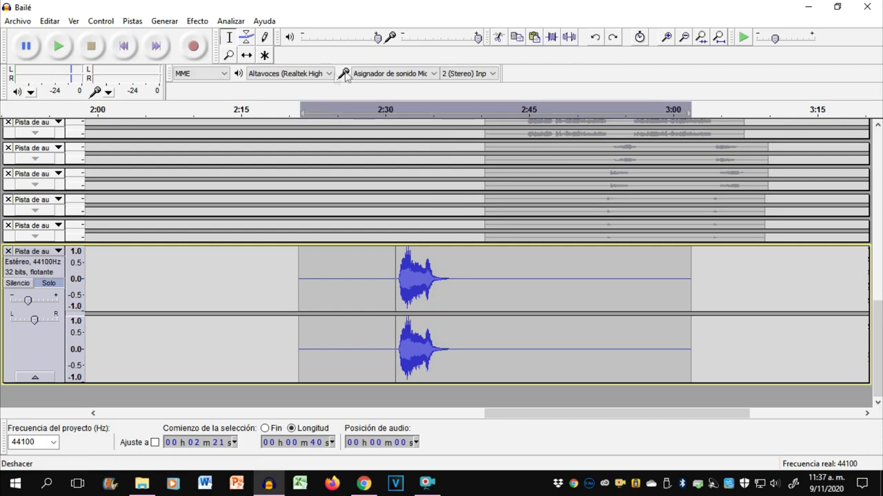
left_click(198, 21)
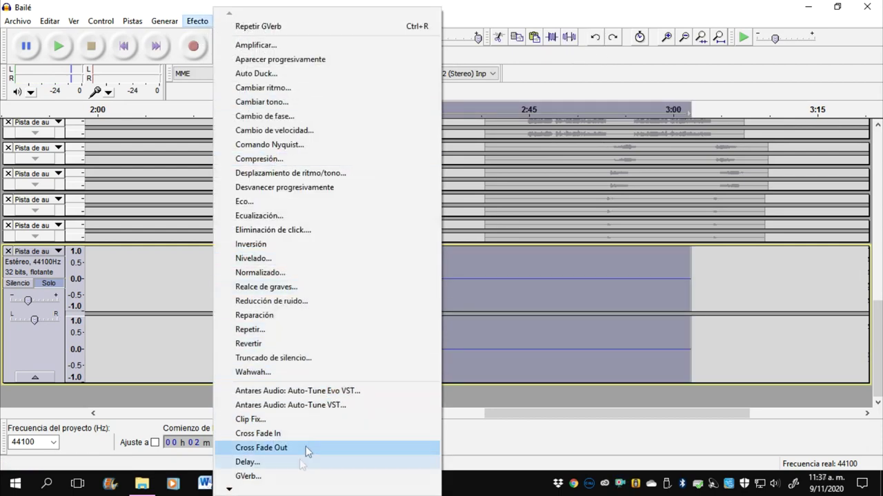
left_click(248, 476)
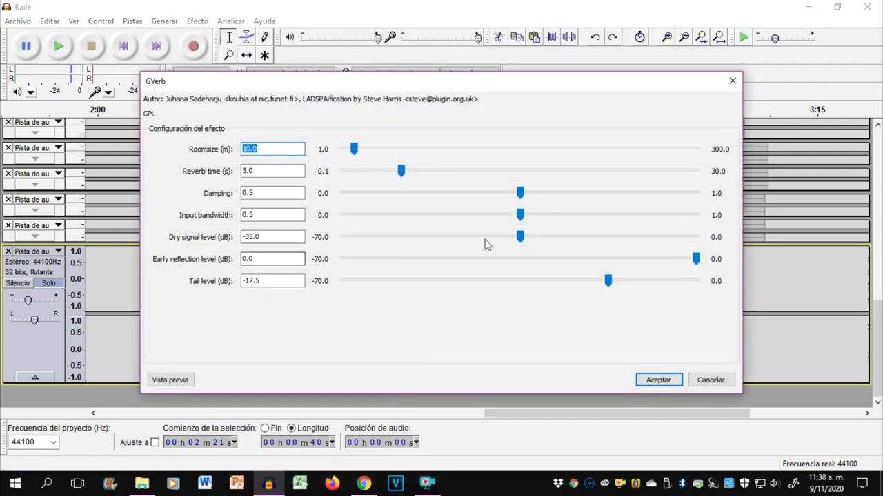
left_click_drag(519, 238, 312, 243)
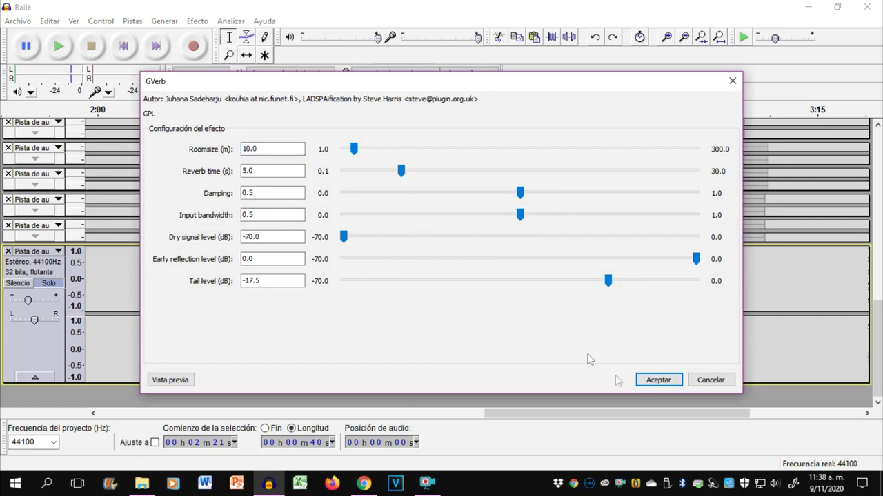
left_click(657, 380)
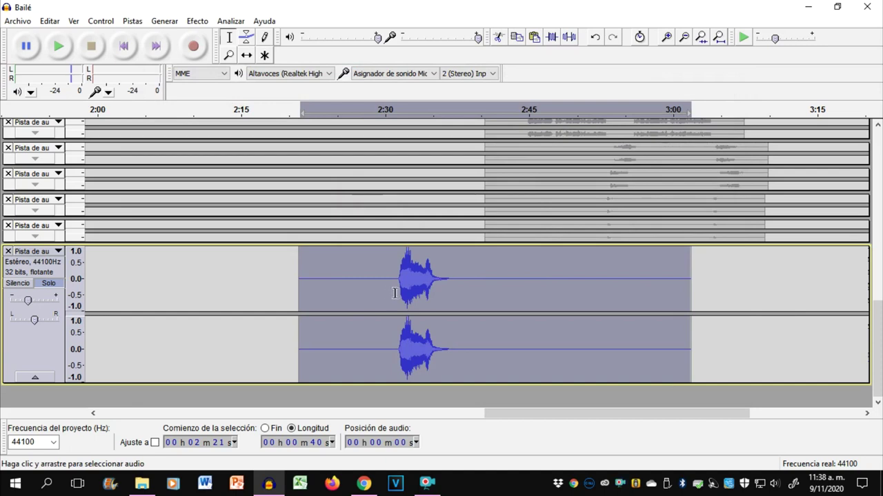
- Listen to the clip with the -70.0 dB dry signal level from about 2:31
left_click(397, 296)
key("space")
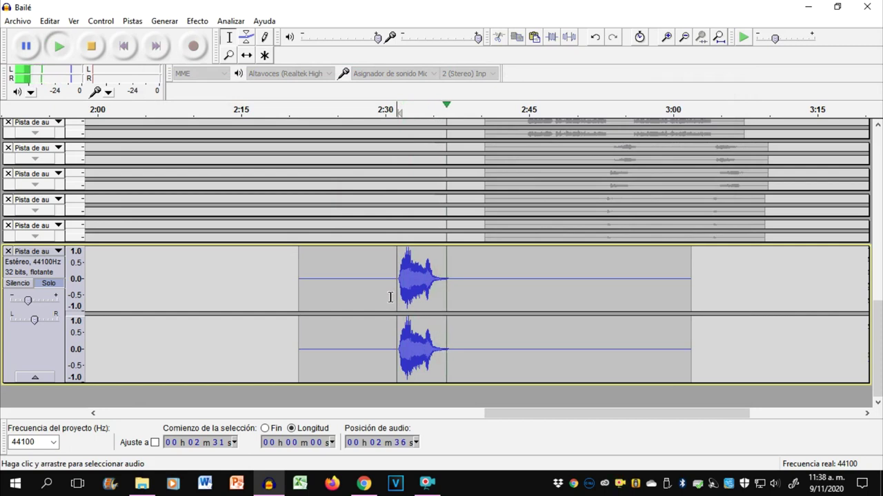
key("space")
- Undo the effect and reapply GVerb to the voice clip with a 0.1 s reverb time and a 30 m room size
left_click(594, 37)
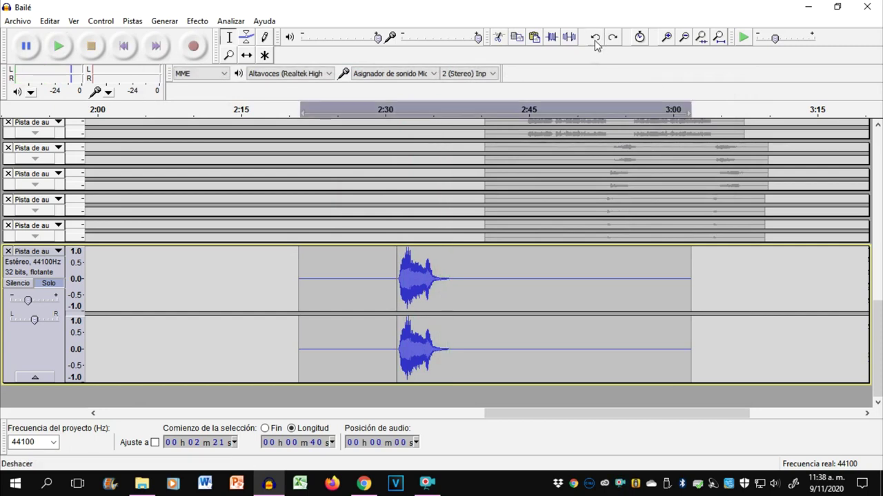
left_click(197, 20)
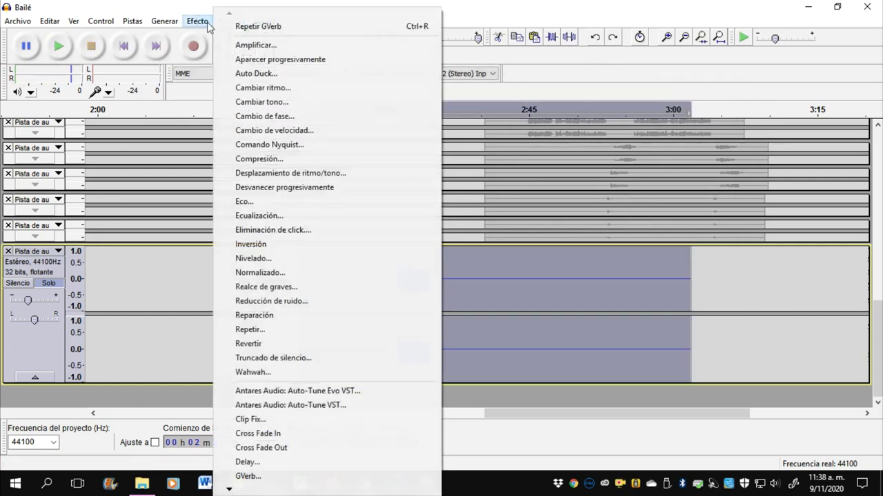
left_click(330, 477)
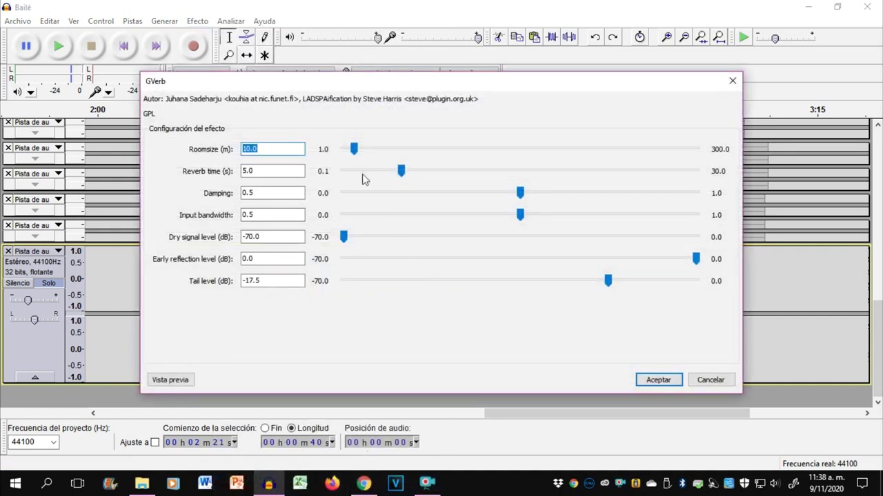
left_click_drag(402, 172, 347, 172)
type("30")
key("Return")
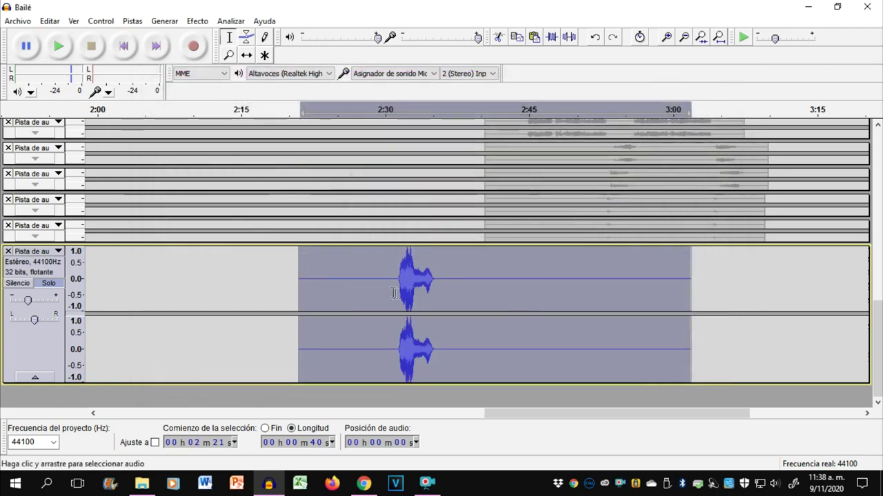
- Listen to the clip with the 30 m room size and 0.1 s reverb time from about 2:30
left_click(395, 293)
key("space")
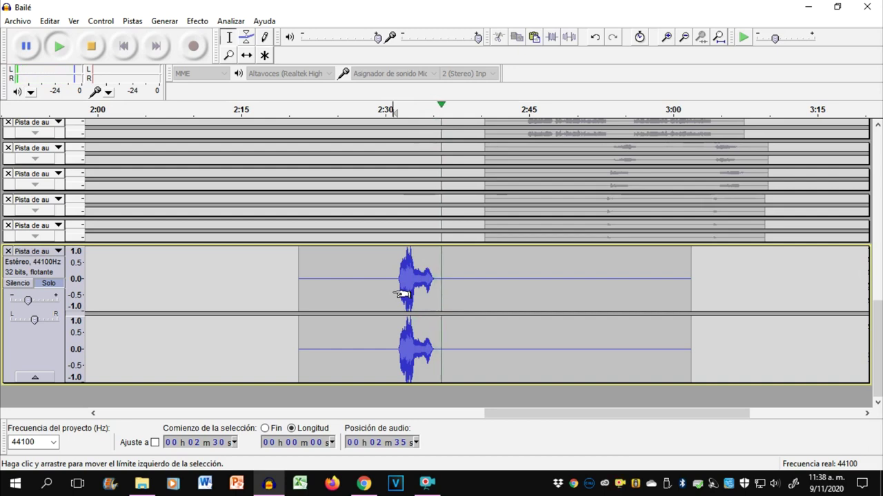
key("space")
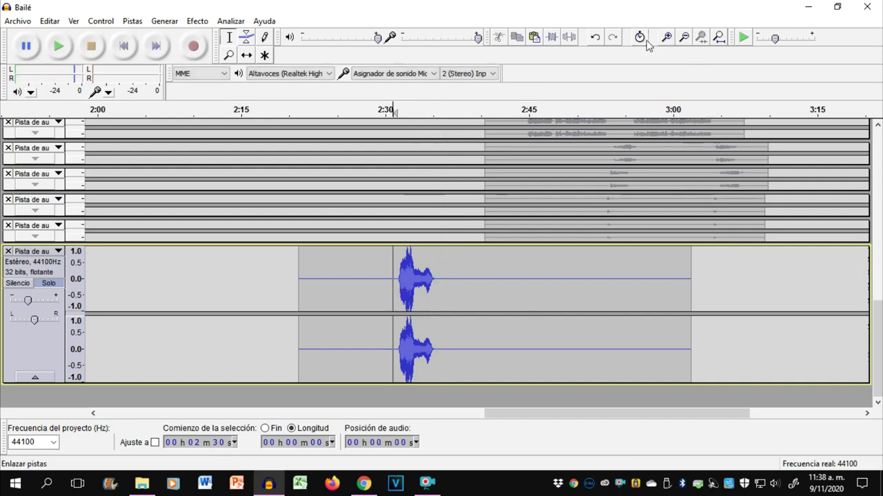
- Undo the effect and reapply GVerb to the voice clip with the dry signal level raised to 0.0 dB
left_click(595, 38)
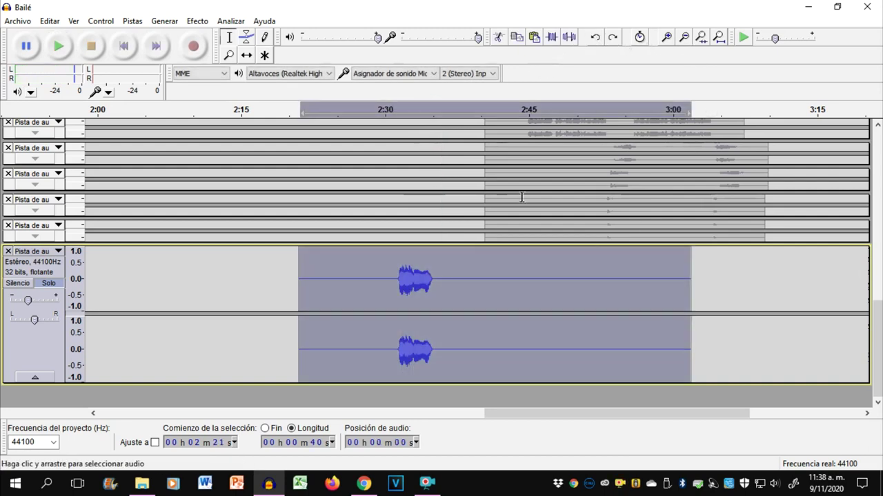
left_click(198, 21)
left_click(249, 476)
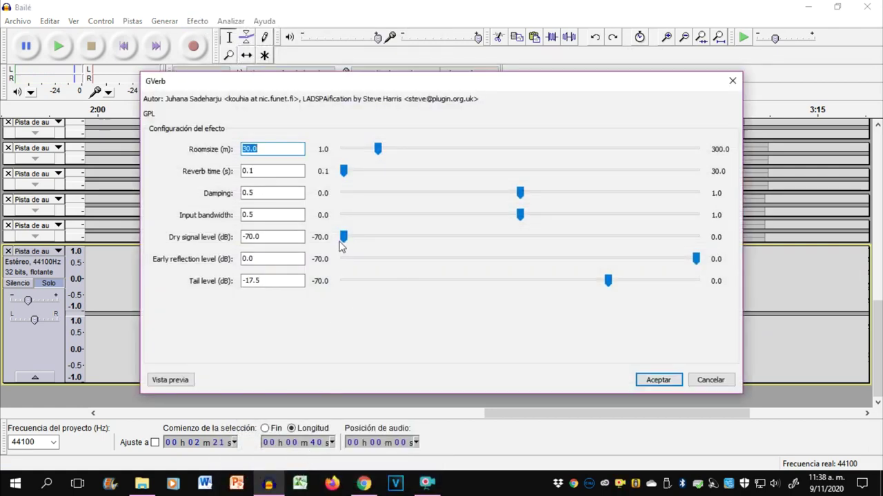
left_click_drag(345, 243, 707, 251)
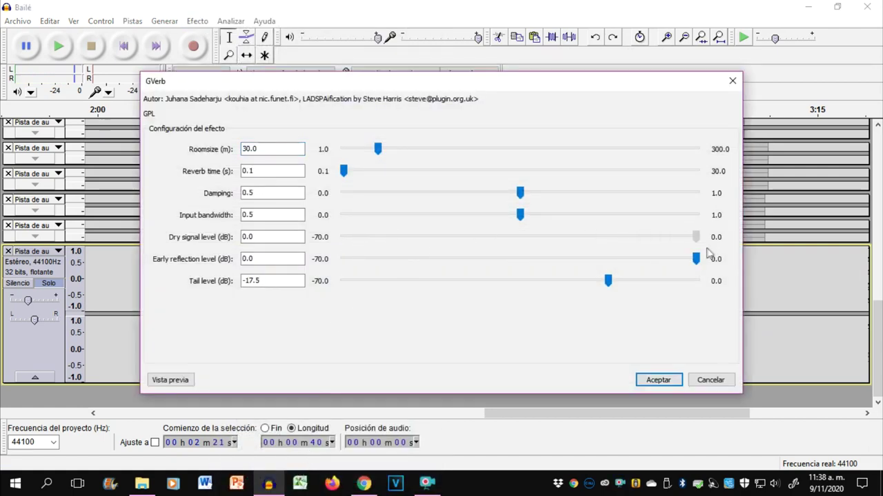
left_click(658, 380)
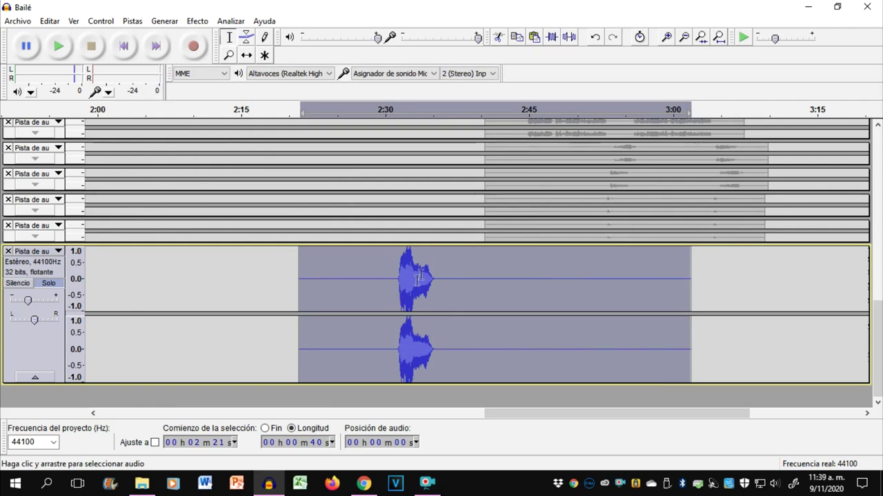
- Listen to the clip with the 0.1 s reverb time and 0.0 dB dry signal level from about 2:30
left_click(387, 284)
key("space")
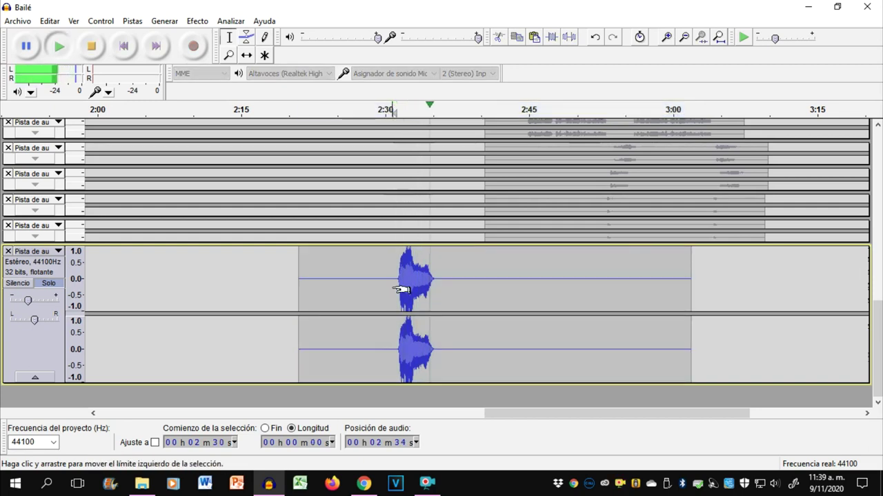
key("space")
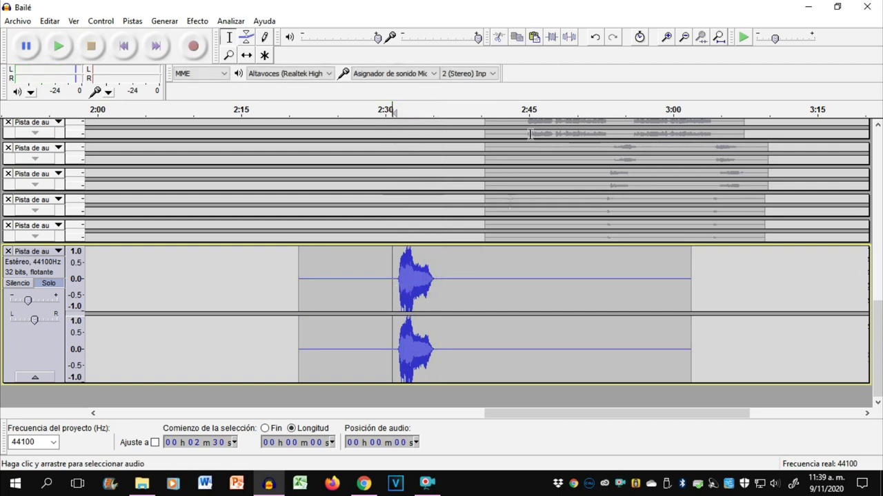
- Undo the effect and reapply GVerb with the dry signal level at -70.0 dB and the reverb time at 10 seconds
left_click(595, 37)
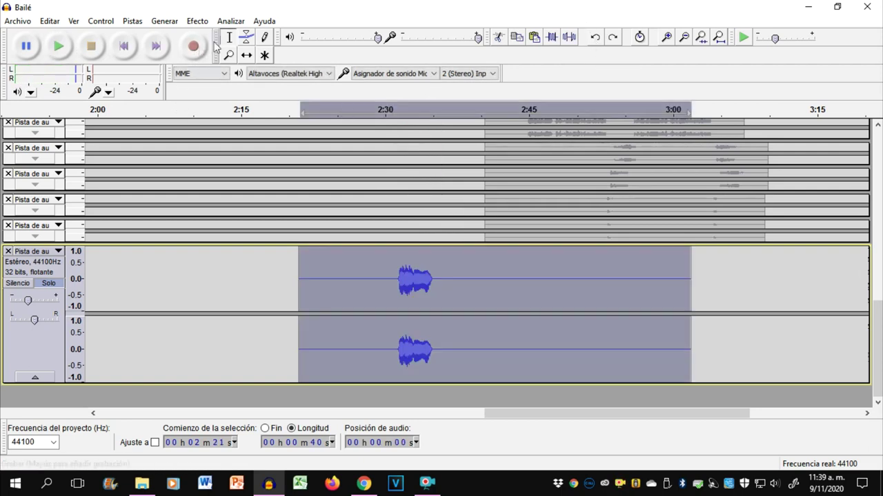
left_click(198, 21)
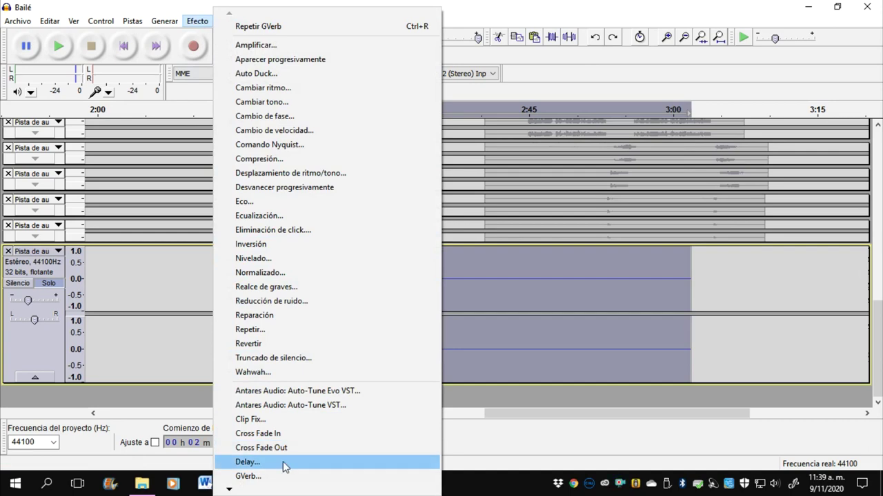
left_click(282, 476)
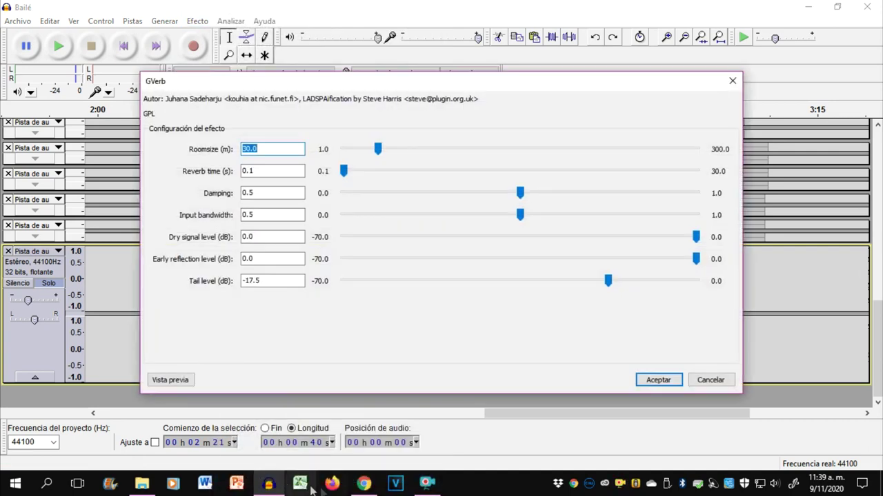
left_click_drag(695, 237, 329, 242)
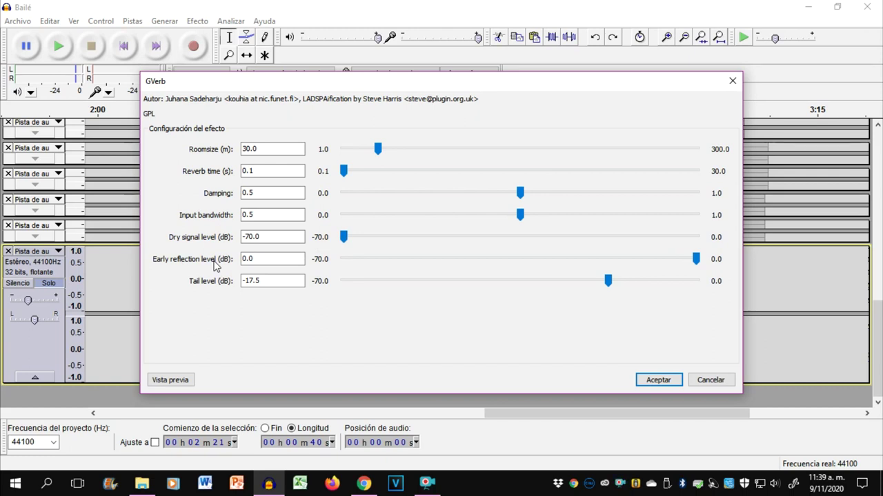
left_click_drag(344, 171, 411, 171)
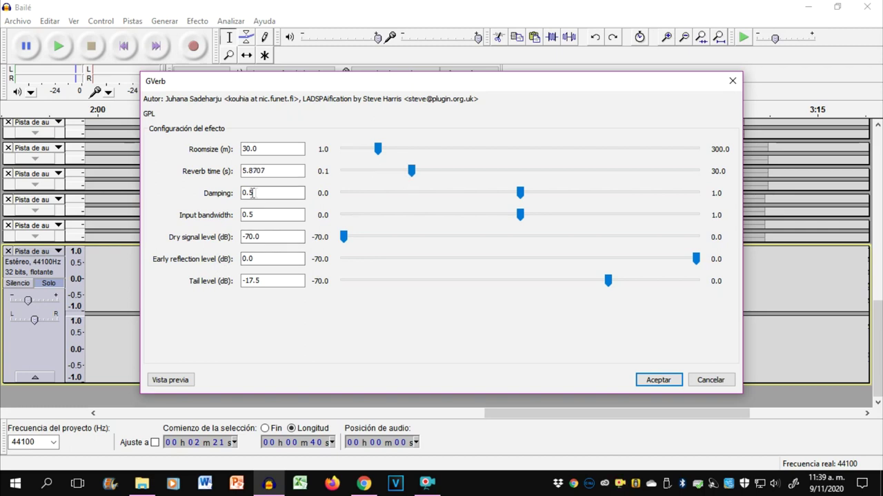
double_click(262, 172)
type("10")
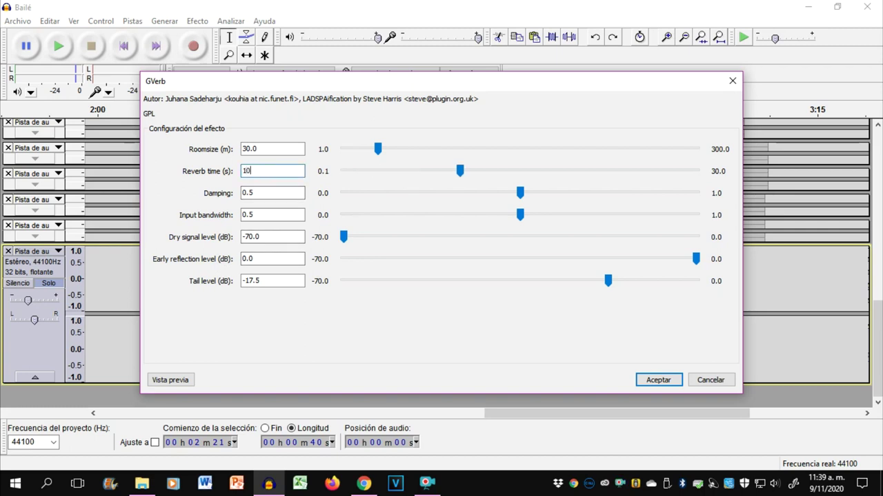
key("Return")
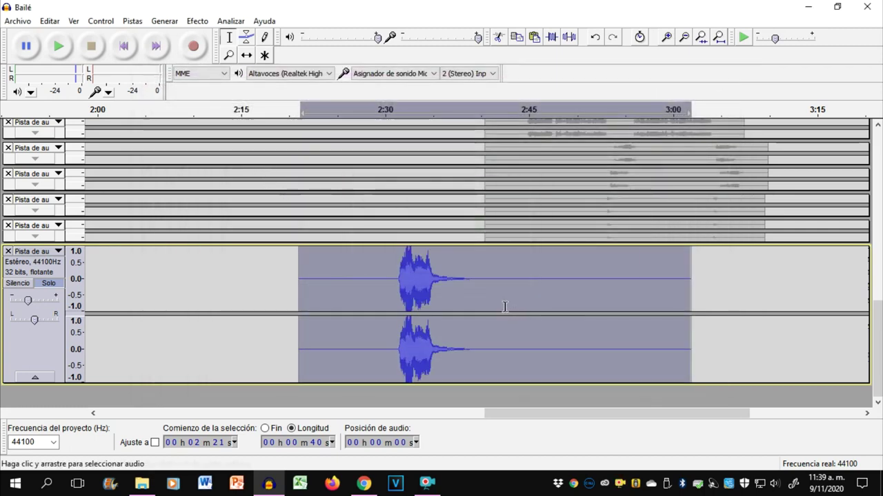
- Listen to the clip with the 10 s reverb time and -70.0 dB dry signal level from about 2:34
left_click(426, 287)
key("space")
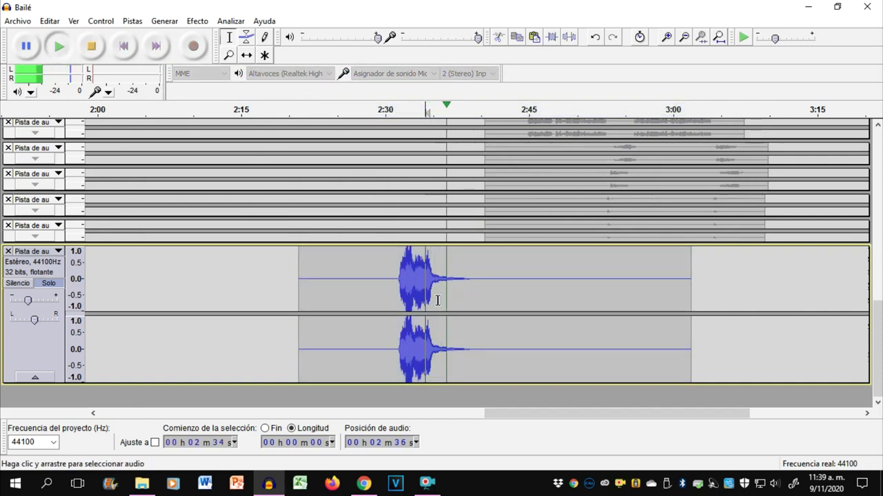
key("space")
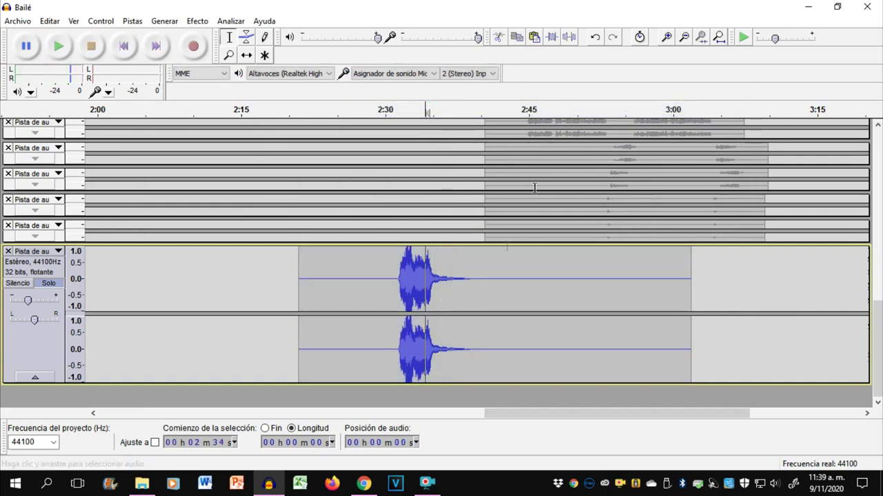
- Undo the effect and reapply GVerb to the voice clip with the early reflection level lowered to -70.0 dB
left_click(594, 36)
left_click(197, 21)
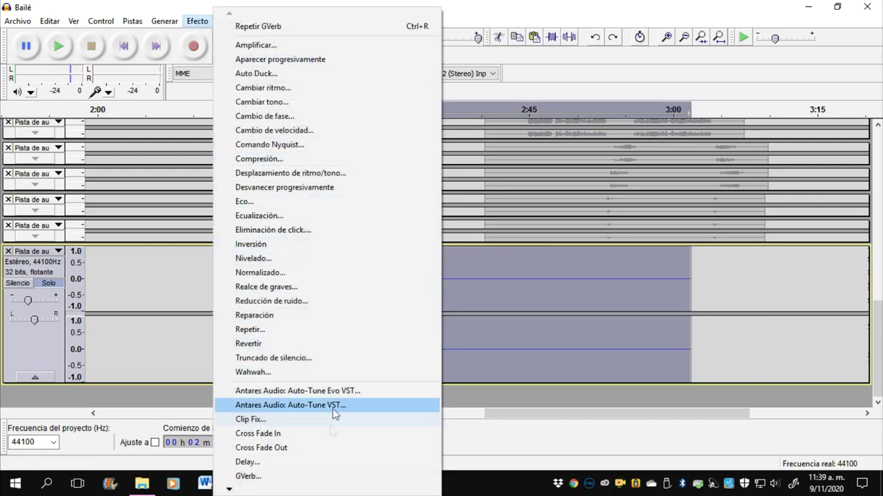
left_click(262, 476)
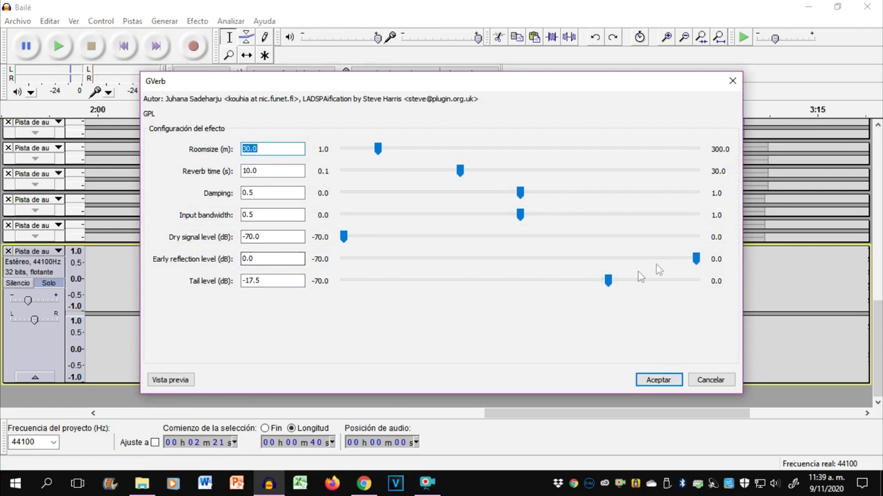
left_click_drag(695, 259, 341, 261)
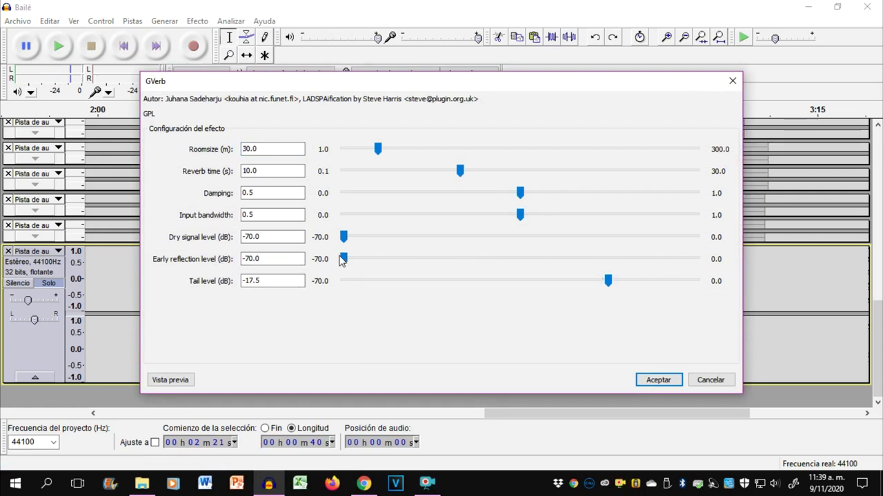
left_click(657, 380)
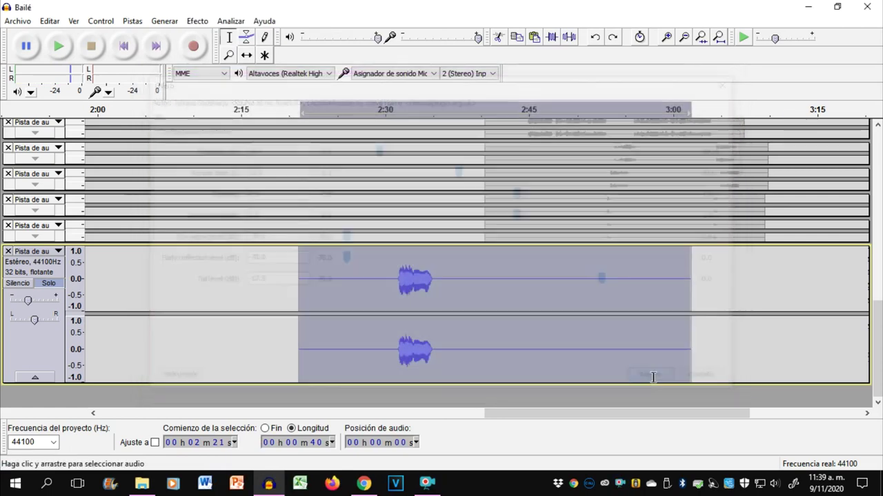
- Listen to the clip with the -70.0 dB early reflection level from about 2:31
left_click(399, 294)
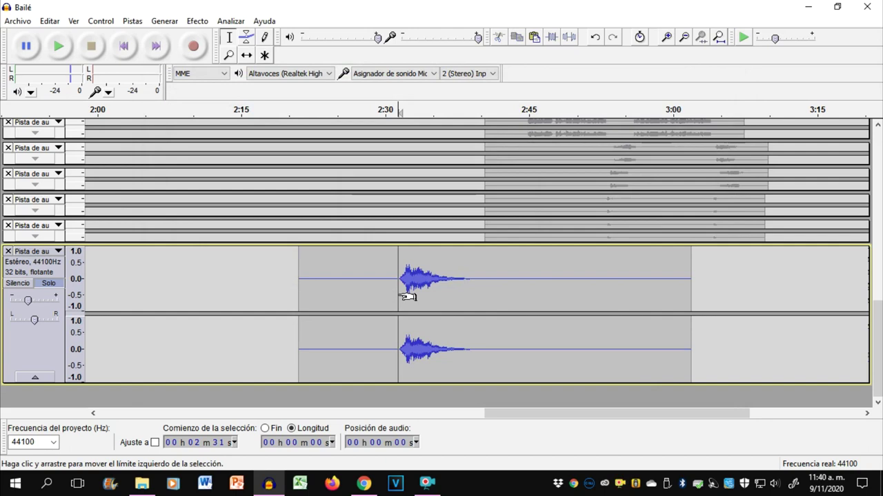
key("space")
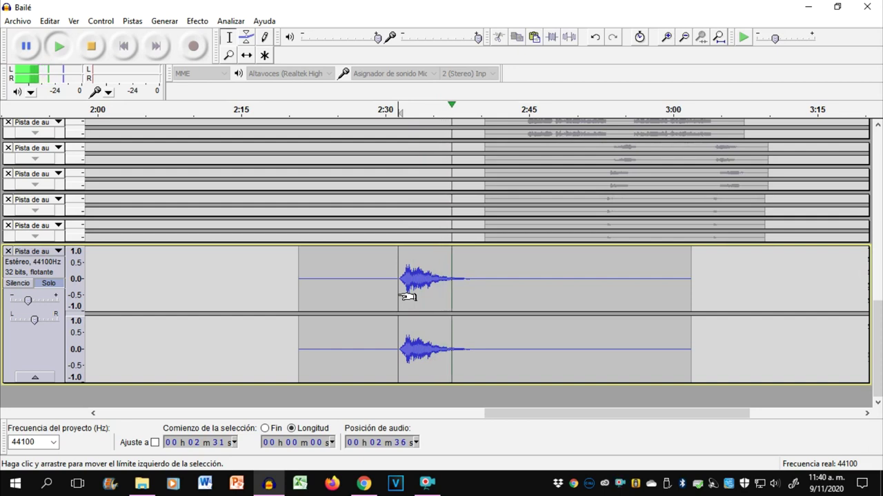
key("space")
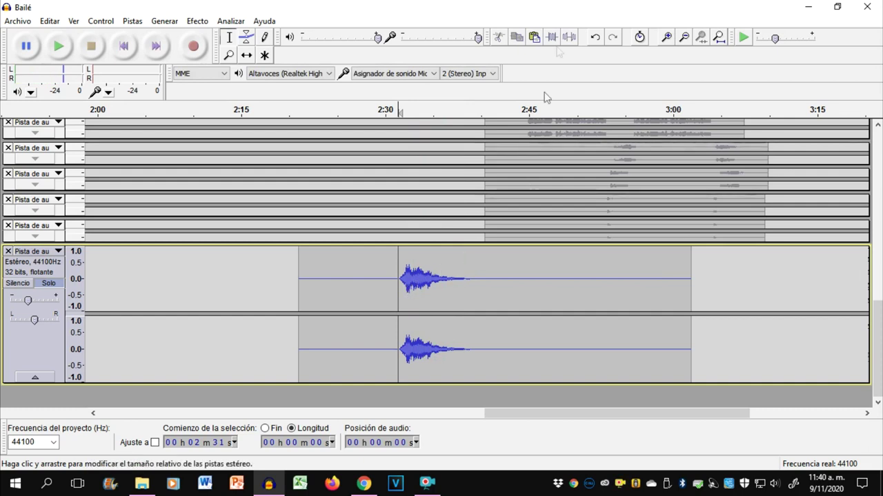
- Undo the effect and reapply GVerb to the voice clip with the early reflection level at -35 dB
left_click(595, 38)
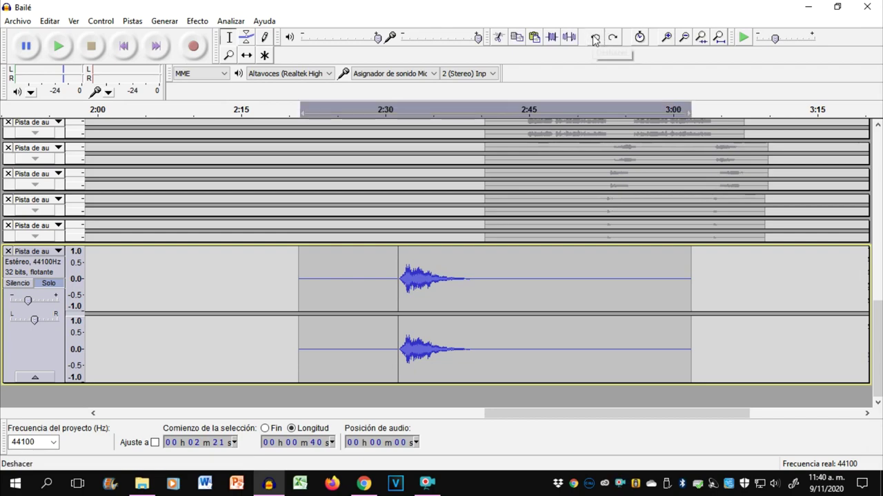
left_click(197, 20)
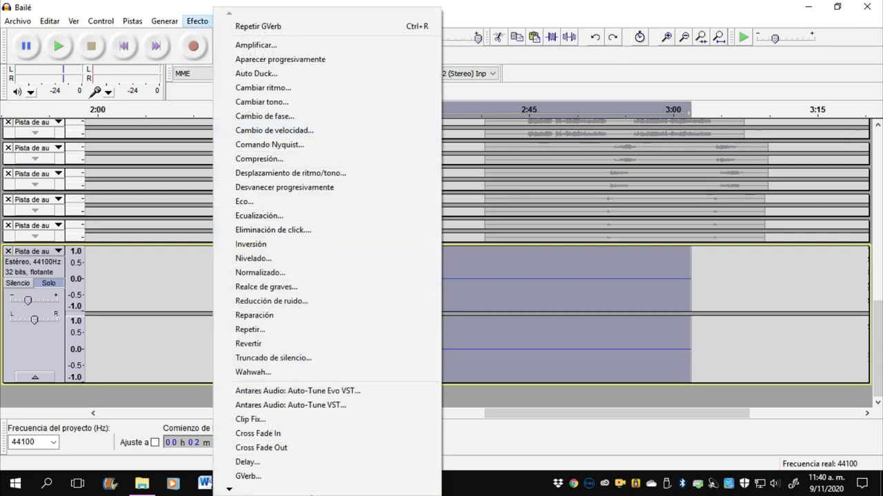
left_click(295, 477)
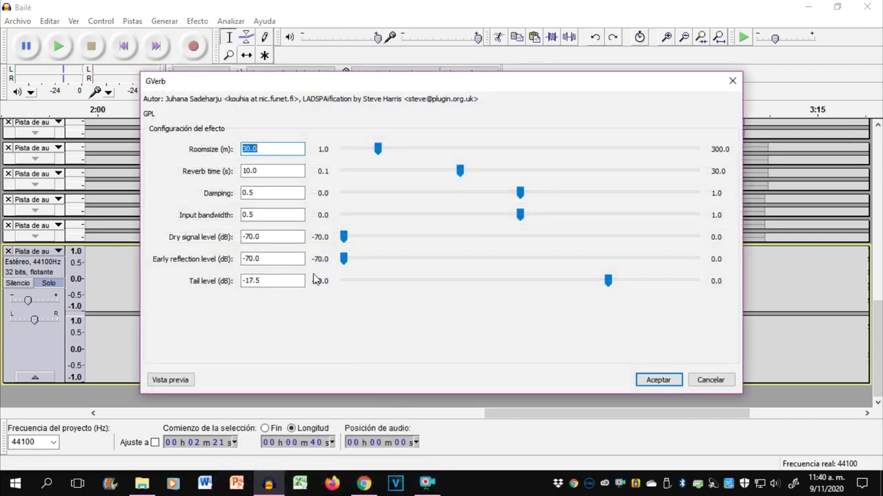
left_click_drag(244, 259, 265, 260)
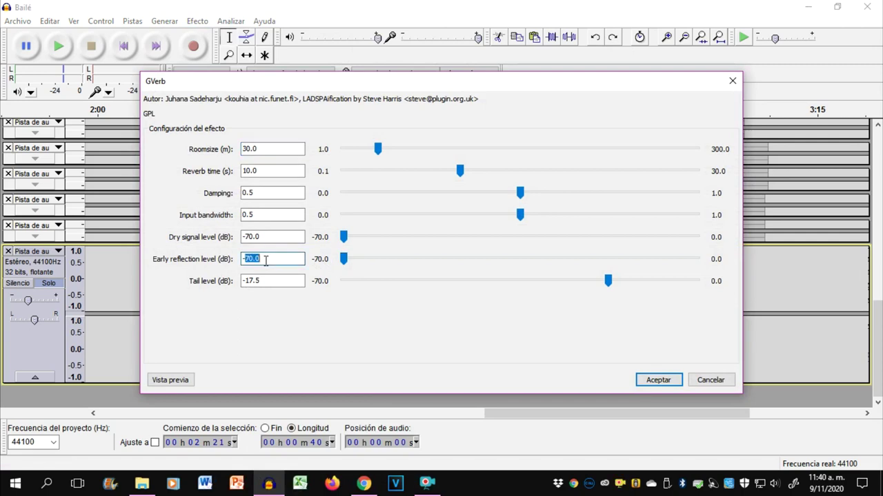
type("35")
key("Return")
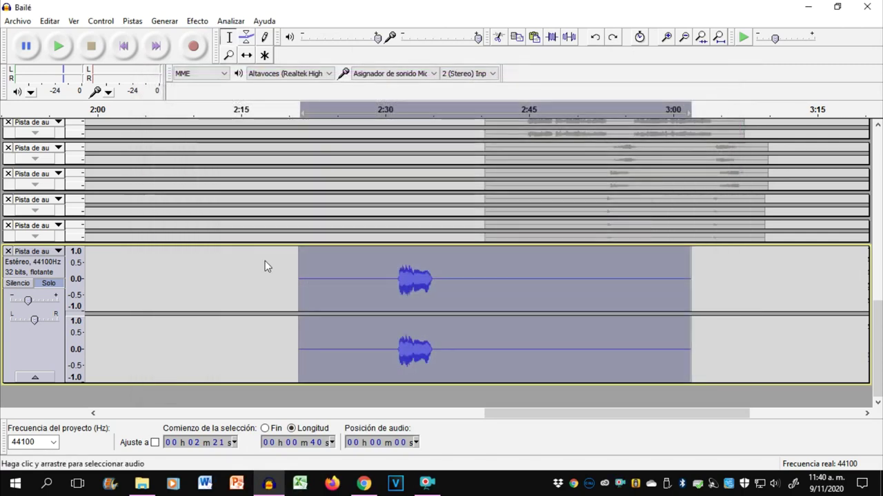
- Listen to the clip with the -35 dB early reflection level from about 2:31
left_click(397, 291)
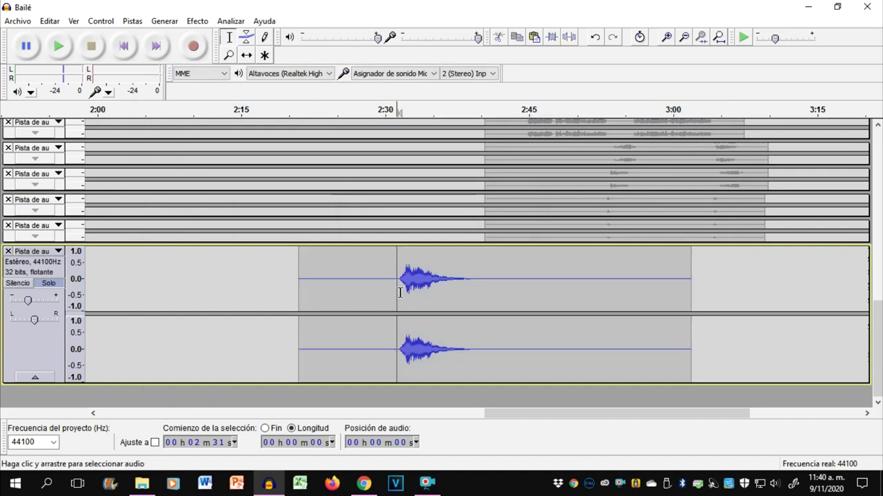
key("space")
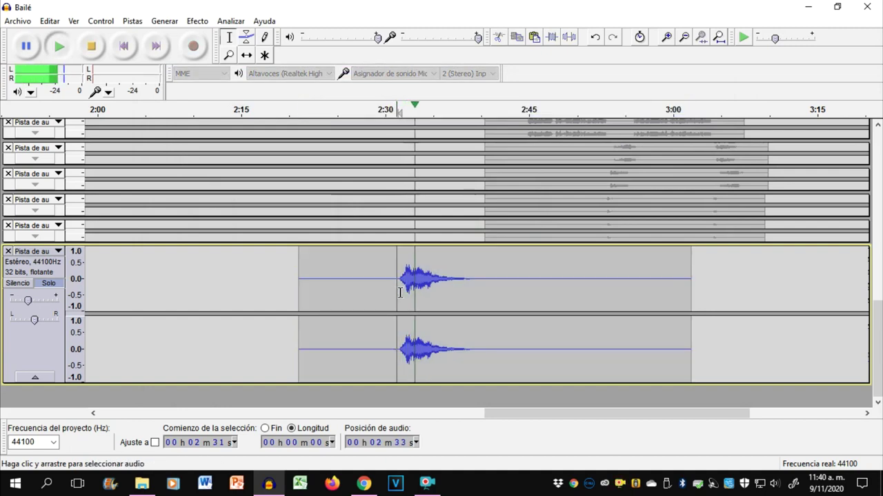
key("space")
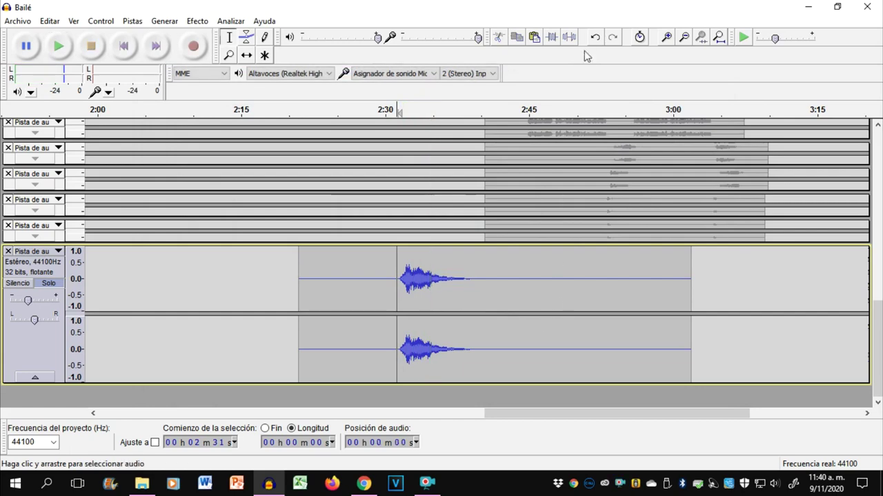
- Undo the effect and reapply GVerb to the voice clip with the early reflection level at -50 dB
left_click(595, 37)
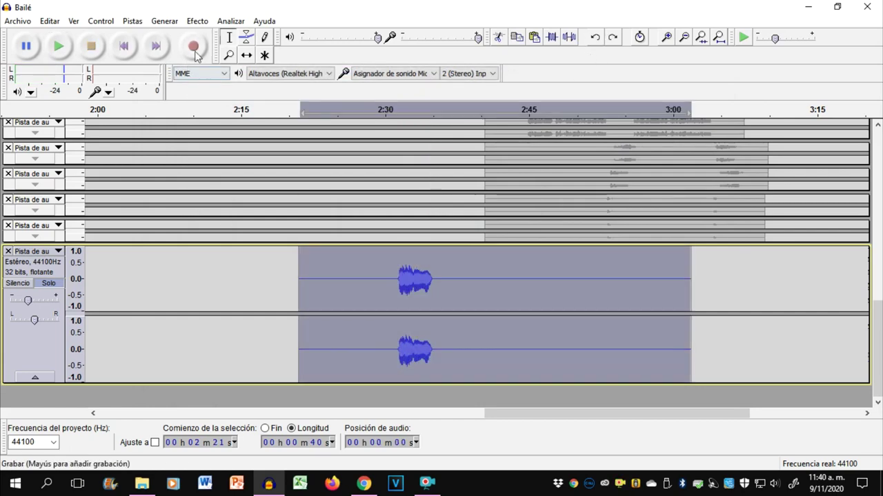
left_click(197, 20)
left_click(268, 477)
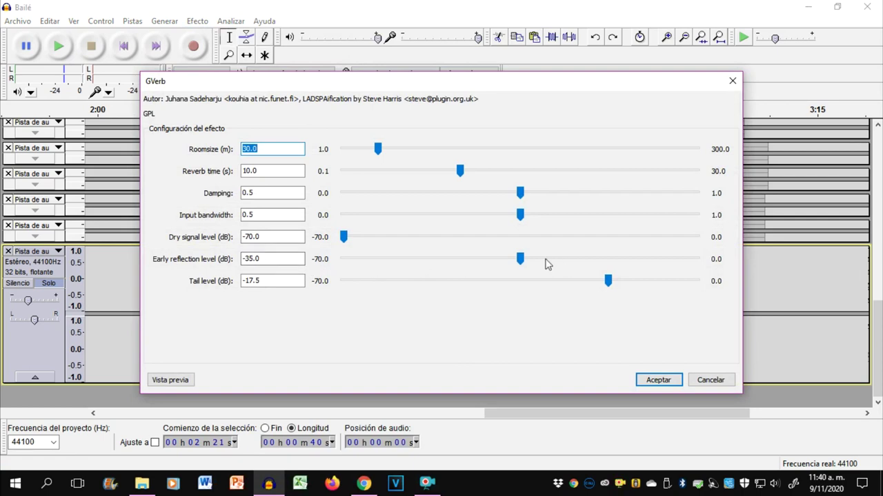
double_click(278, 260)
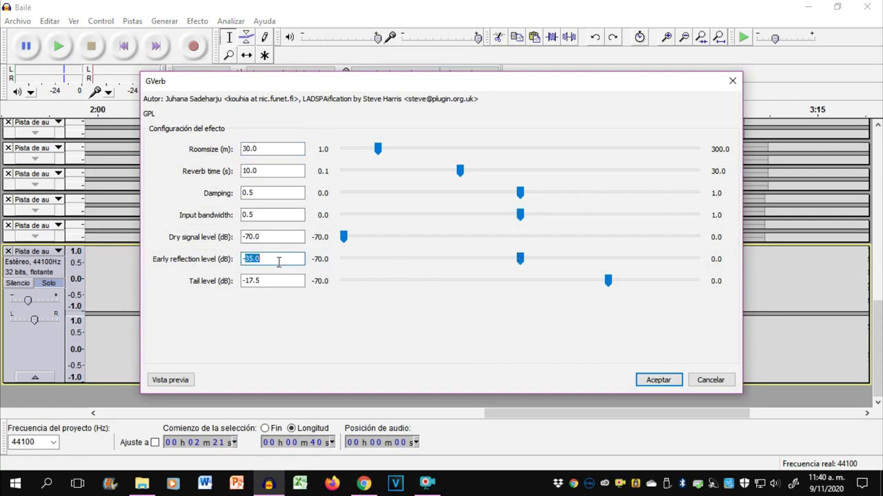
type("-50")
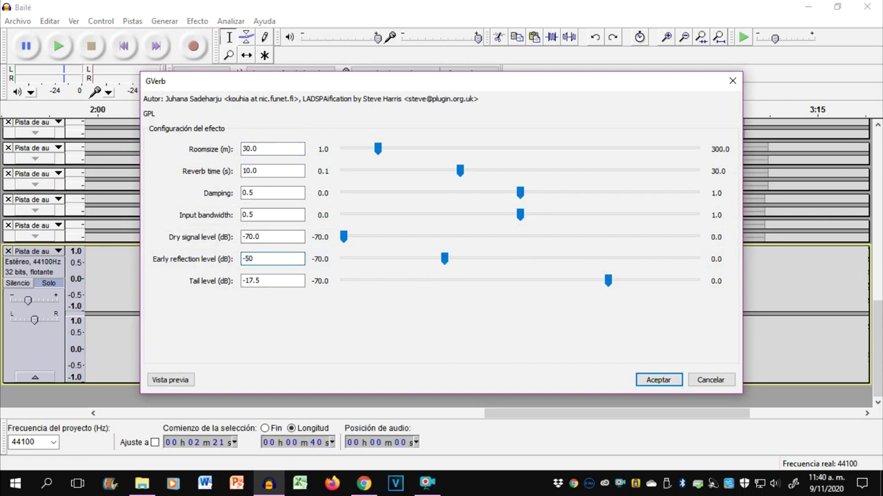
key("Return")
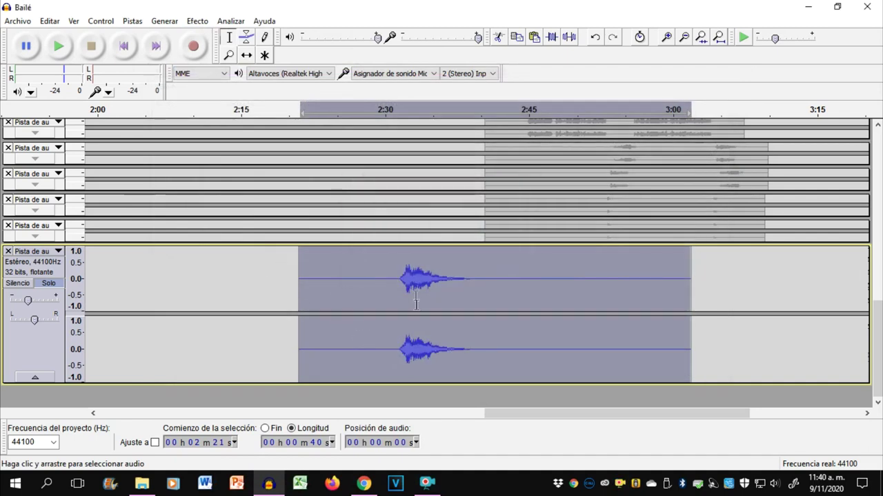
- Listen to the clip with the -50 dB early reflection level from about 2:31
left_click(400, 293)
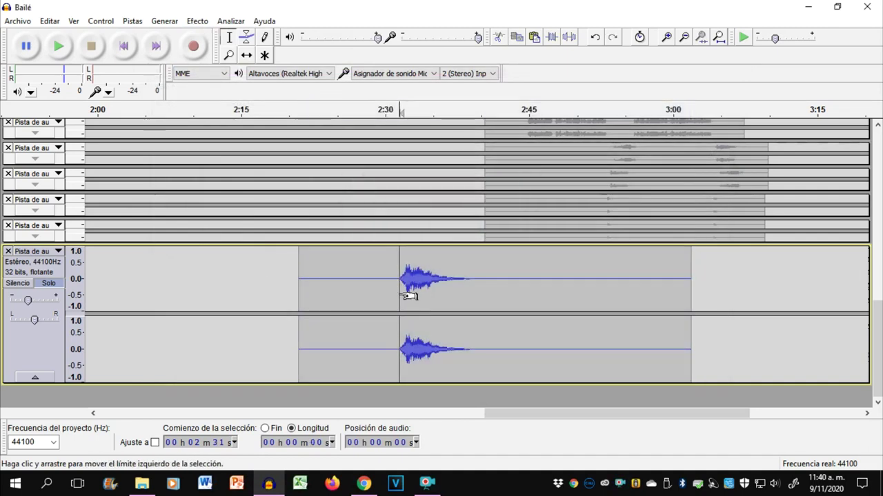
key("space")
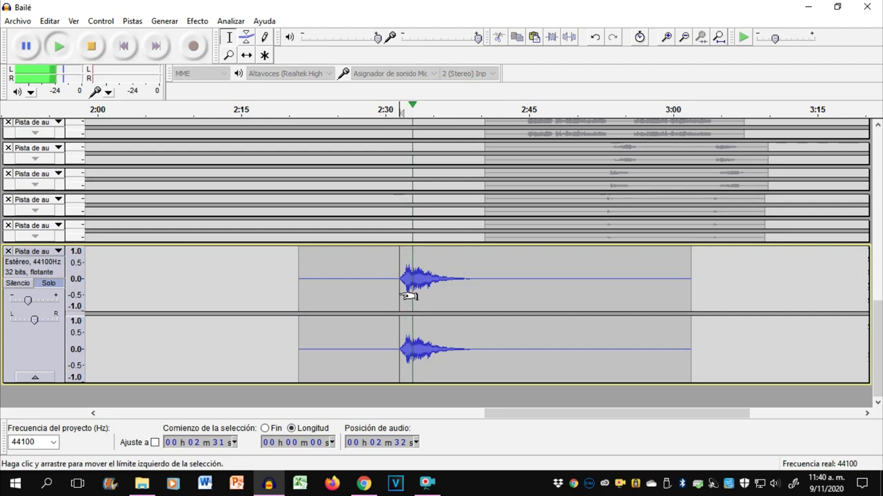
key("space")
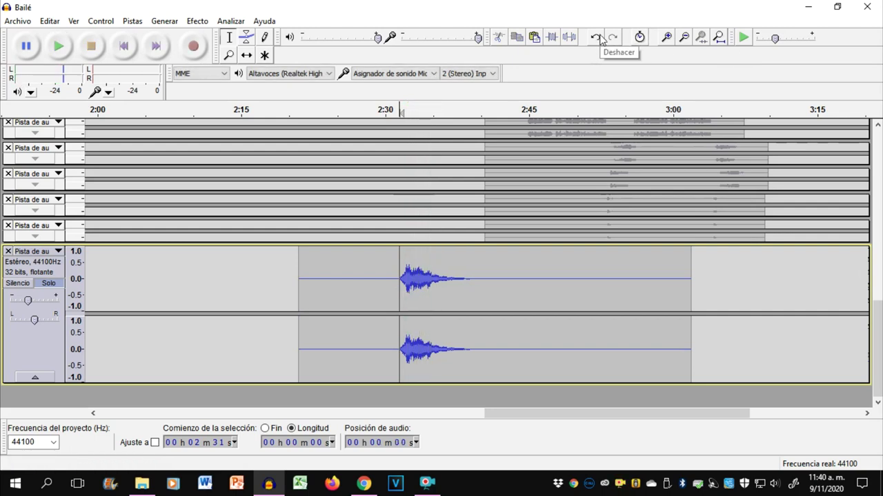
- Undo the effect and set GVerb's early reflection level to 0.0 dB and input bandwidth to 1.0 without applying it
left_click(598, 38)
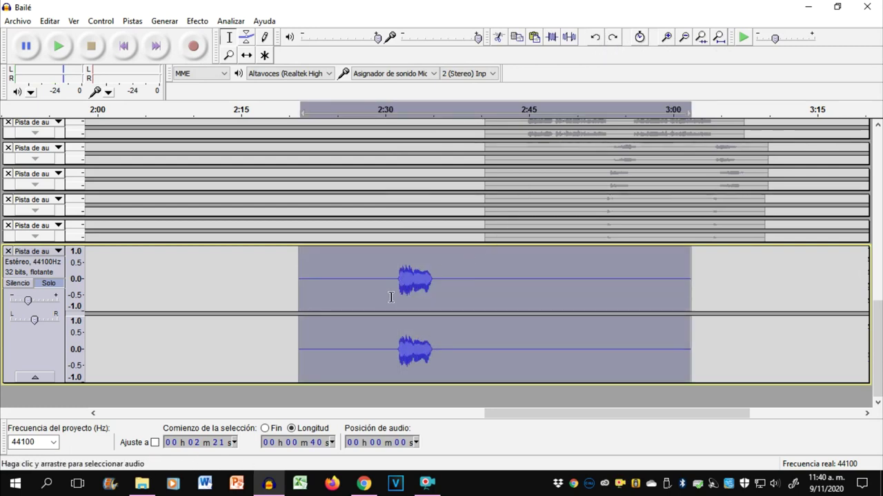
left_click(390, 297)
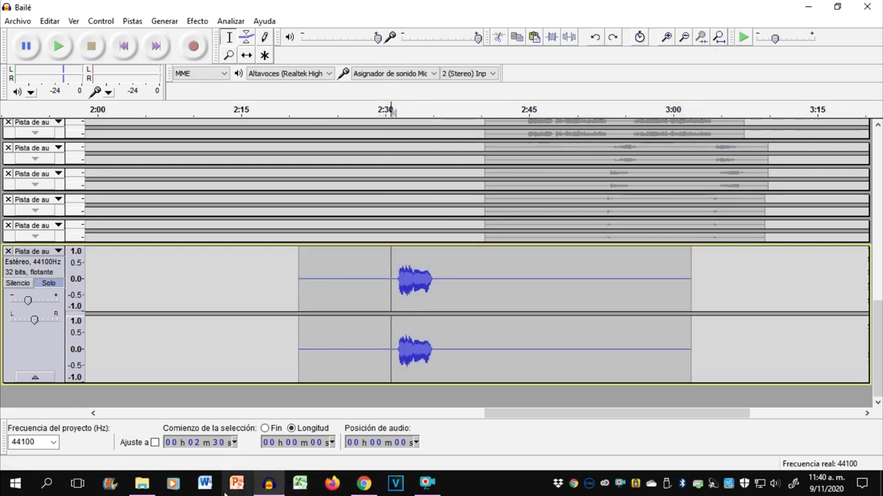
mouse_move(153, 490)
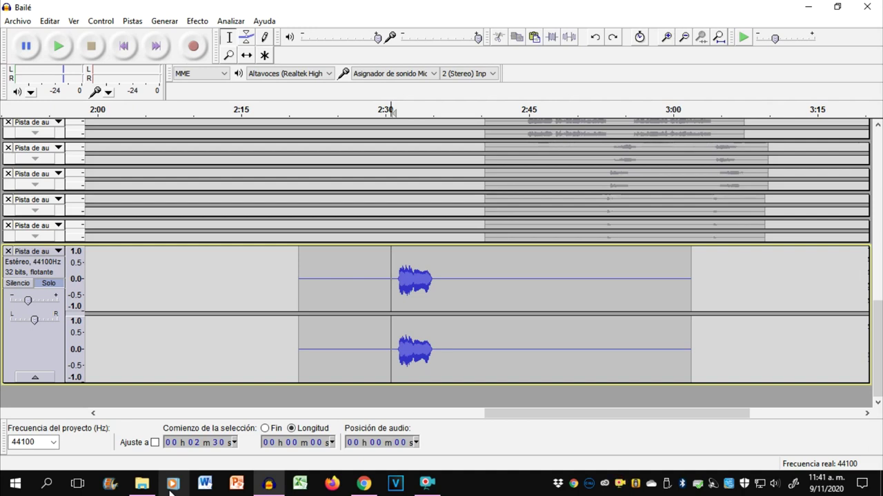
left_click(198, 20)
left_click(258, 478)
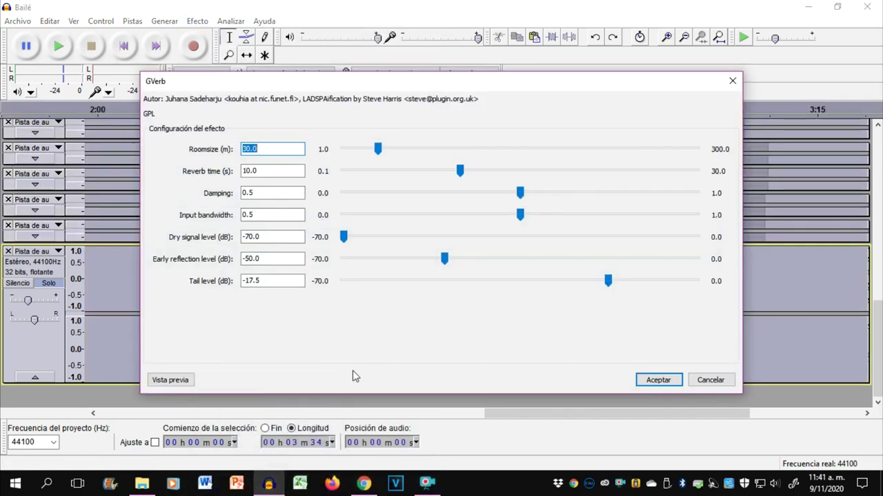
left_click_drag(445, 259, 713, 269)
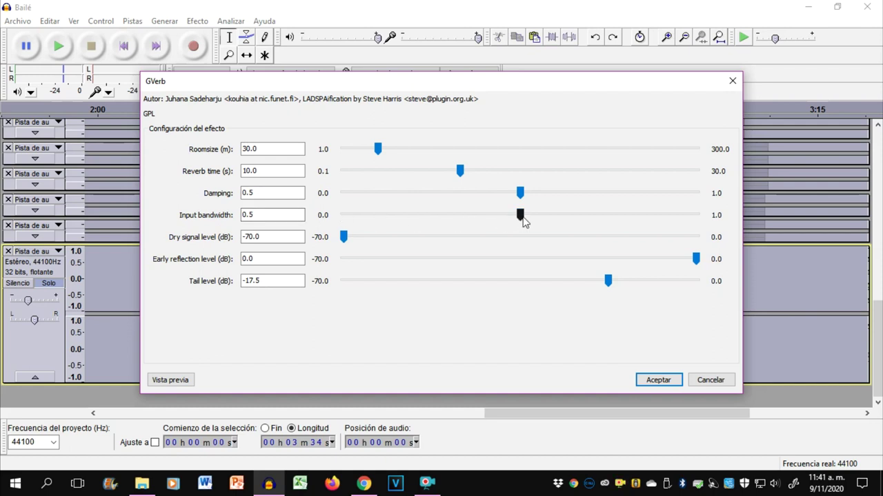
left_click_drag(522, 217, 713, 219)
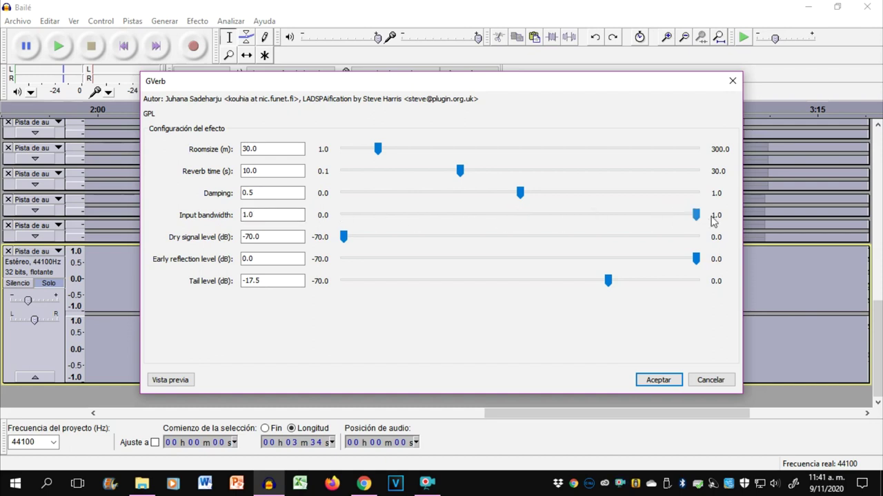
left_click(711, 379)
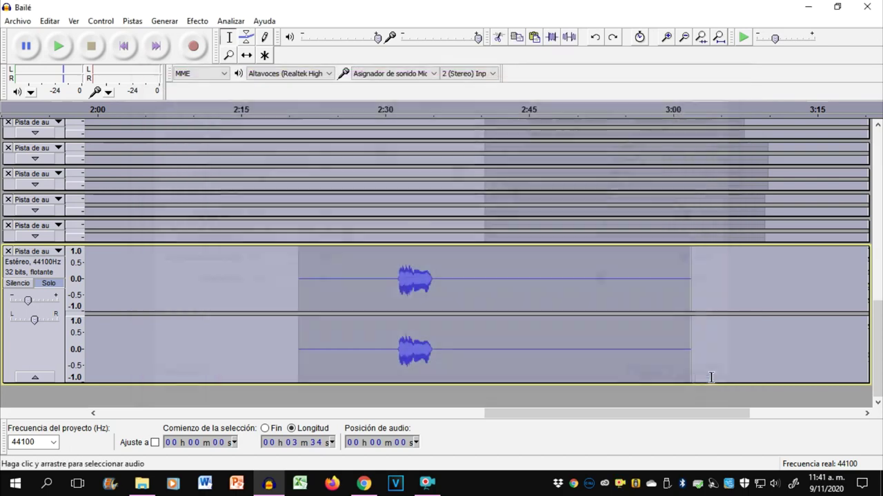
- Select the whole voice clip and apply GVerb with input bandwidth 1.0 and early reflection level 0.0 dB
left_click(517, 348)
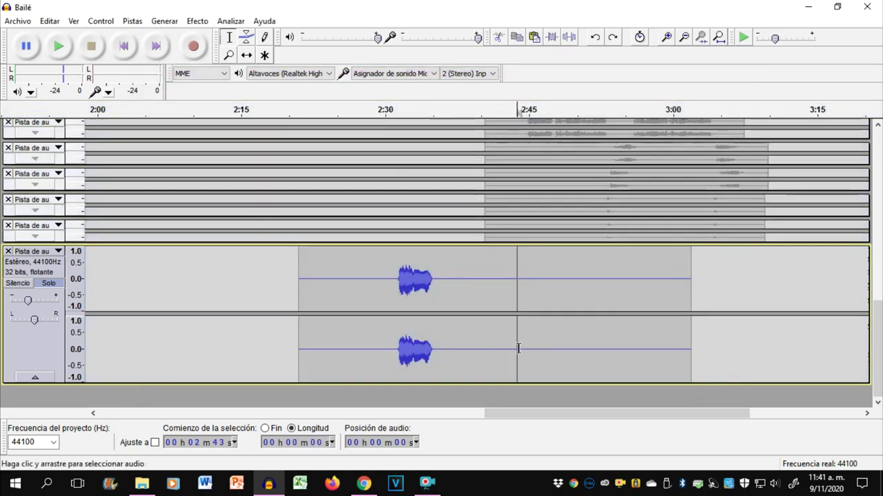
double_click(437, 294)
left_click(207, 21)
left_click(269, 477)
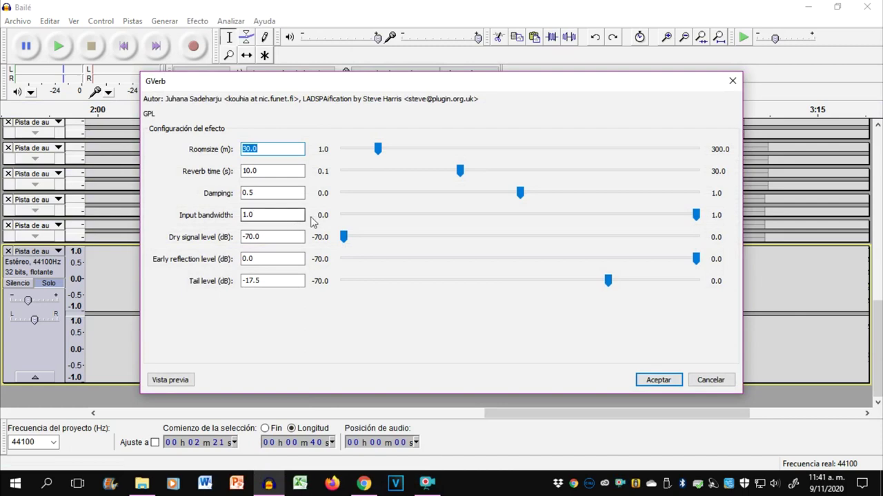
left_click(670, 380)
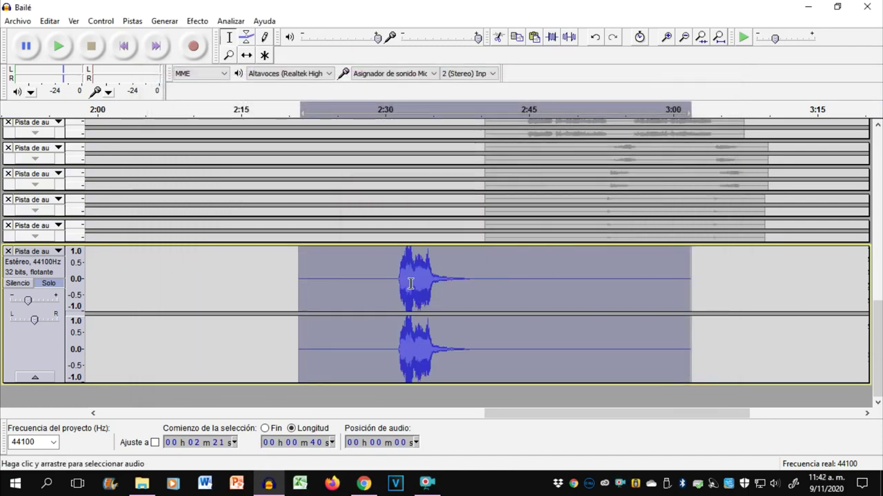
- Undo the effect and reapply GVerb to the voice clip with the tail level at -70.0 dB
left_click(594, 37)
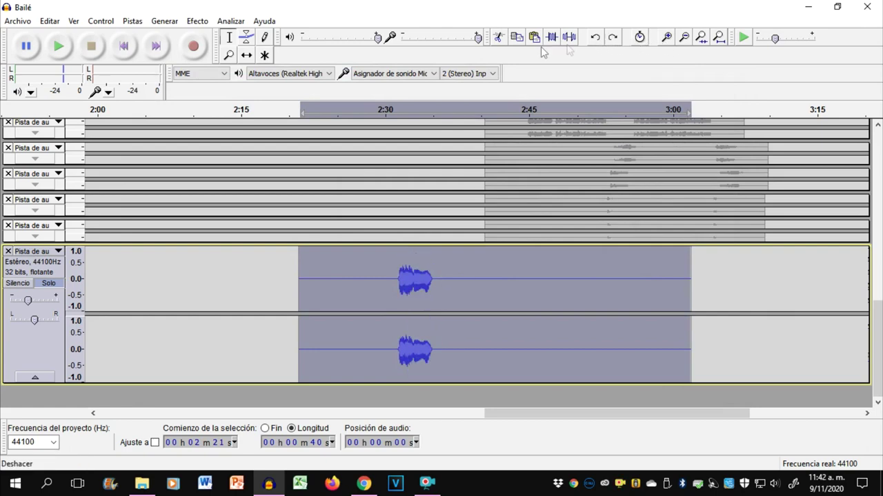
left_click(199, 20)
left_click(248, 474)
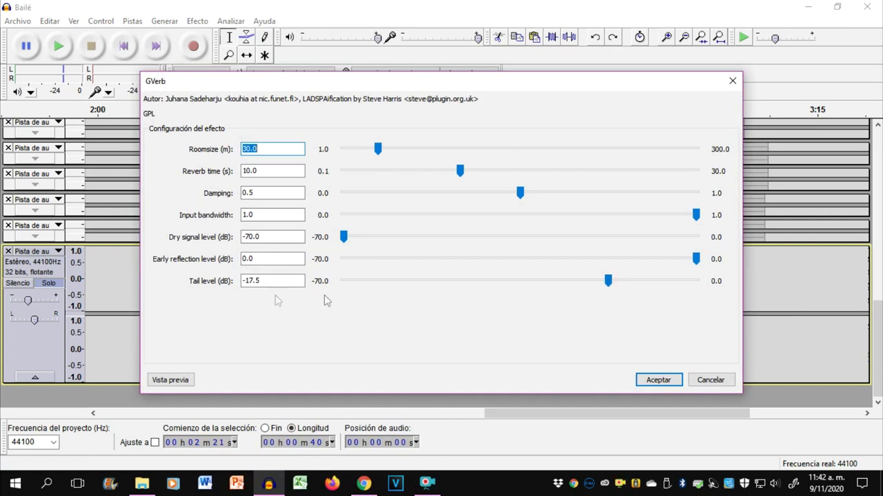
left_click_drag(610, 285, 327, 286)
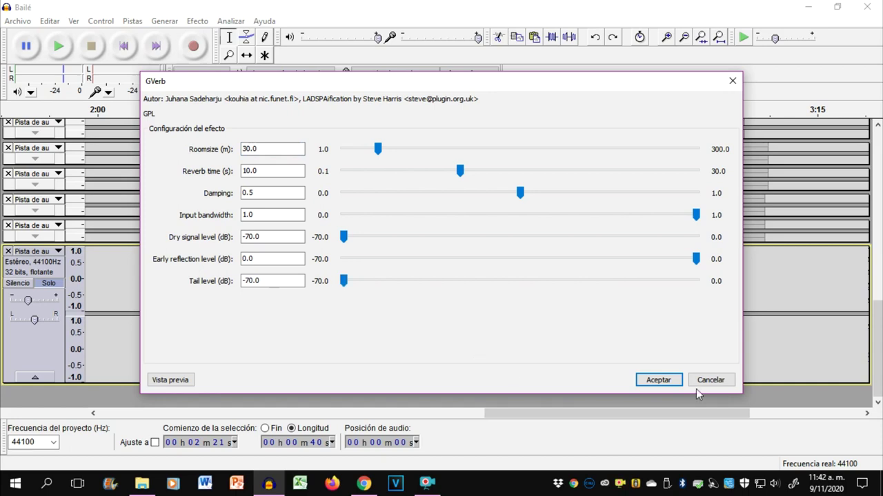
left_click(657, 380)
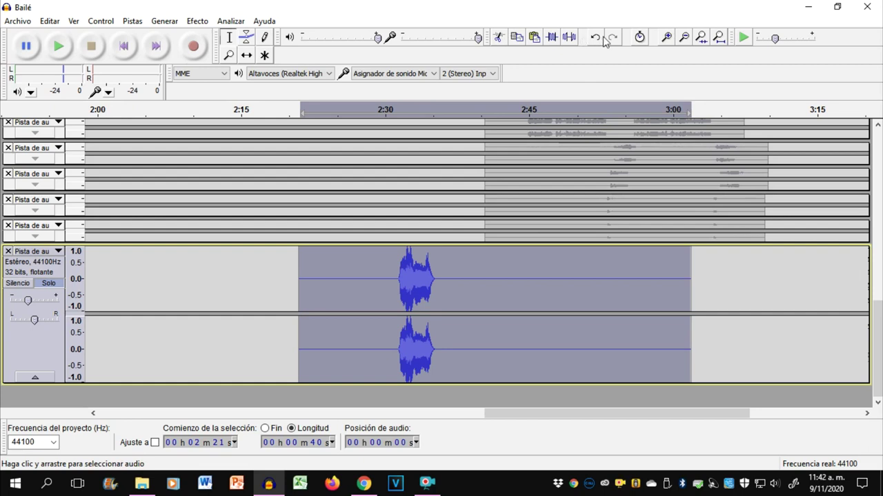
- Listen to the clip with the -70.0 dB tail level from about 2:31 and undo the effect
left_click(396, 293)
key("space")
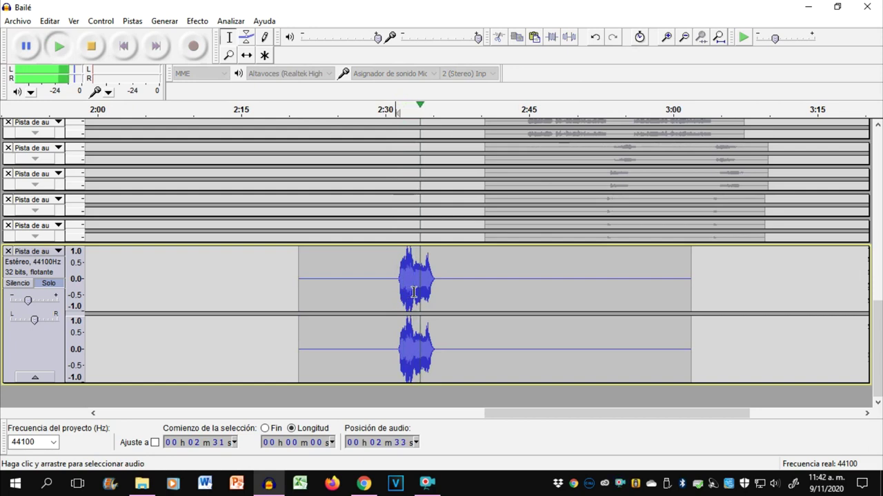
key("space")
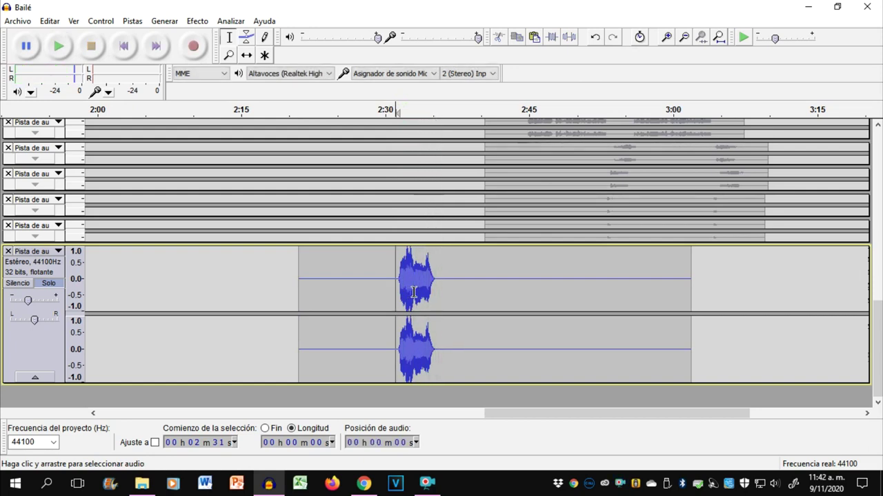
left_click(594, 36)
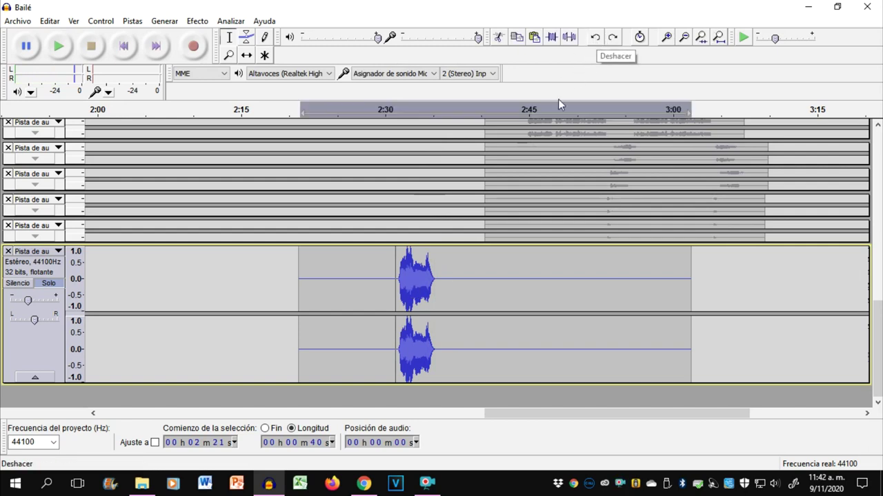
left_click(197, 21)
left_click(267, 476)
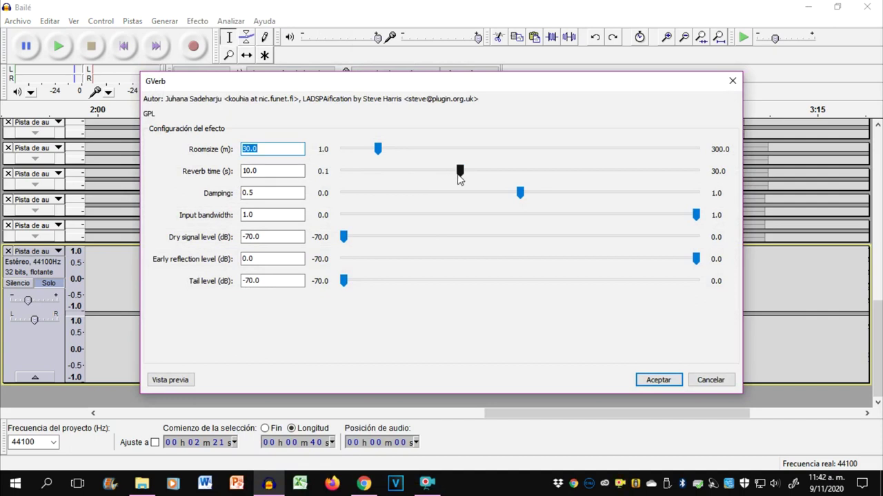
key("Return")
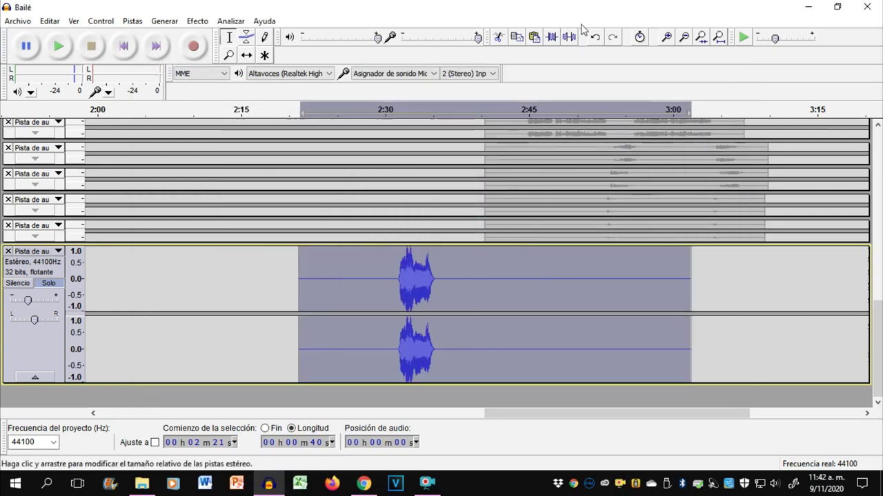
left_click(596, 40)
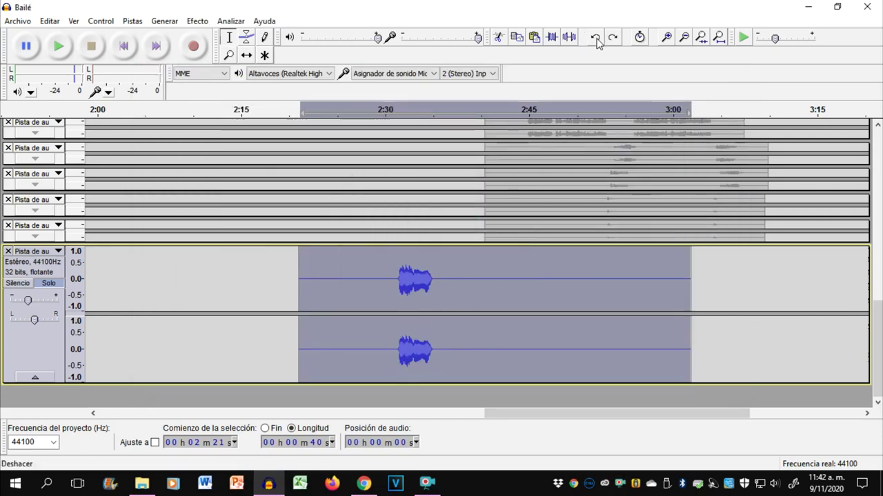
- Apply GVerb to the voice clip with the tail level raised to its 0.0 dB maximum
left_click(197, 20)
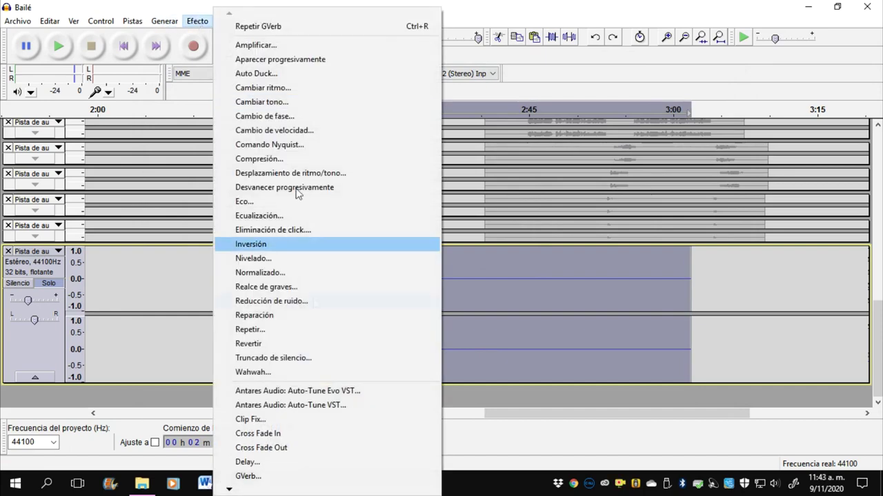
left_click(250, 476)
left_click_drag(344, 280, 744, 304)
left_click(649, 378)
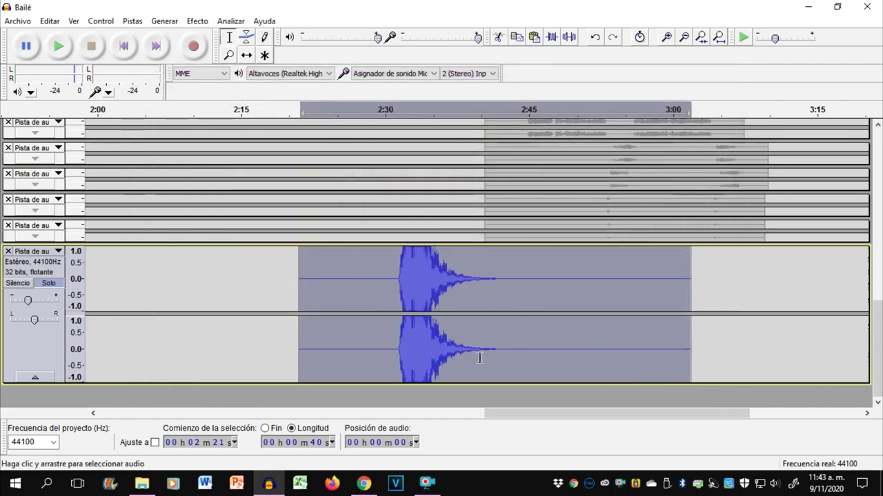
- Listen to the clip with the 0.0 dB tail level from about 2:31
left_click(396, 295)
key("space")
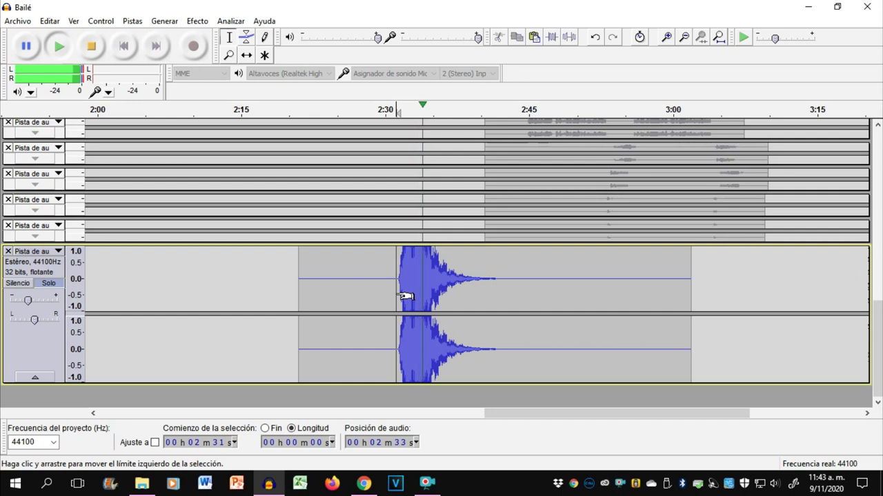
key("space")
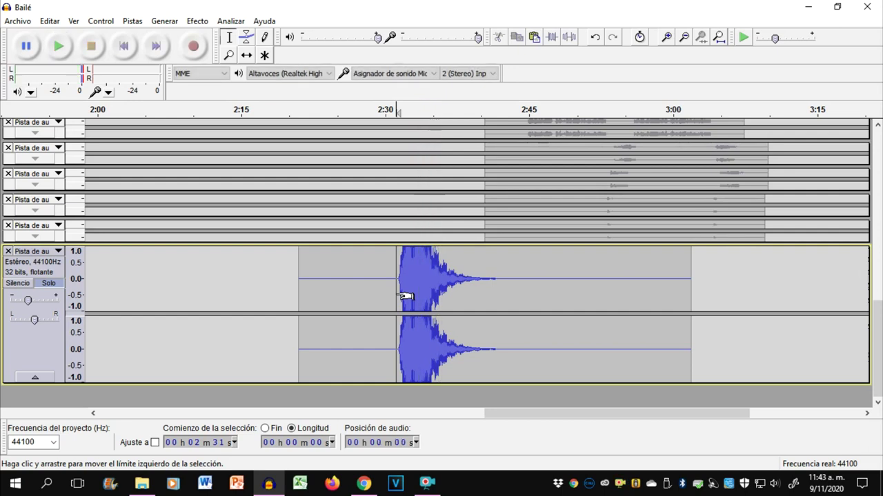
- Undo the effect and reapply GVerb to the voice clip with the tail level at -30.73 dB
left_click(594, 37)
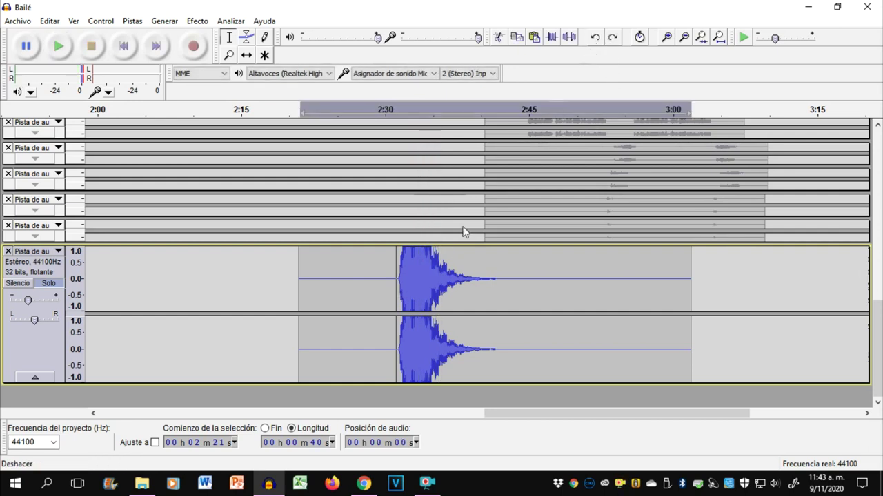
left_click(199, 21)
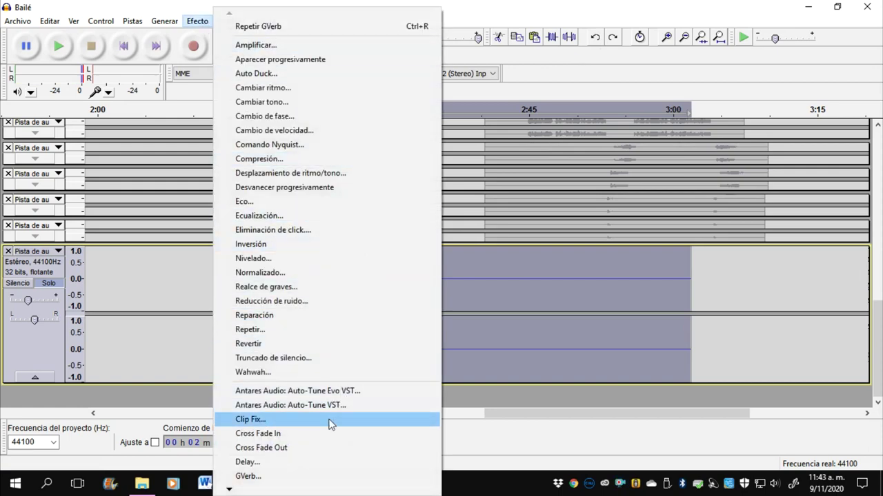
left_click(311, 476)
left_click_drag(696, 281, 542, 281)
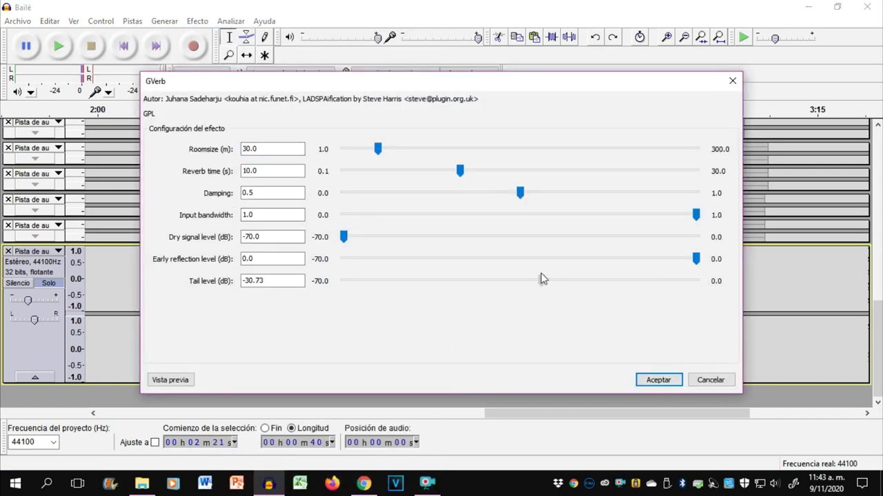
left_click(658, 380)
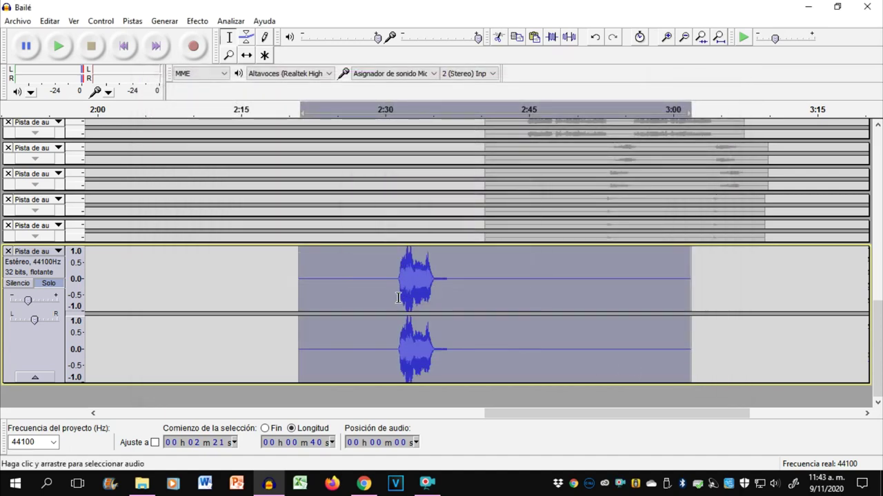
- Listen to the clip with the -30.73 dB tail level from about 2:31
left_click(398, 298)
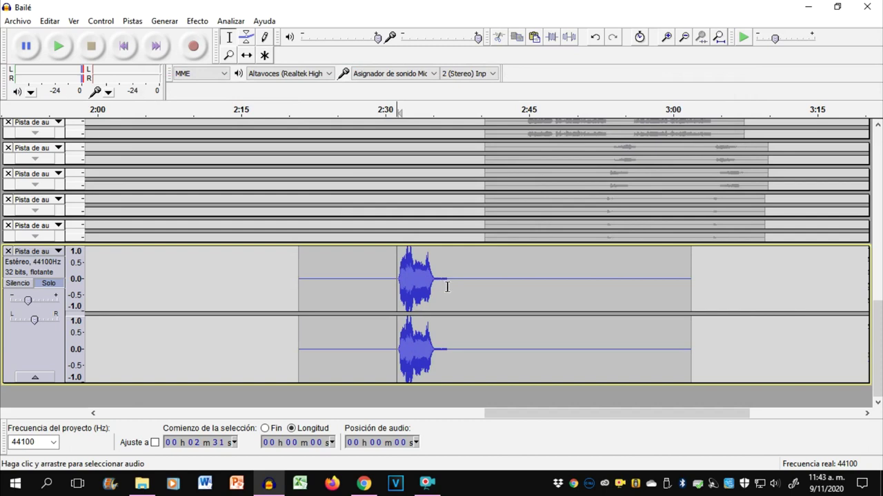
key("space")
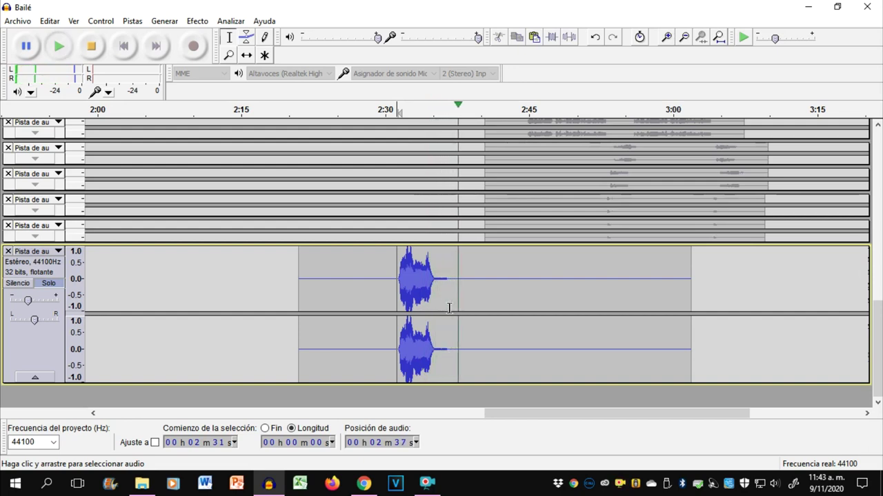
key("space")
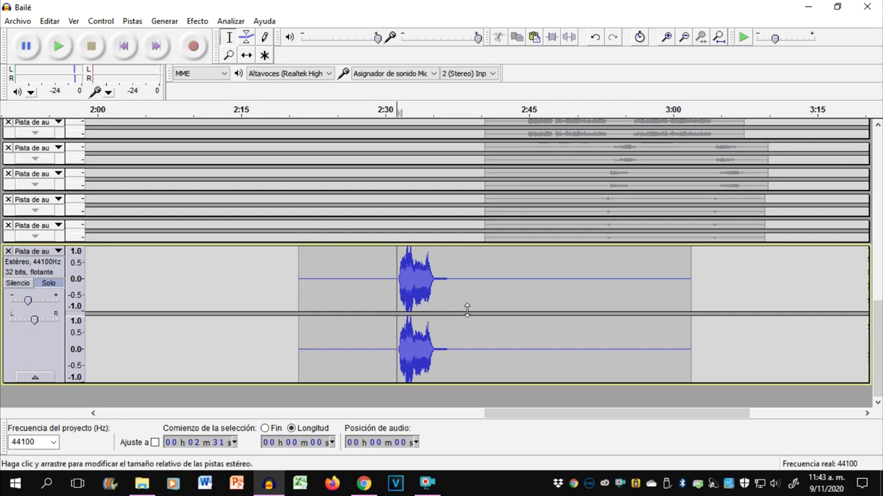
- Undo the effect and set GVerb's room size to 20 m and reverb time to 5 s
left_click(594, 37)
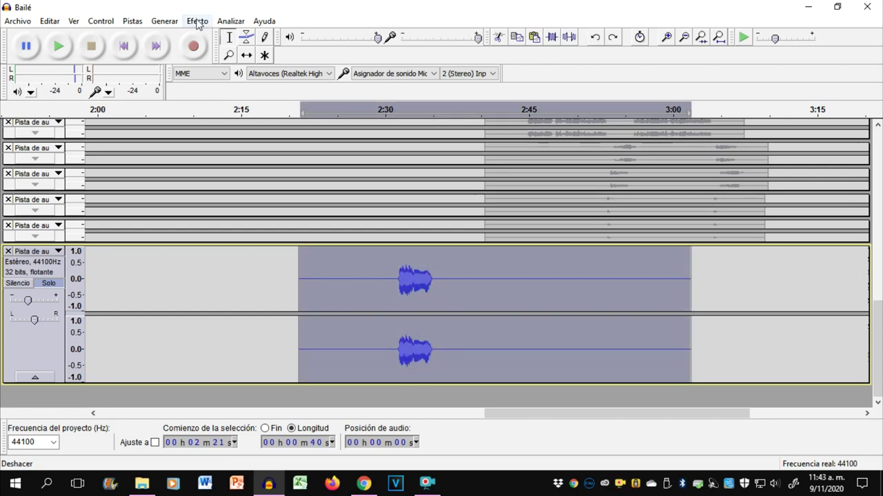
left_click(196, 21)
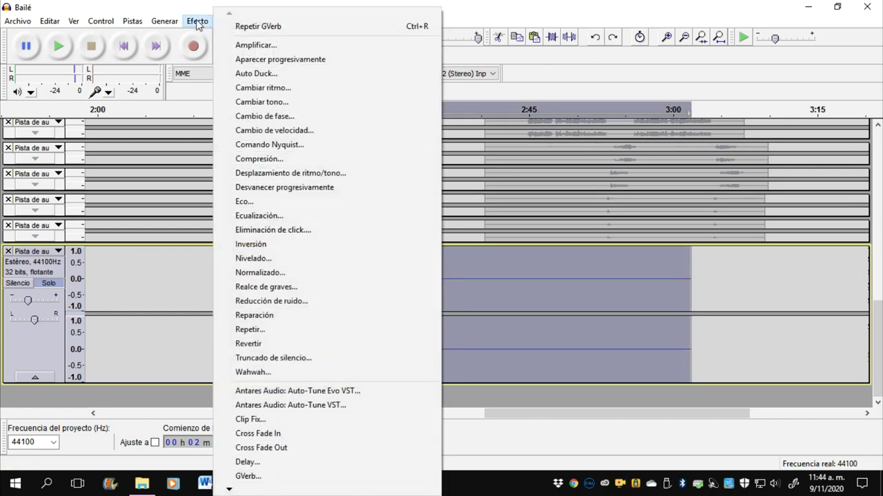
left_click(302, 475)
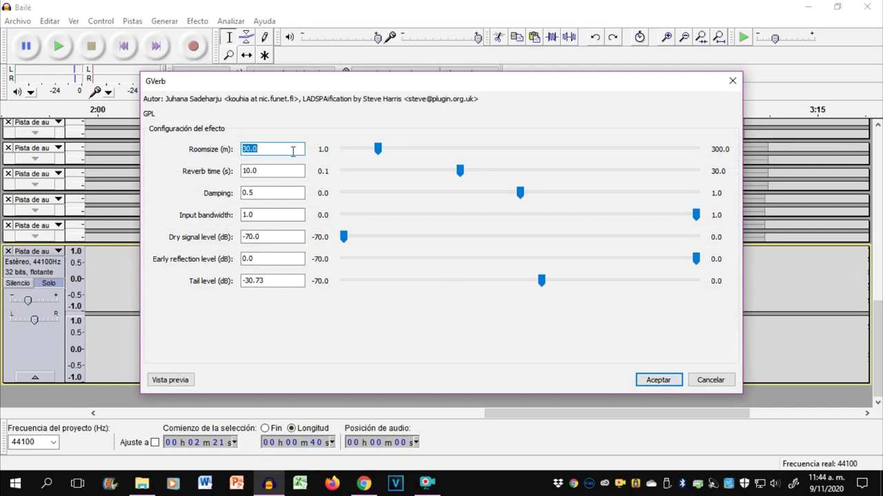
type("20")
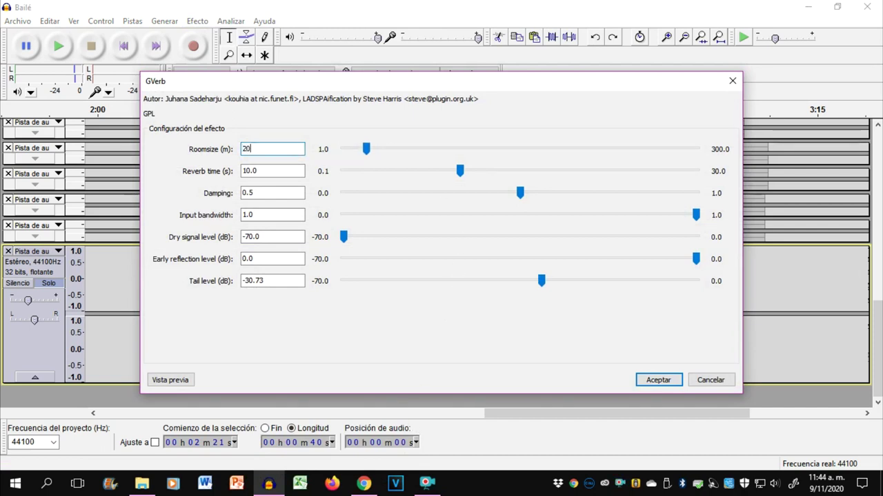
left_click(284, 172)
double_click(271, 173)
type("5")
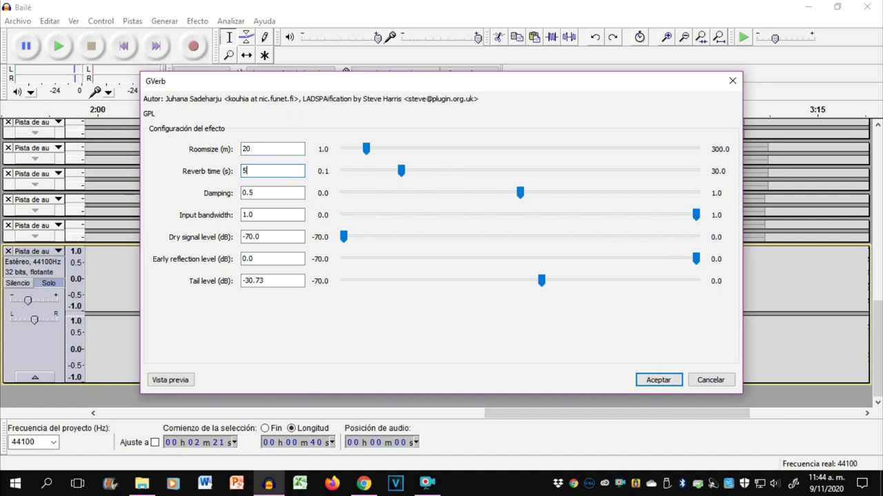
- Set GVerb's input bandwidth to 0.1 and apply the effect to the voice clip
left_click(273, 194)
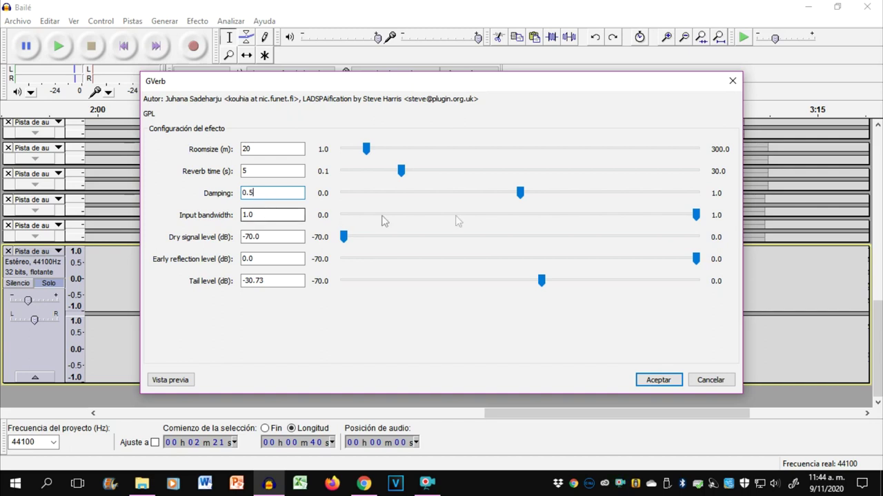
left_click_drag(695, 217, 371, 216)
double_click(271, 215)
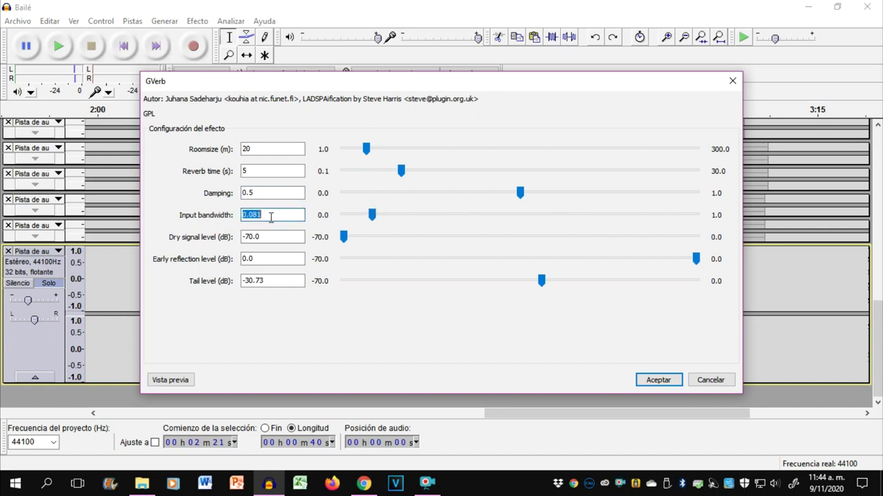
type("0.1")
key("Return")
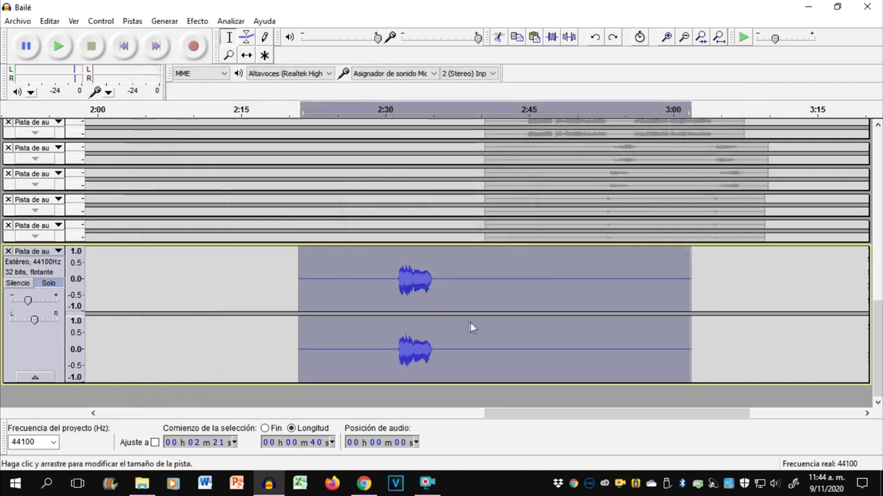
- Undo the applied effect and set GVerb's input bandwidth to 0.3
left_click(595, 37)
left_click(197, 20)
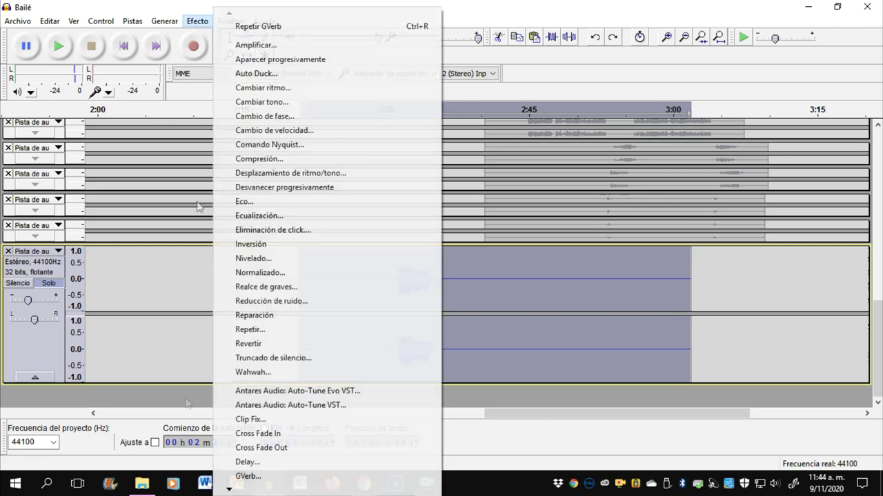
left_click(247, 476)
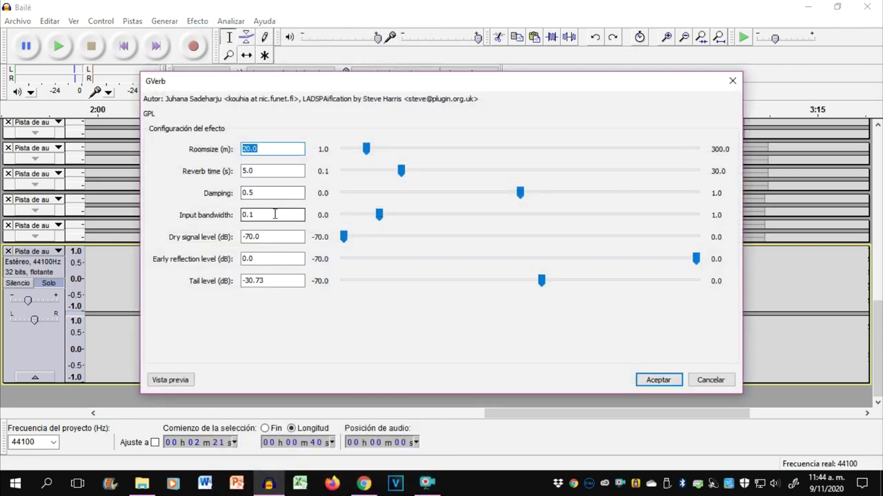
left_click(380, 218)
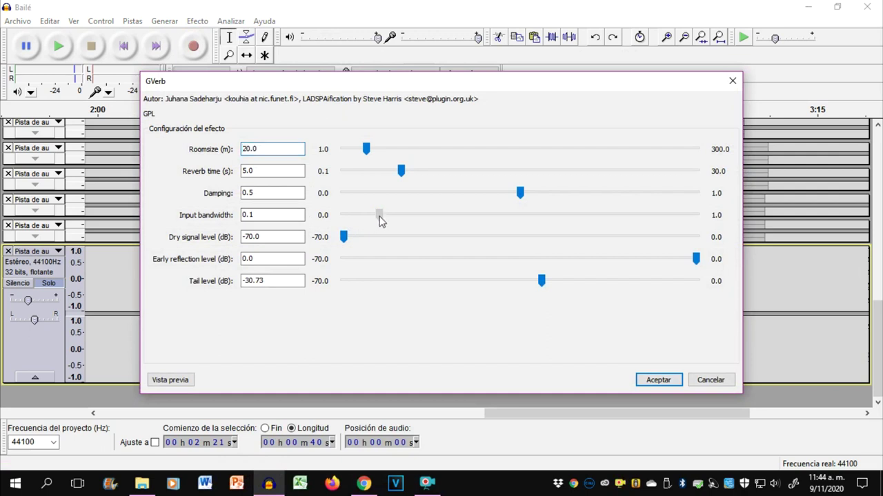
left_click_drag(381, 220, 390, 219)
left_click(292, 214)
double_click(291, 215)
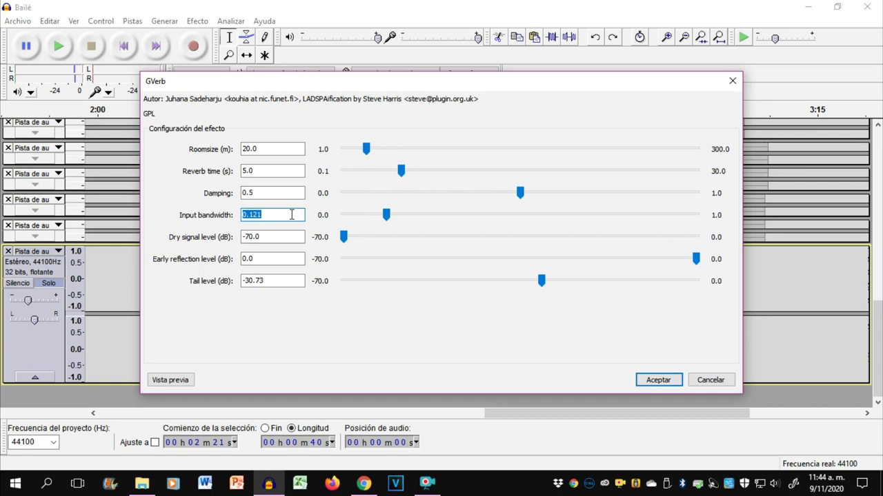
type("0.3")
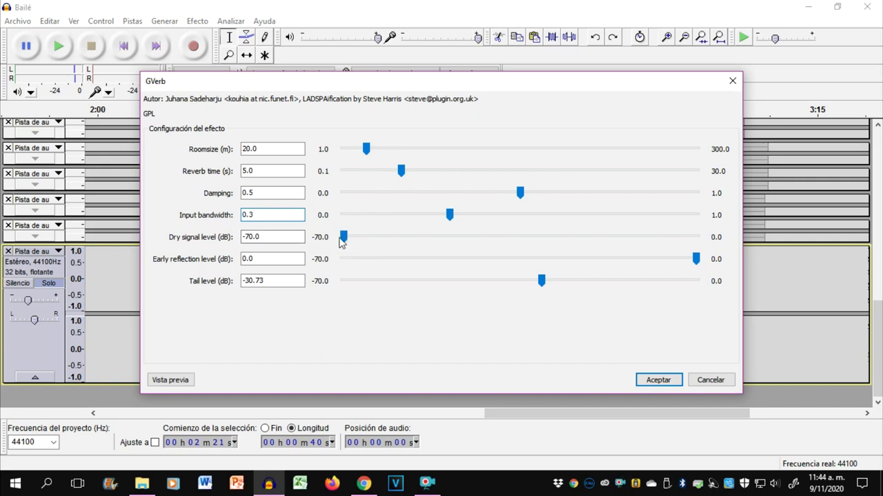
- Set GVerb's dry signal level to -30 dB and apply the effect to the voice clip
left_click(297, 237)
double_click(293, 237)
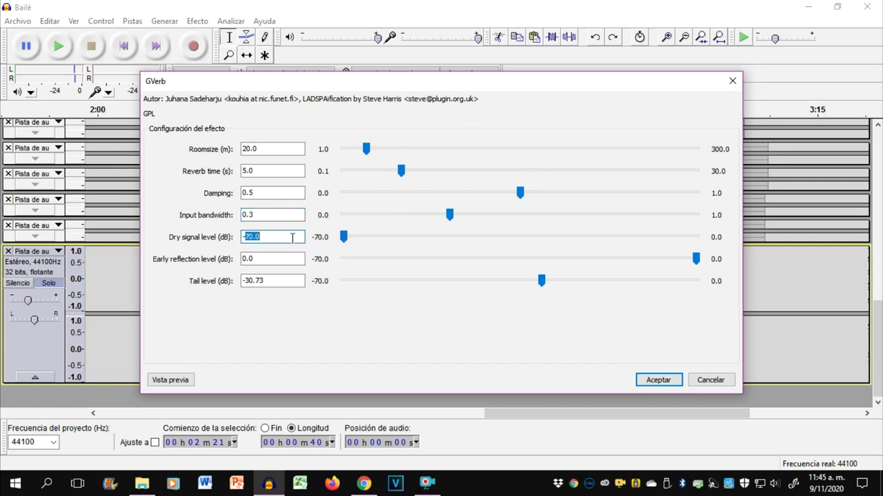
type("30")
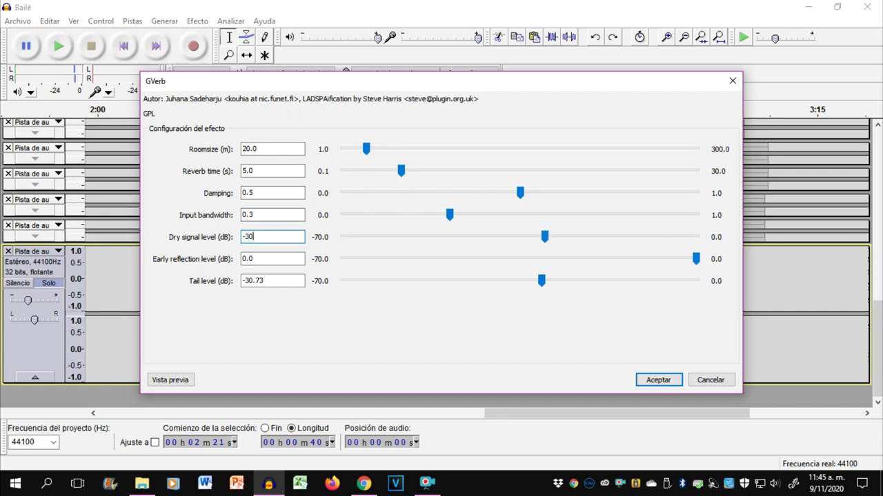
key("Return")
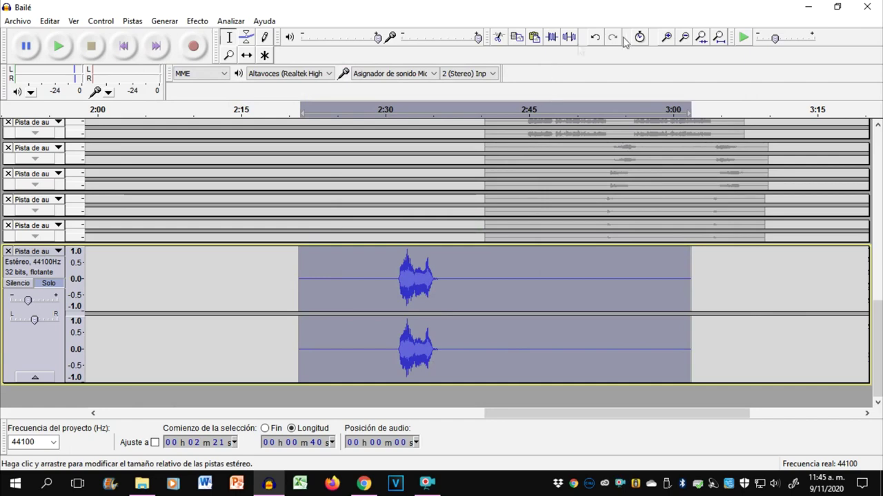
- Undo the applied effect and set GVerb's early reflection level to -20 dB
left_click(594, 37)
left_click(197, 21)
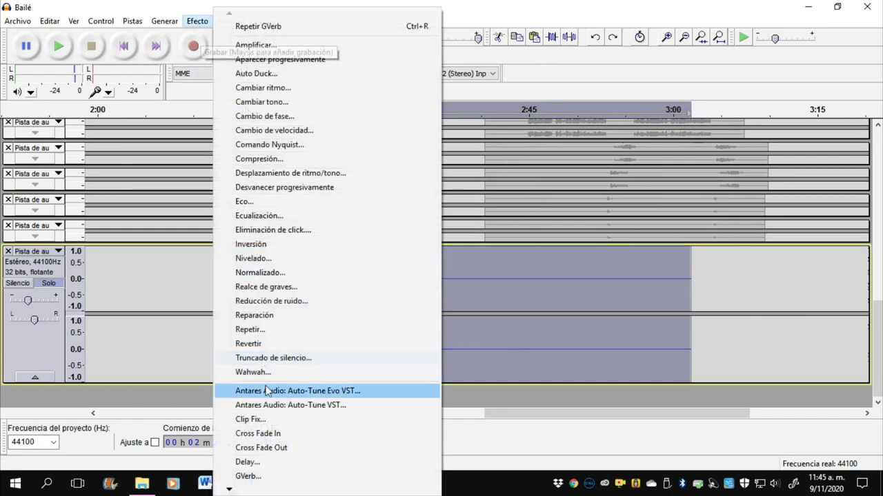
left_click(268, 479)
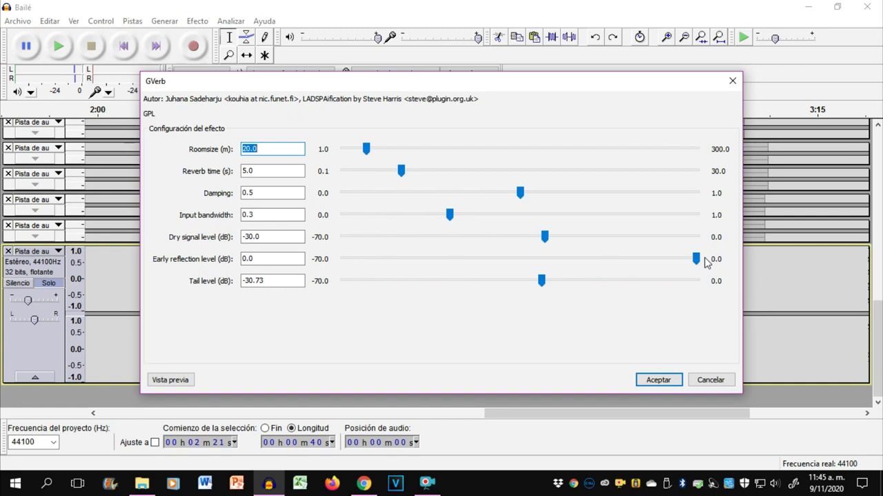
left_click_drag(697, 259, 696, 259)
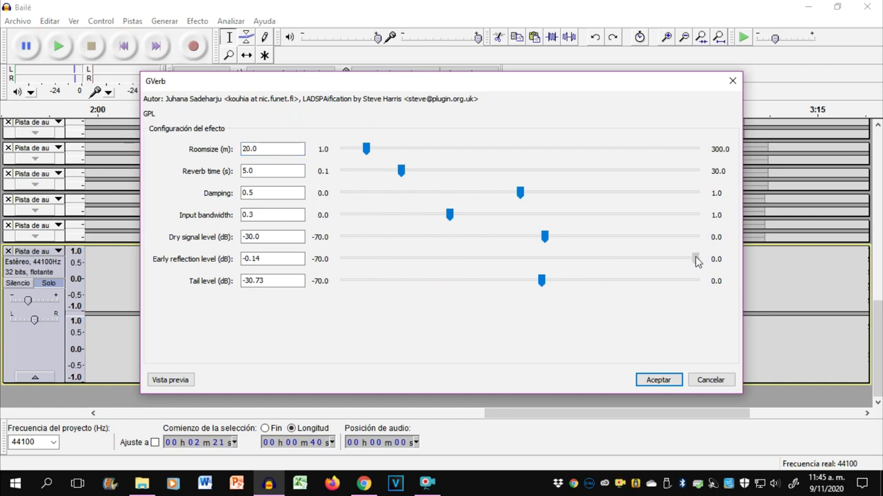
left_click(289, 260)
double_click(289, 260)
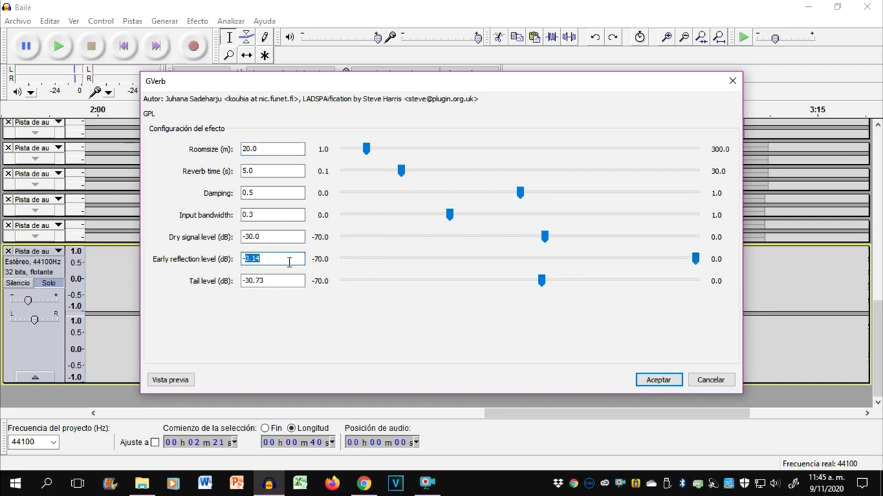
type("-20")
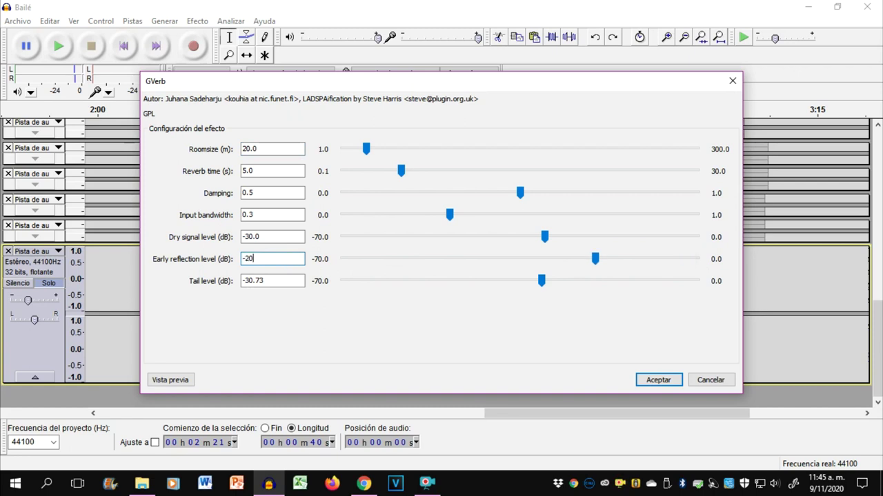
- Set GVerb's tail level to -35 dB and apply the combined reverb settings to the voice clip
double_click(281, 281)
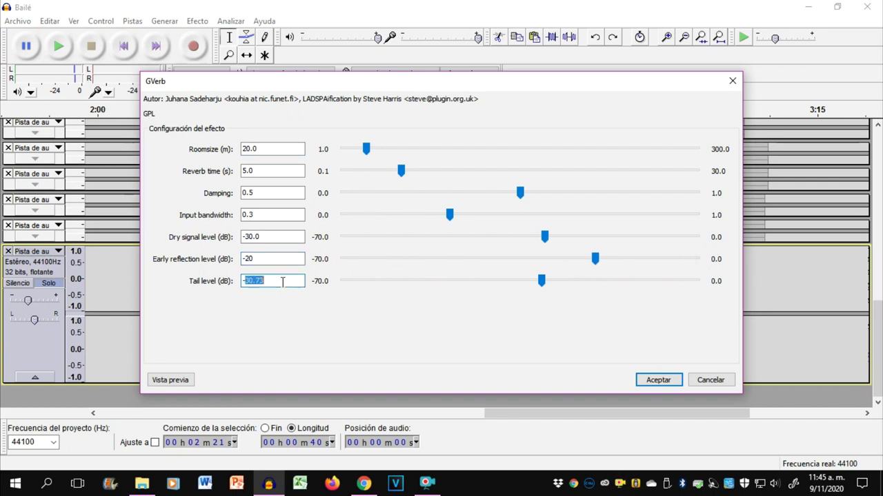
type("35")
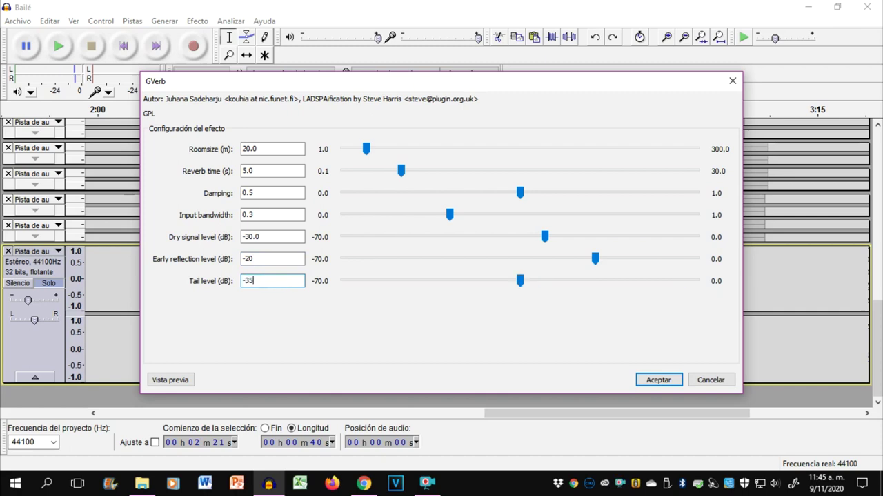
left_click(659, 380)
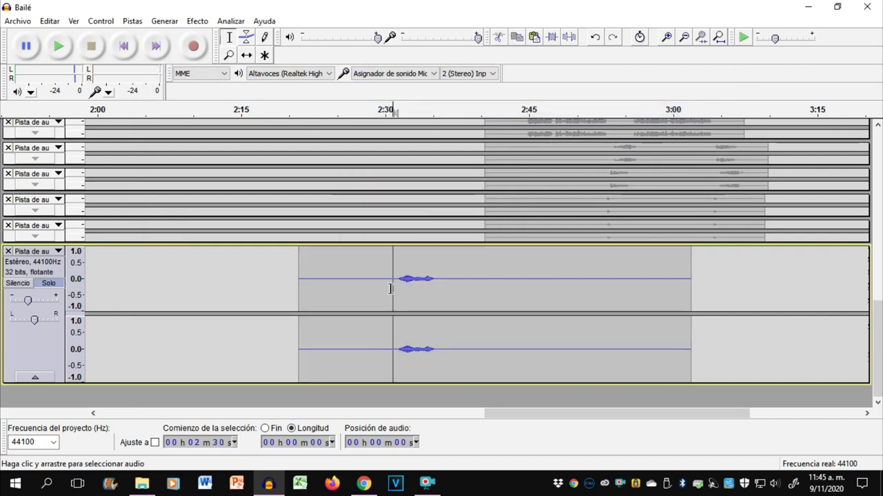
- Listen to the reverberated clip from about 2:30 and set its track gain to 0 dB
key("space")
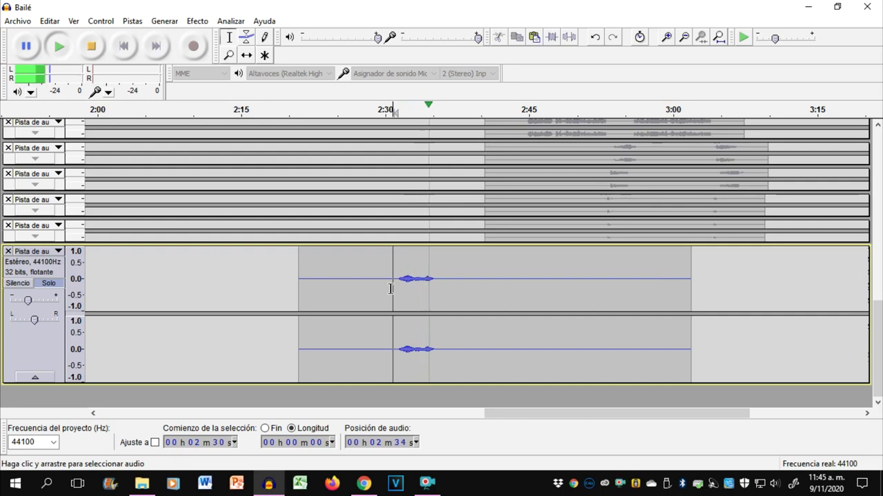
key("space")
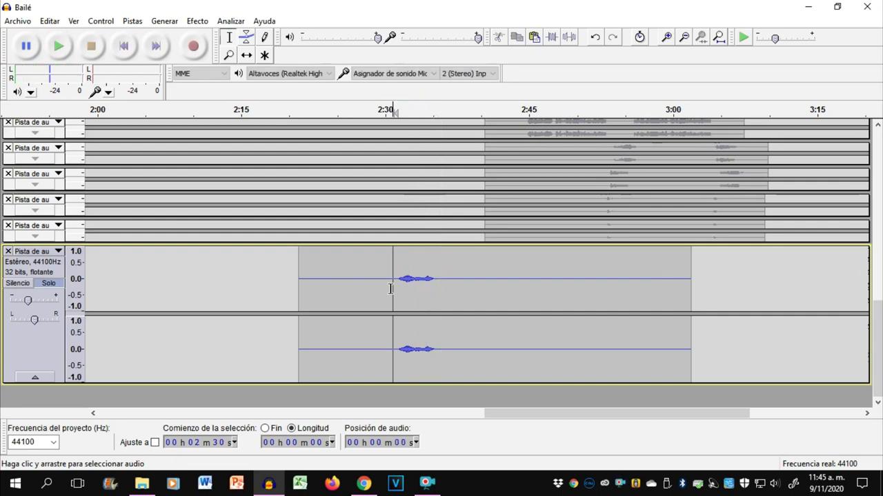
double_click(28, 302)
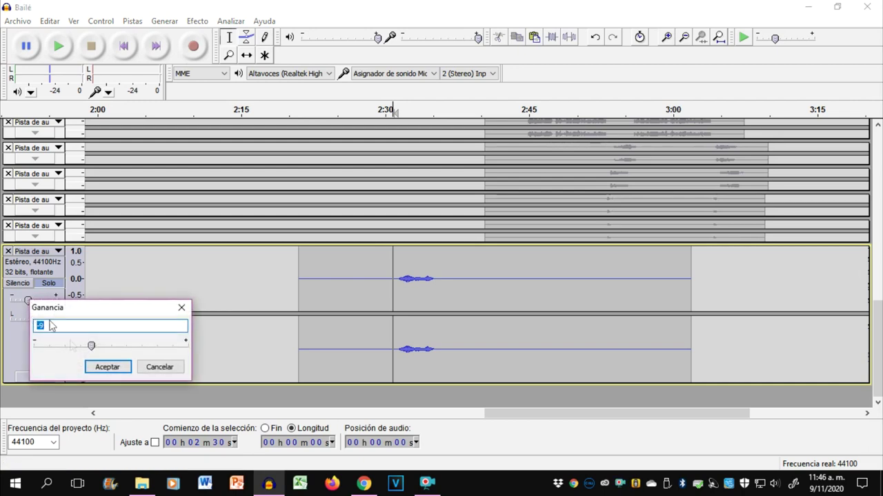
type("0")
key("Return")
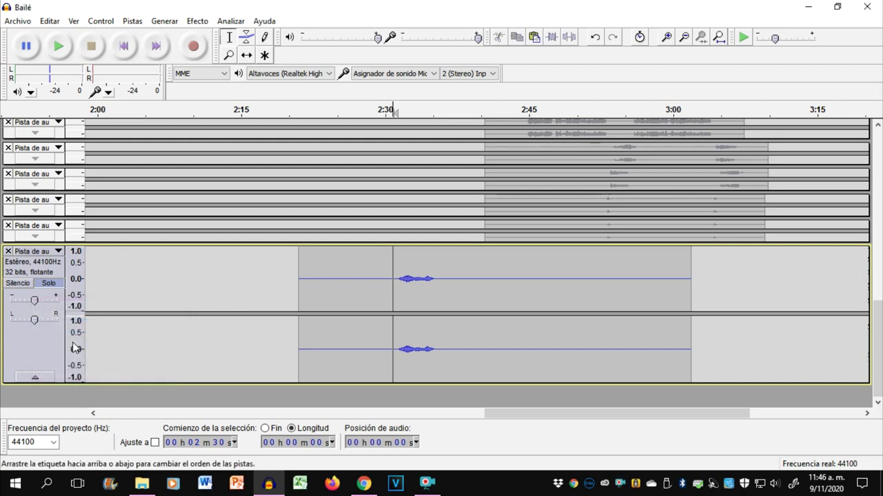
- Select the whole reverberated clip and amplify it by 5 dB
double_click(413, 279)
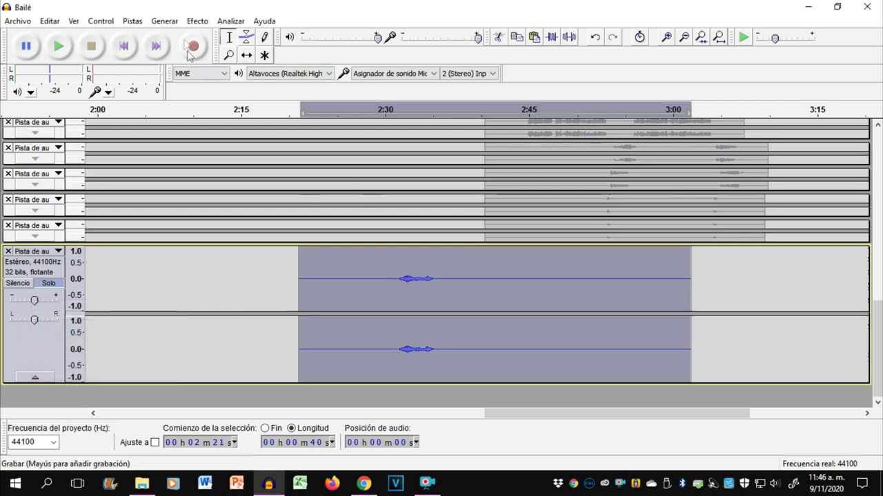
left_click(197, 21)
left_click(256, 45)
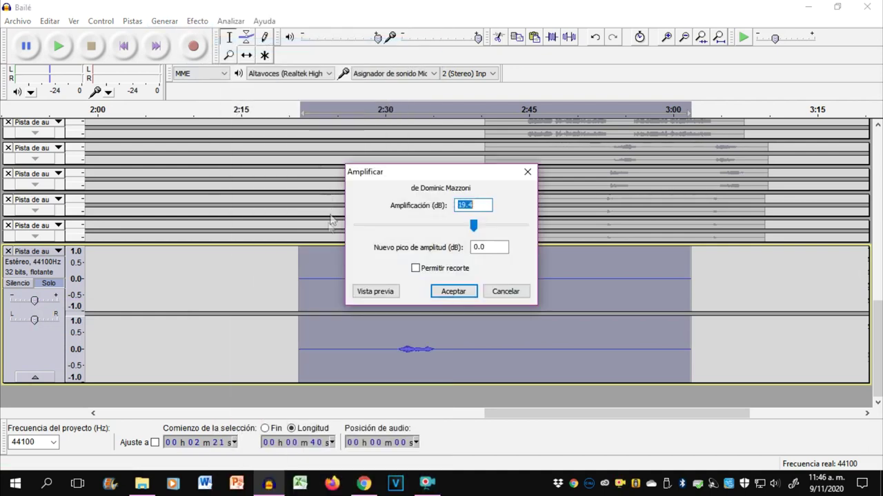
type("5")
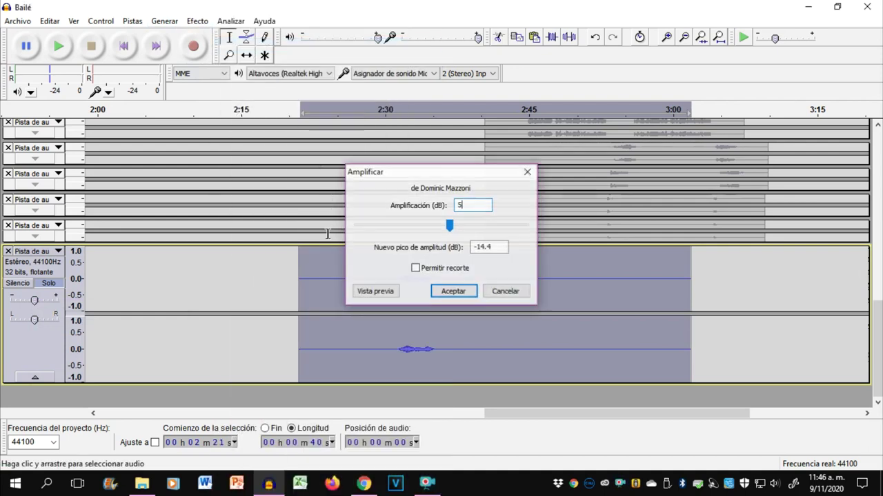
key("Return")
left_click(392, 294)
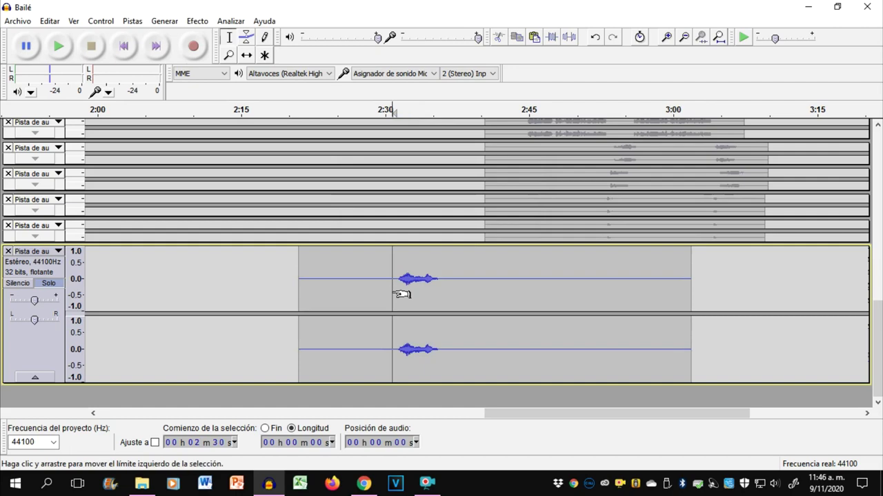
- Move the first collapsed track whose clip starts at about 2:21 to directly below the reverb track and expand it
scroll(403, 293, "up", 15)
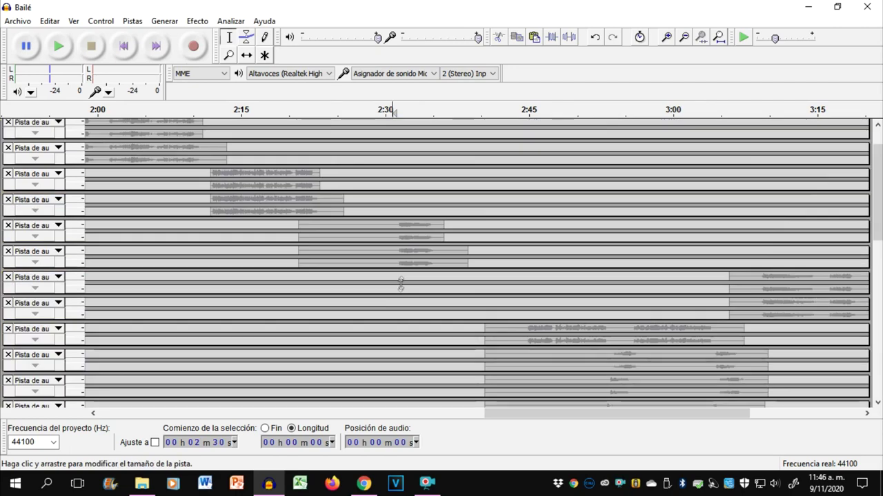
scroll(408, 289, "down", 3)
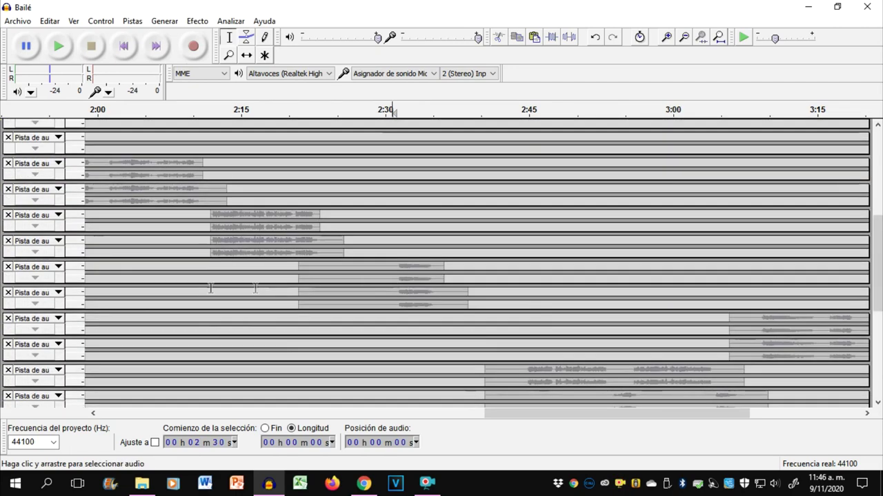
left_click(7, 280)
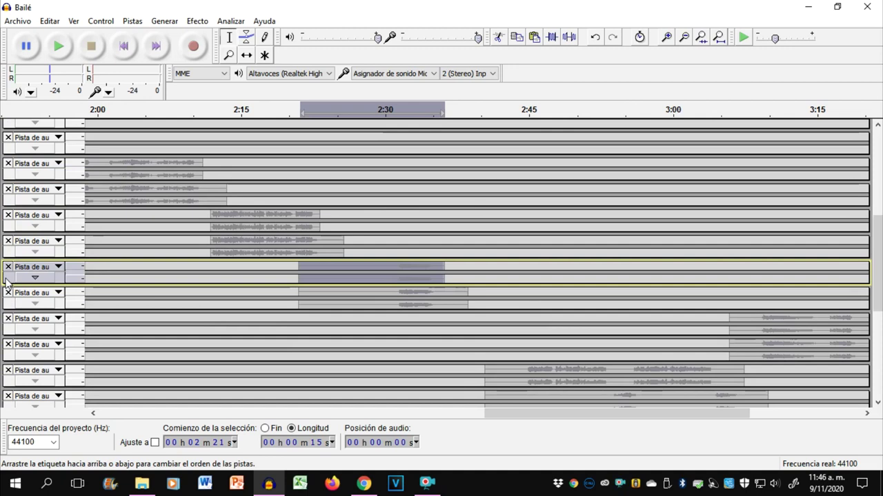
left_click_drag(876, 270, 877, 365)
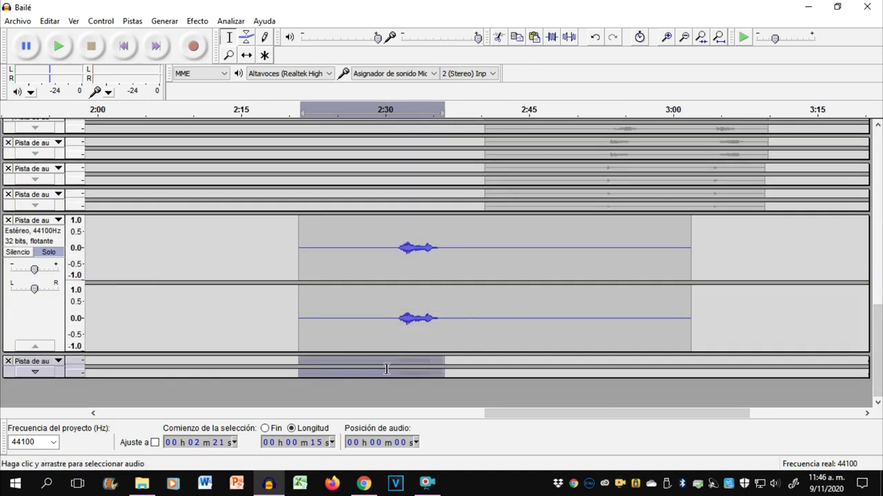
left_click(28, 373)
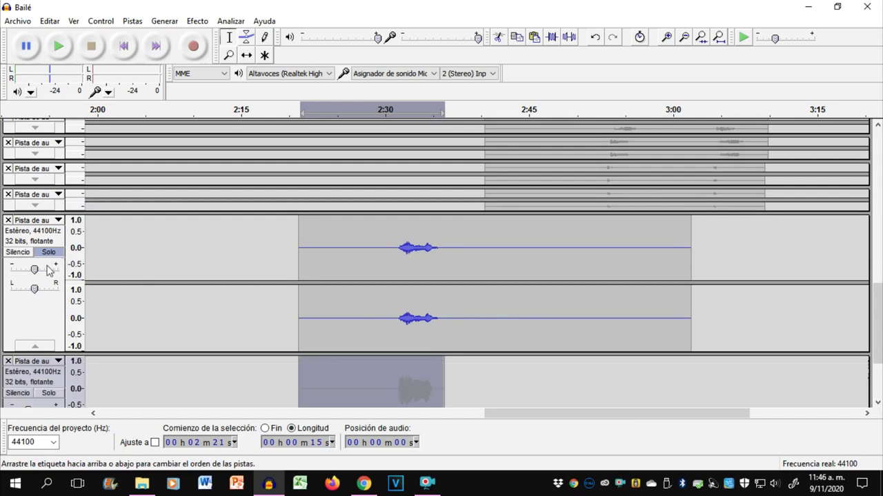
- Solo the expanded voice track alongside the reverb track and listen to both together from about 2:31
left_click(48, 253)
left_click(48, 253)
scroll(49, 253, "down", 3)
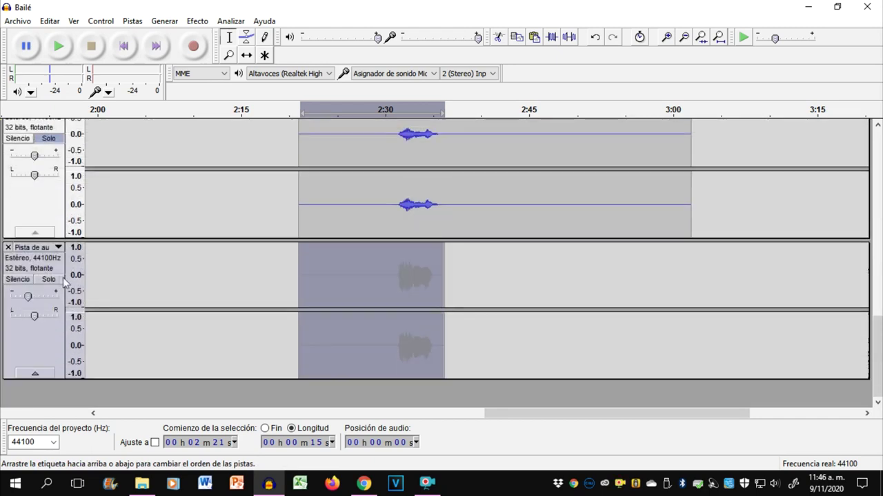
left_click(53, 279)
left_click(397, 287)
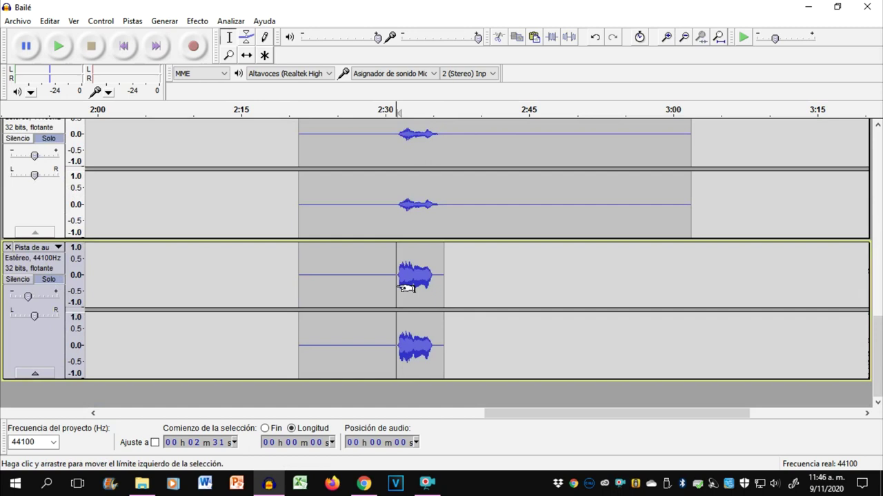
key("space")
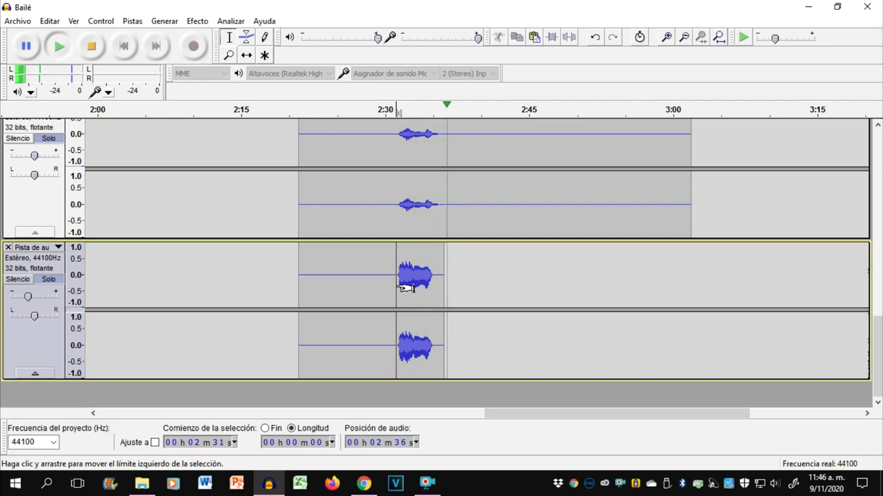
key("space")
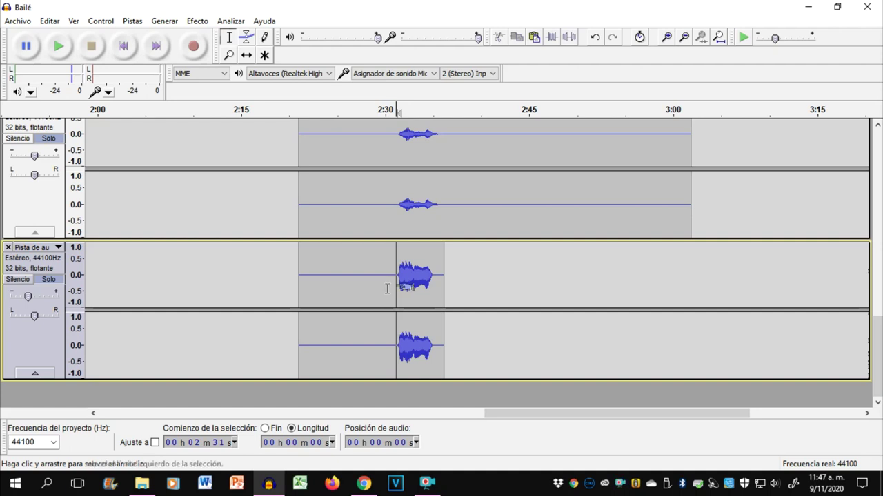
- Play the soloed voice and reverb tracks from about 2:33 to hear the reverb tail
scroll(388, 290, "up", 4)
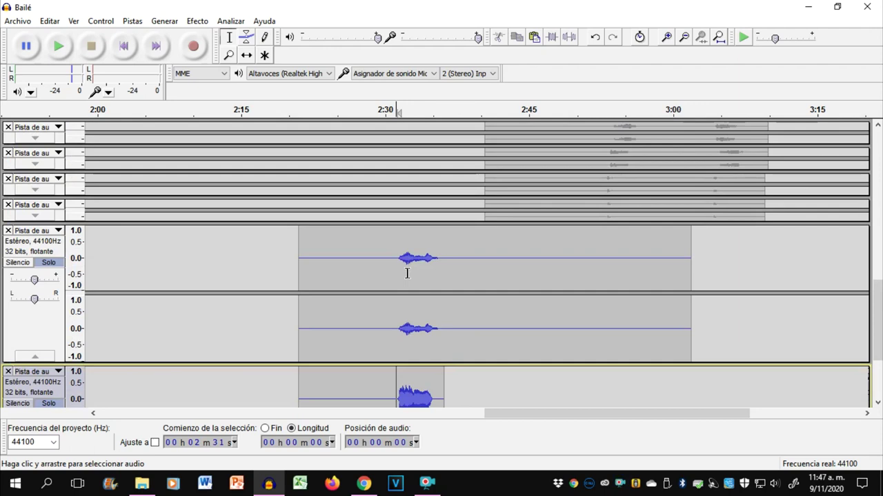
left_click(394, 282)
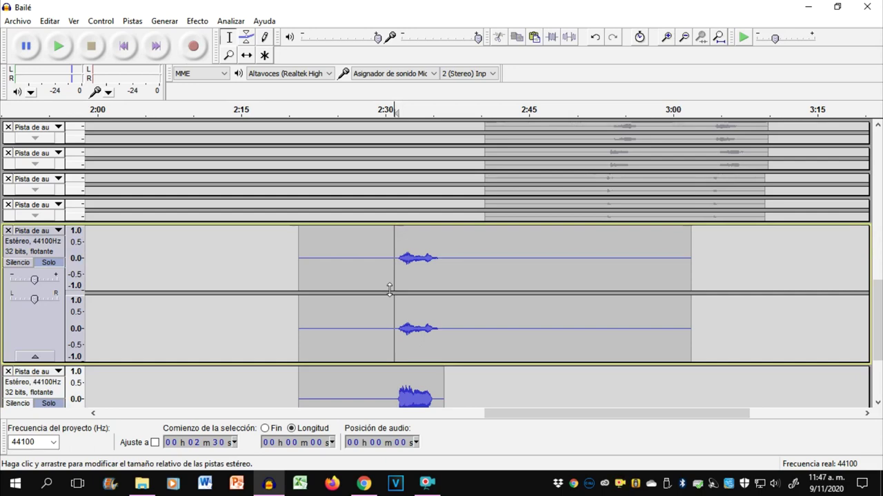
left_click(422, 330)
key("space")
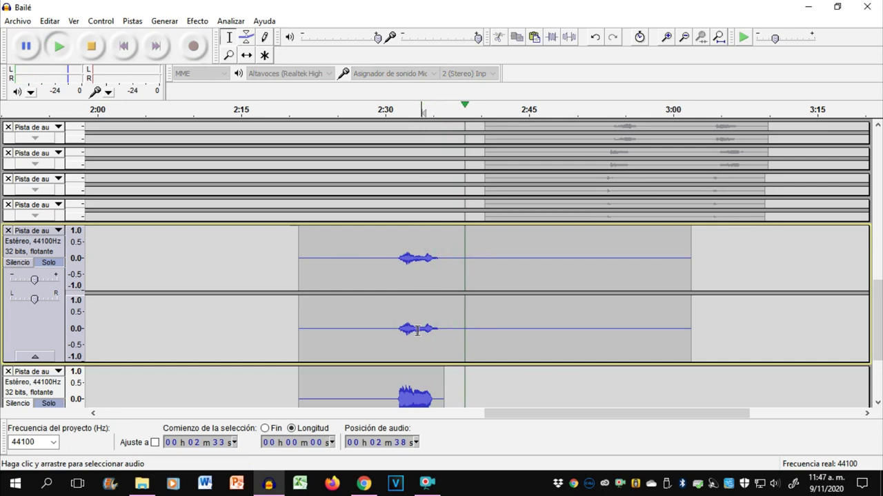
key("space")
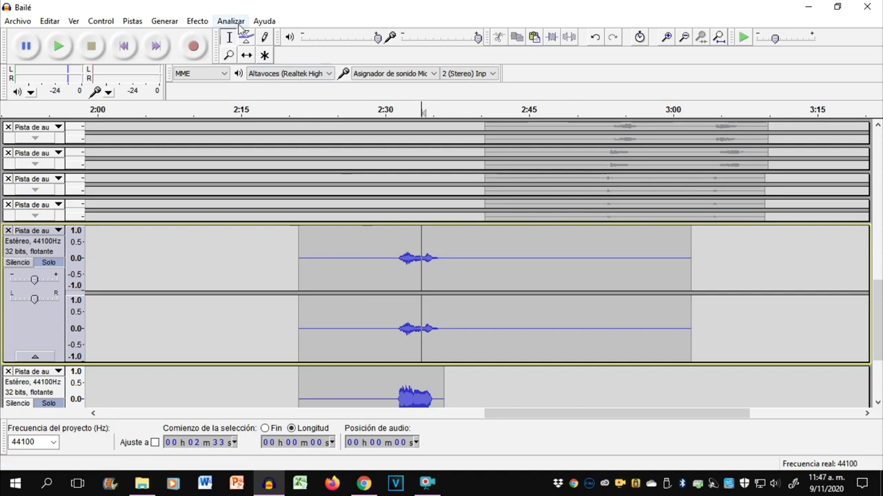
left_click(201, 20)
left_click(282, 462)
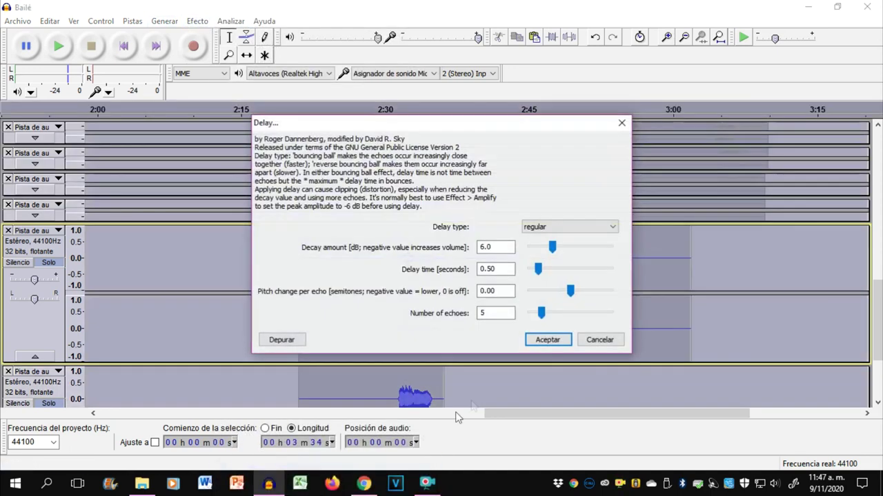
key("Tab")
key("Tab")
key("Tab")
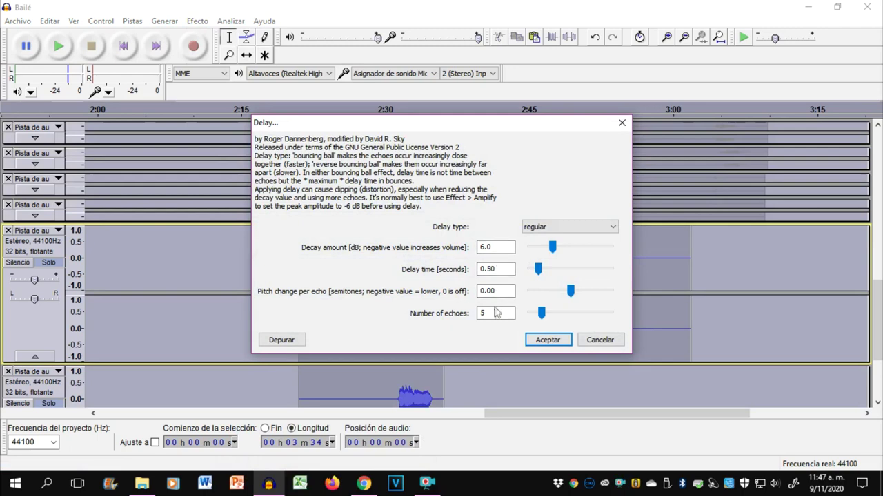
left_click(599, 340)
left_click(400, 269)
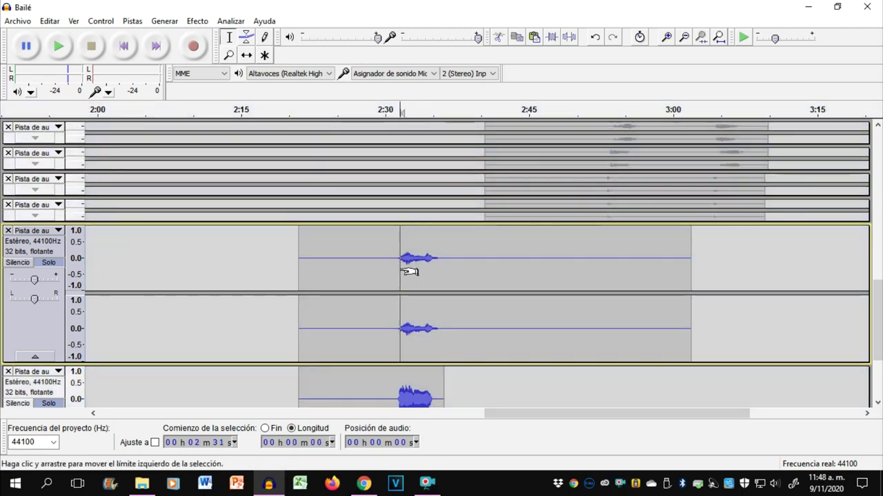